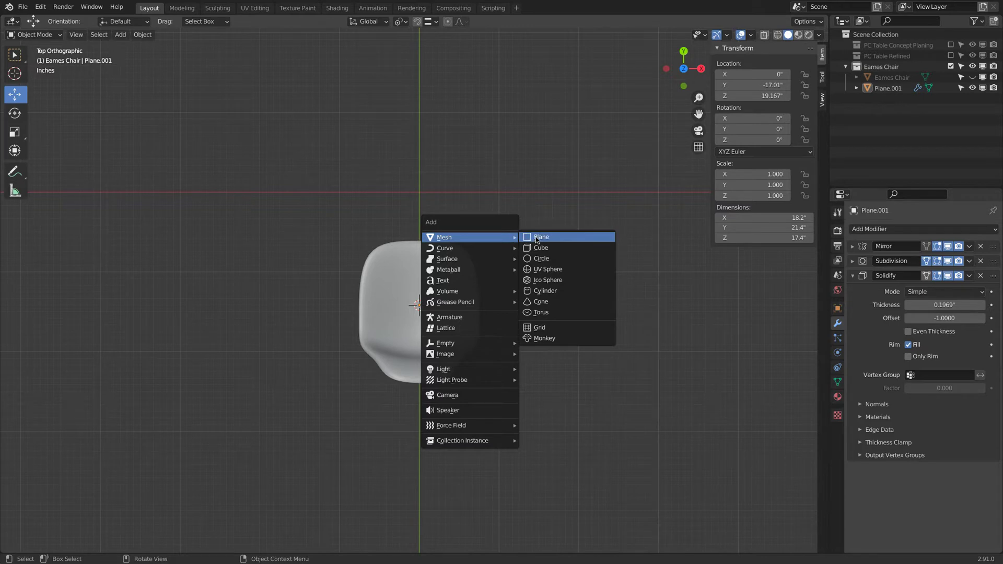
Add a plane mesh and raise it about 19.36 in to the height of the chair seat
{"action": "middle_click_drag", "start_coordinate": [555, 252], "coordinate": [394, 401]}
{"action": "left_click_drag", "start_coordinate": [404, 389], "coordinate": [457, 270]}
{"action": "key", "text": "KP_7"}
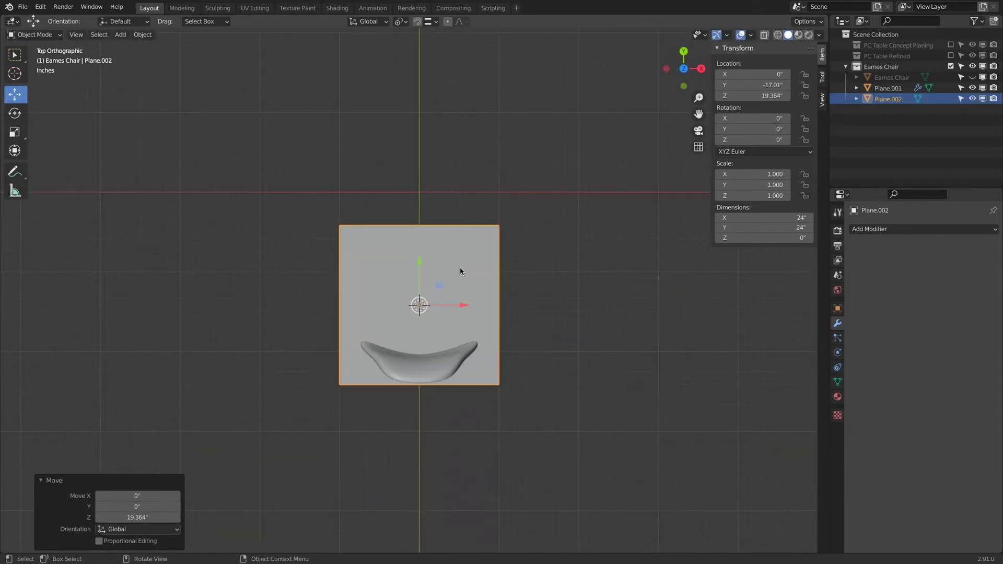
Scale the new plane's mesh uniformly to about 0.511 so it fits within the chair seat
{"action": "key", "text": "KP_Decimal"}
{"action": "key", "text": "Tab"}
{"action": "key", "text": "s"}
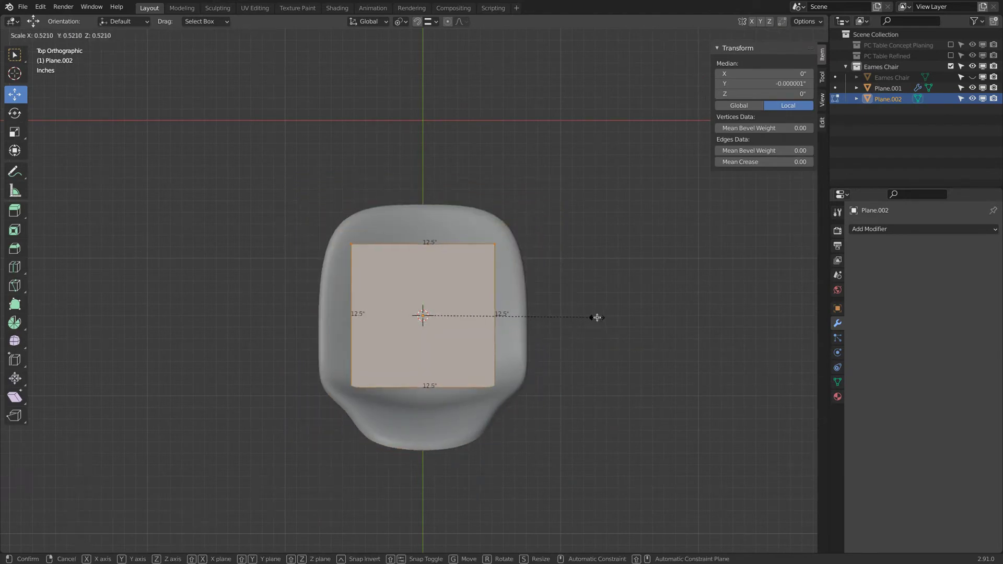
{"action": "left_click", "coordinate": [594, 316]}
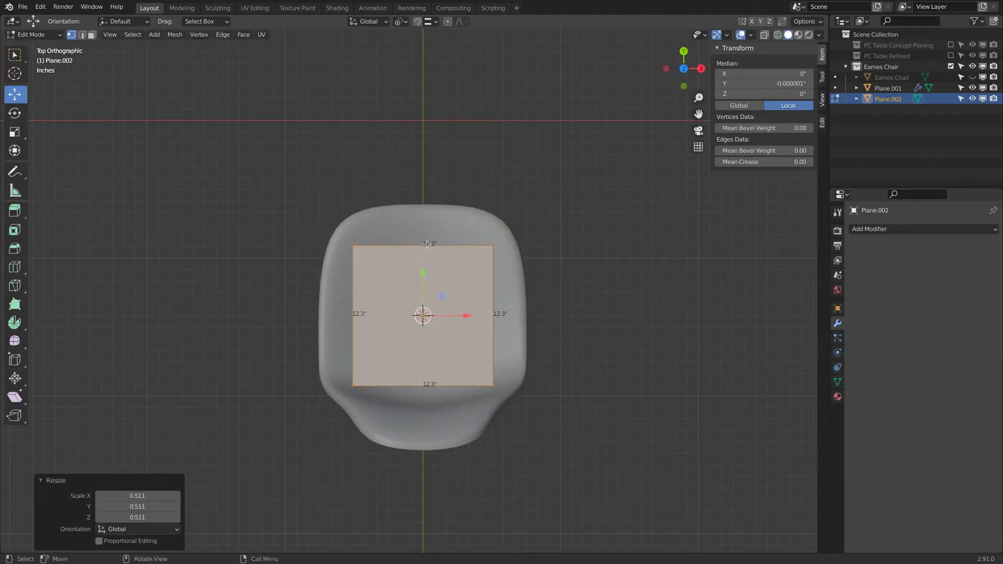
Add a Subdivision Surface modifier to the plane with 3 viewport levels
{"action": "left_click", "coordinate": [862, 230]}
{"action": "left_click", "coordinate": [824, 412]}
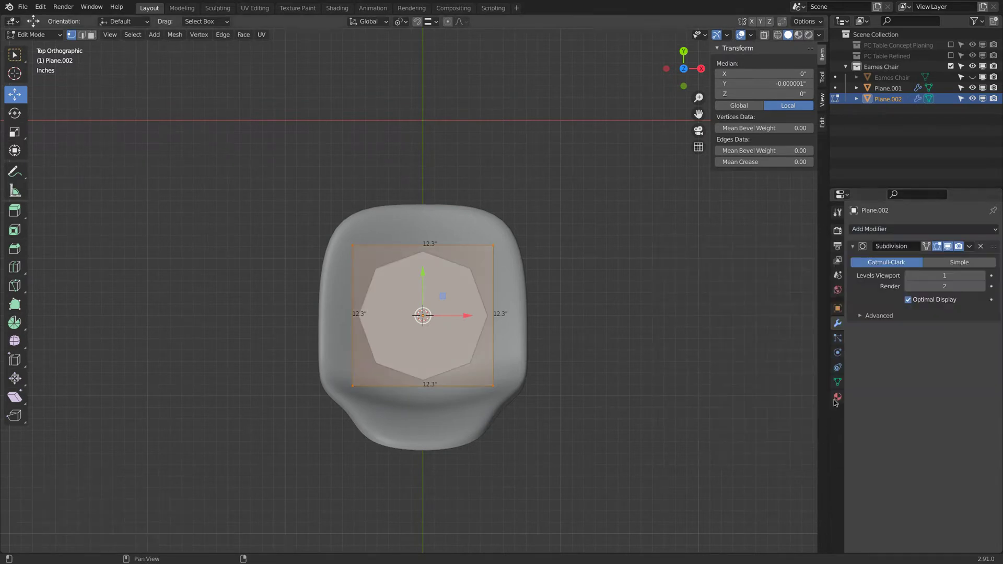
{"action": "left_click_drag", "start_coordinate": [975, 280], "coordinate": [984, 281]}
Extrude the plane's face about 2.04 in downward to form a round cushion
{"action": "middle_click_drag", "start_coordinate": [541, 318], "coordinate": [338, 231]}
{"action": "scroll", "coordinate": [487, 214], "scroll_direction": "up", "scroll_amount": 3}
{"action": "key", "text": "g"}
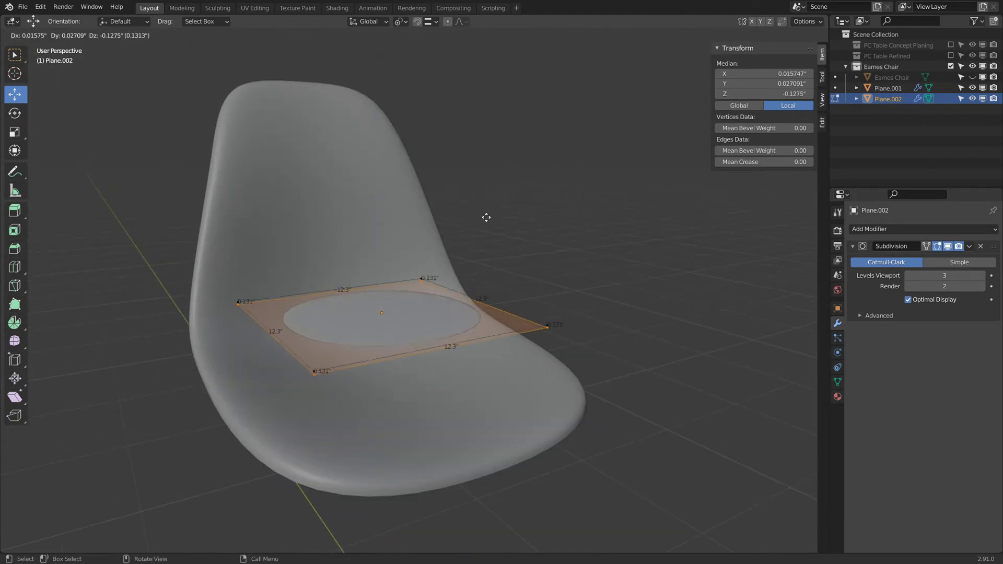
{"action": "left_click", "coordinate": [485, 252]}
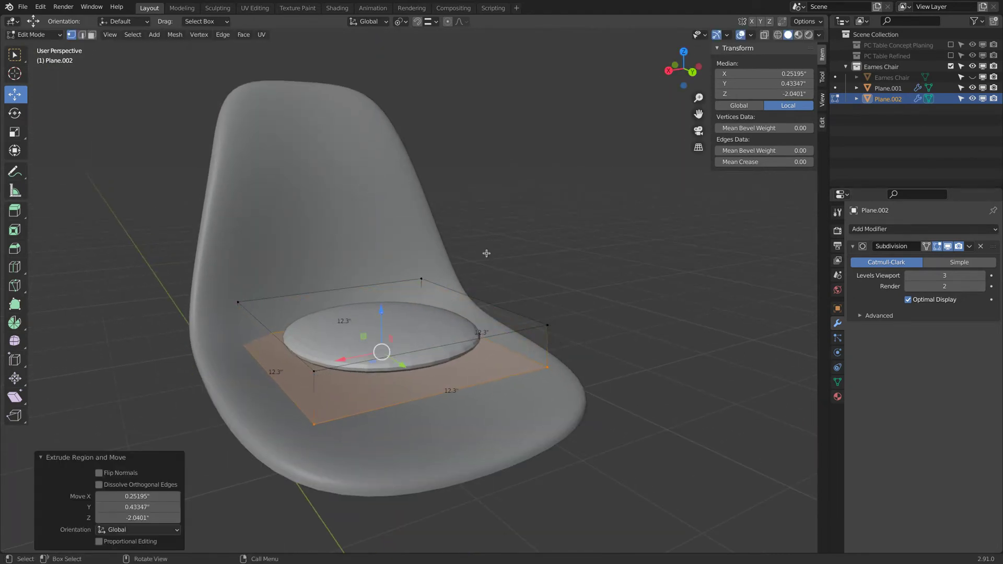
Move the whole cushion mesh down along Z onto the chair seat
{"action": "middle_click_drag", "start_coordinate": [485, 252], "coordinate": [423, 287]}
{"action": "key", "text": "g"}
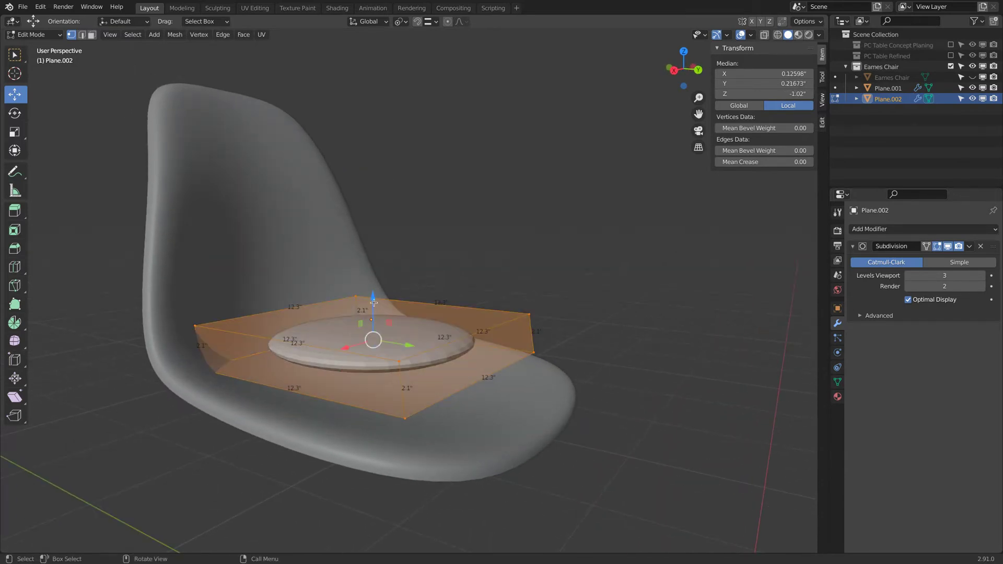
{"action": "key", "text": "z"}
{"action": "left_click", "coordinate": [390, 339]}
{"action": "middle_click_drag", "start_coordinate": [389, 340], "coordinate": [367, 355]}
Delete the round cushion object from the chair scene
{"action": "key", "text": "Tab"}
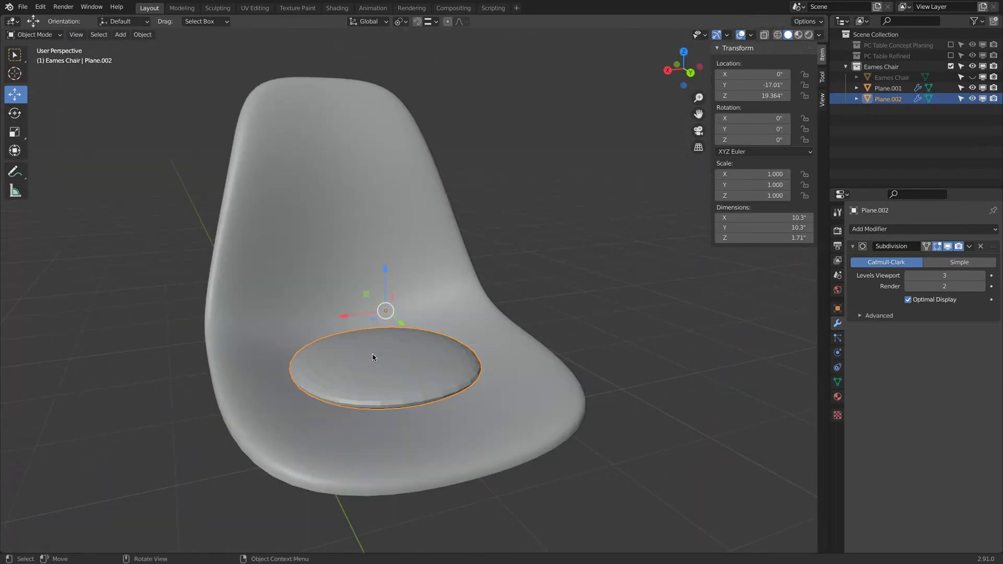
{"action": "key", "text": "x"}
{"action": "left_click", "coordinate": [466, 219]}
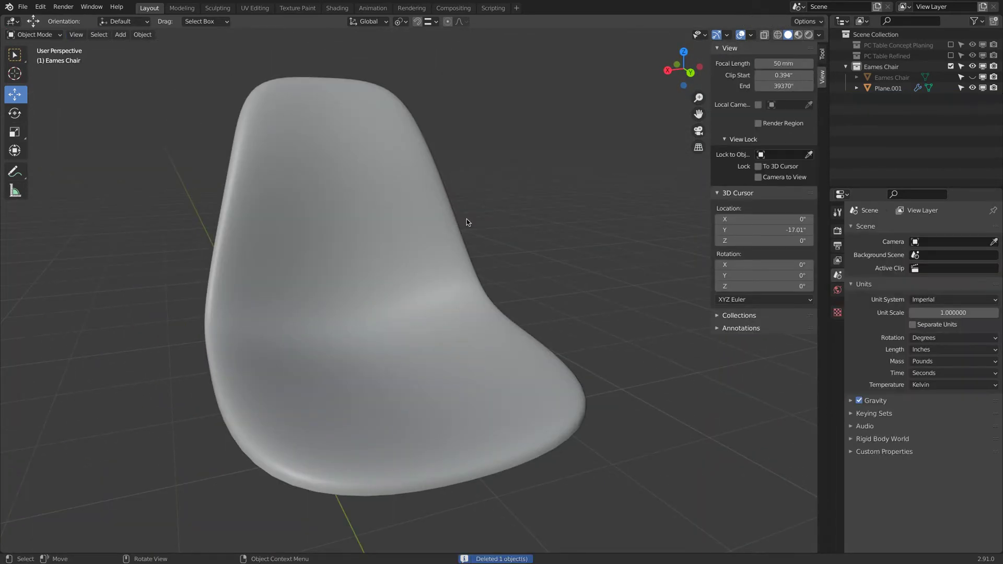
Open the chair shell for face editing and select the inner seat face and the face at the backrest bend
{"action": "scroll", "coordinate": [459, 222], "scroll_direction": "down", "scroll_amount": 2}
{"action": "middle_click_drag", "start_coordinate": [459, 221], "coordinate": [520, 276]}
{"action": "left_click", "coordinate": [470, 321]}
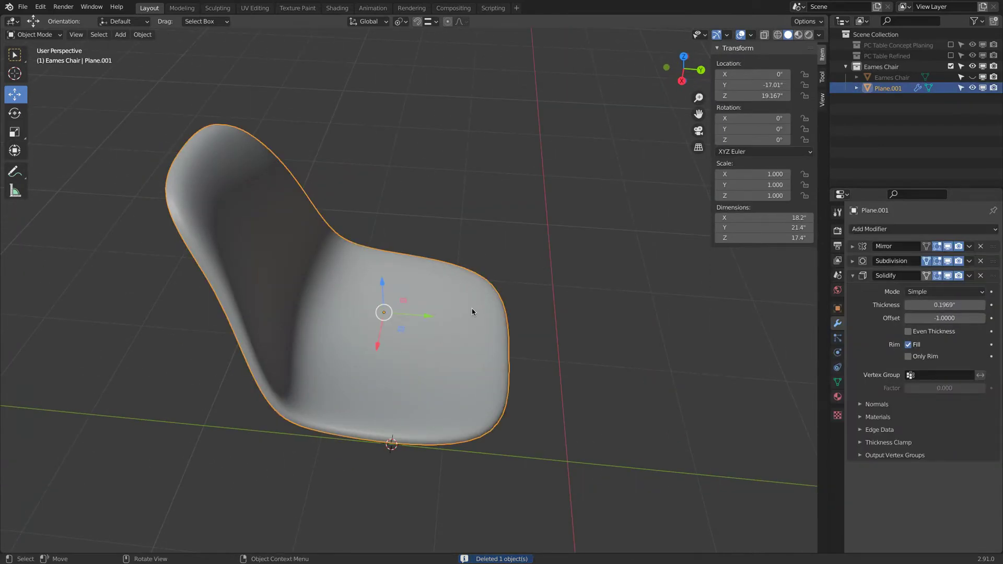
{"action": "key", "text": "Tab"}
{"action": "middle_click_drag", "start_coordinate": [472, 312], "coordinate": [378, 292]}
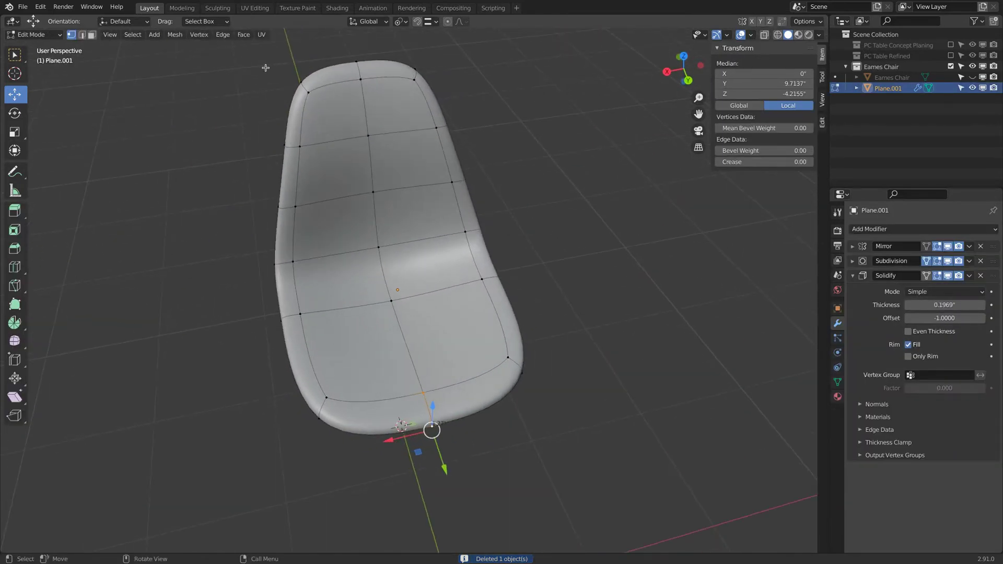
{"action": "left_click", "coordinate": [92, 34]}
{"action": "left_click", "coordinate": [355, 274], "text": "alt"}
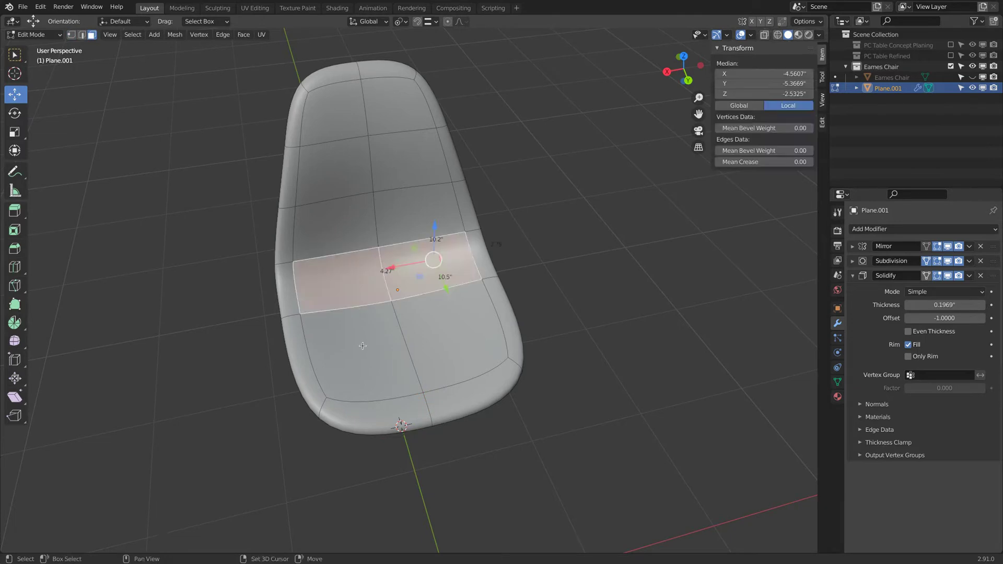
{"action": "left_click", "coordinate": [466, 340], "text": "alt+shift"}
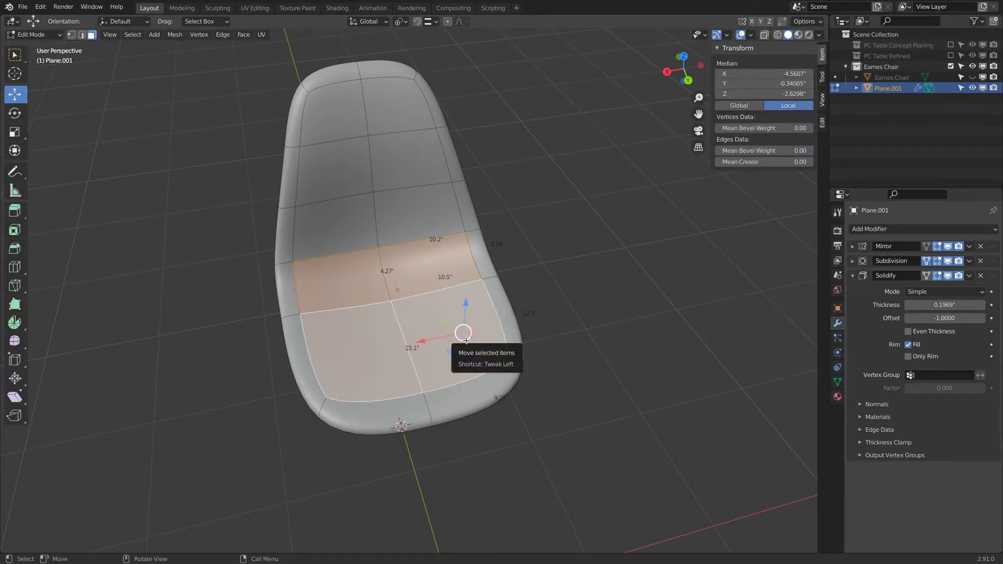
Duplicate the selected seat faces in place and separate the copy into its own object
{"action": "middle_click_drag", "start_coordinate": [466, 340], "coordinate": [566, 216]}
{"action": "key", "text": "g"}
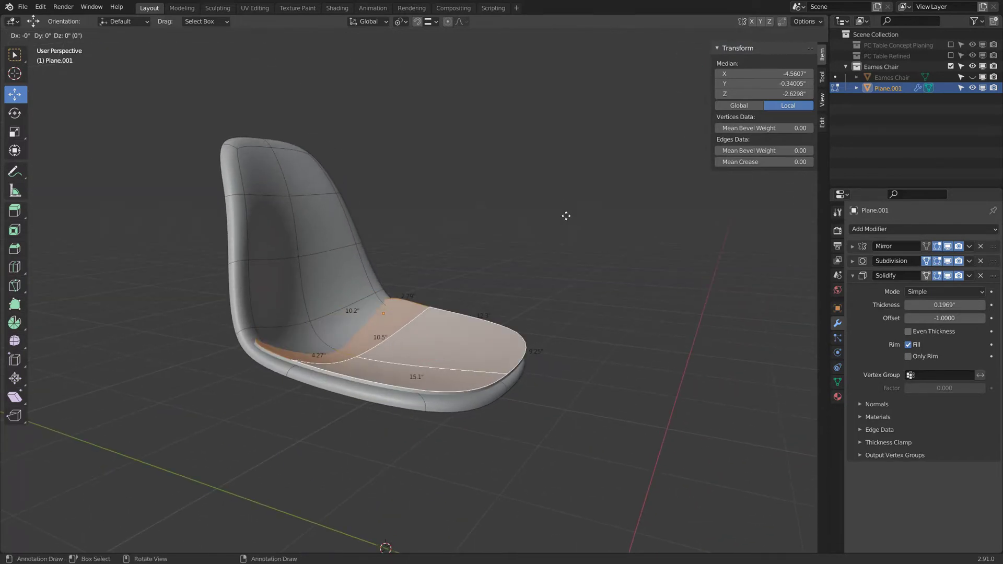
{"action": "right_click", "coordinate": [566, 216]}
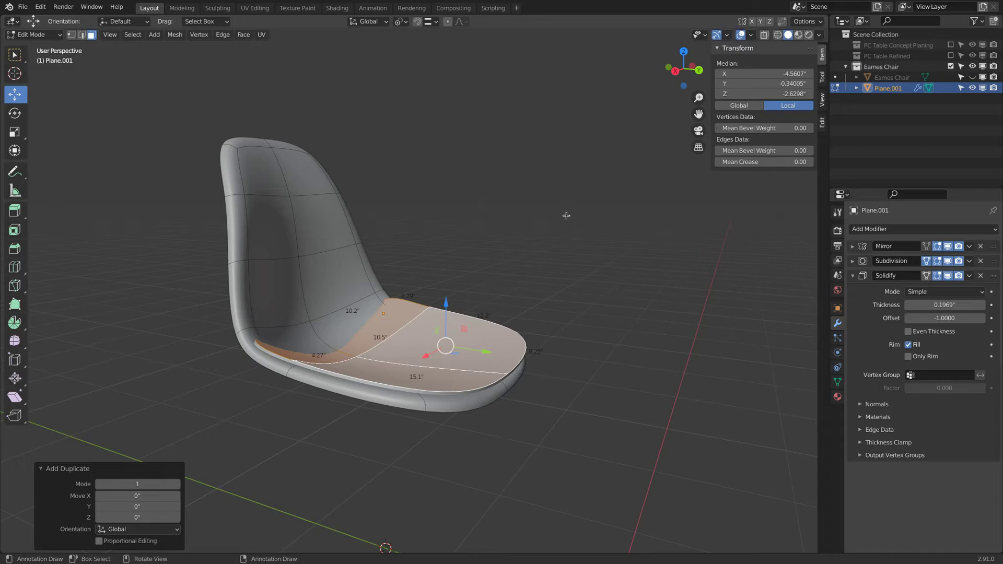
{"action": "key", "text": "p"}
{"action": "left_click", "coordinate": [567, 215]}
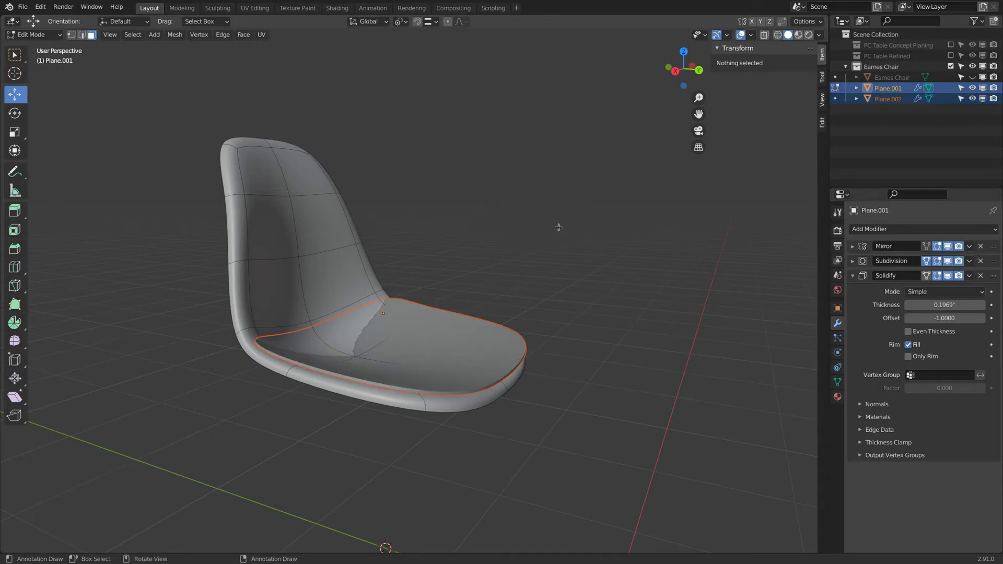
{"action": "key", "text": "Tab"}
Open the separated seat piece for mesh editing and examine its faces against the chair shell
{"action": "left_click", "coordinate": [507, 359]}
{"action": "mouse_move", "coordinate": [545, 345]}
{"action": "middle_mouse_down"}
{"action": "mouse_move", "coordinate": [472, 327]}
{"action": "mouse_move", "coordinate": [378, 330]}
{"action": "mouse_move", "coordinate": [329, 345]}
{"action": "mouse_move", "coordinate": [286, 380]}
{"action": "mouse_move", "coordinate": [372, 319]}
{"action": "mouse_move", "coordinate": [529, 315]}
{"action": "mouse_move", "coordinate": [515, 354]}
{"action": "mouse_move", "coordinate": [477, 315]}
{"action": "mouse_move", "coordinate": [473, 339]}
{"action": "mouse_move", "coordinate": [459, 316]}
{"action": "mouse_move", "coordinate": [453, 321]}
{"action": "mouse_move", "coordinate": [562, 341]}
{"action": "middle_mouse_up"}
{"action": "scroll", "coordinate": [578, 352], "scroll_direction": "up", "scroll_amount": 3}
{"action": "scroll", "coordinate": [751, 418], "scroll_direction": "down", "scroll_amount": 1}
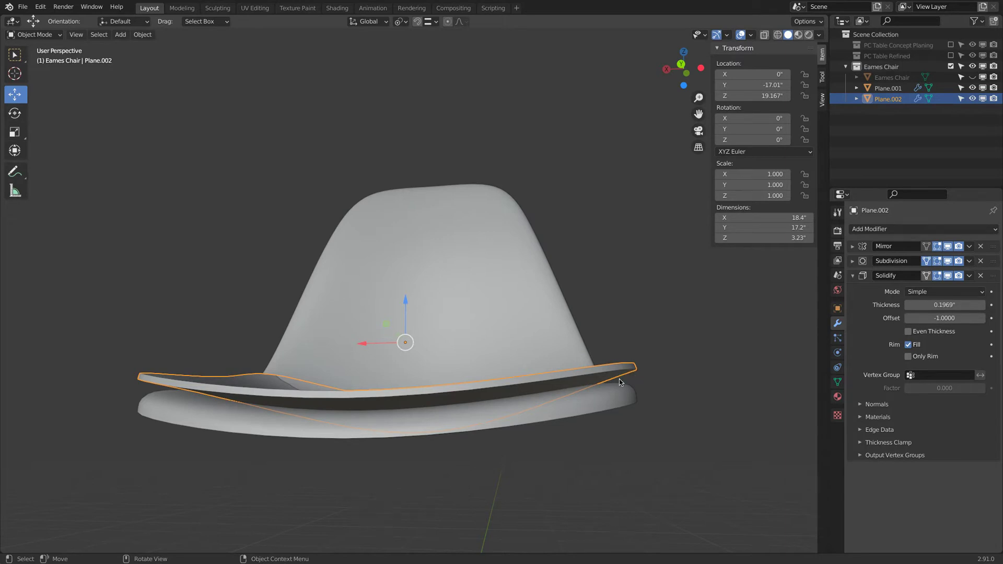
{"action": "key", "text": "Tab"}
{"action": "mouse_move", "coordinate": [619, 379]}
{"action": "middle_mouse_down"}
{"action": "mouse_move", "coordinate": [590, 391]}
{"action": "mouse_move", "coordinate": [630, 389]}
{"action": "middle_mouse_up"}
{"action": "scroll", "coordinate": [544, 365], "scroll_direction": "down", "scroll_amount": 2}
{"action": "key", "text": "a"}
{"action": "middle_click_drag", "start_coordinate": [402, 373], "coordinate": [492, 381]}
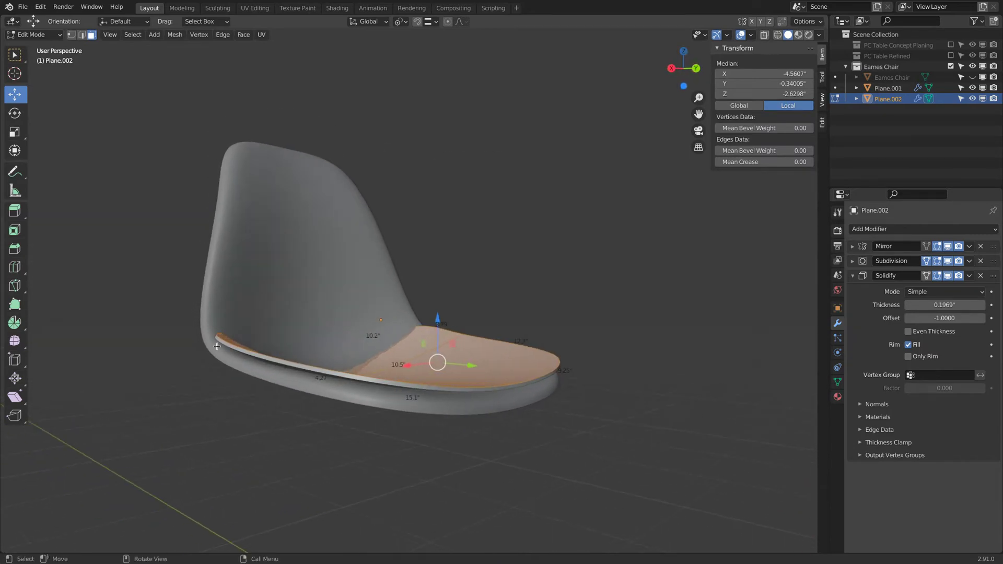
{"action": "key", "text": "alt+a"}
{"action": "left_click", "coordinate": [227, 342]}
{"action": "middle_click_drag", "start_coordinate": [337, 351], "coordinate": [280, 352]}
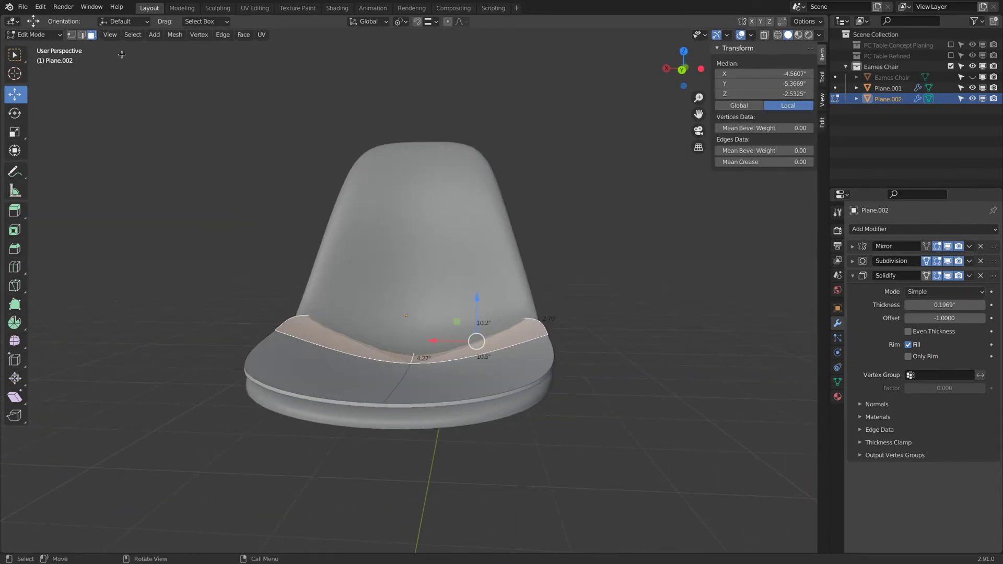
Extrude the seat piece's outer side and front edges about 1.1 in straight down along Z
{"action": "left_click", "coordinate": [84, 36]}
{"action": "left_click", "coordinate": [284, 318]}
{"action": "left_click", "coordinate": [261, 345], "text": "shift"}
{"action": "left_click", "coordinate": [268, 384], "text": "shift"}
{"action": "key", "text": "e"}
{"action": "key", "text": "z"}
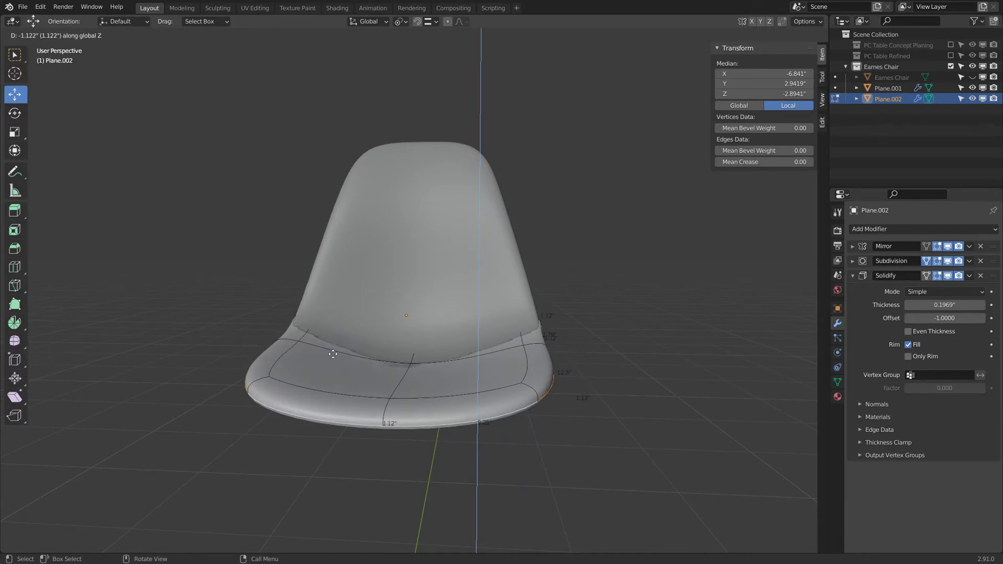
{"action": "left_click", "coordinate": [332, 354]}
Move the side rim faces of the seat piece inward about 0.28 in along X
{"action": "middle_click_drag", "start_coordinate": [332, 354], "coordinate": [378, 339]}
{"action": "middle_click_drag", "start_coordinate": [545, 413], "coordinate": [520, 408]}
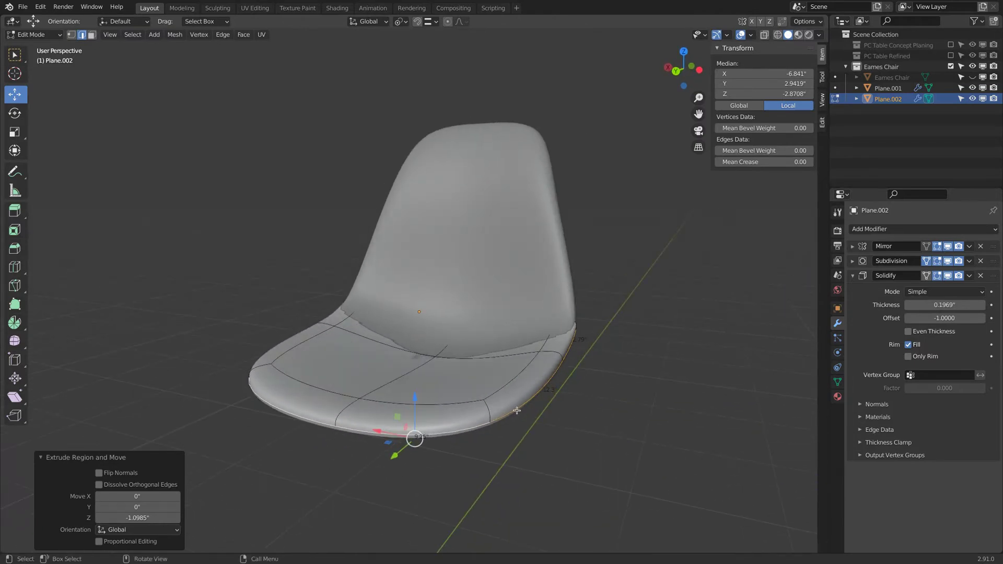
{"action": "left_click", "coordinate": [518, 406]}
{"action": "middle_click_drag", "start_coordinate": [524, 370], "coordinate": [551, 365]}
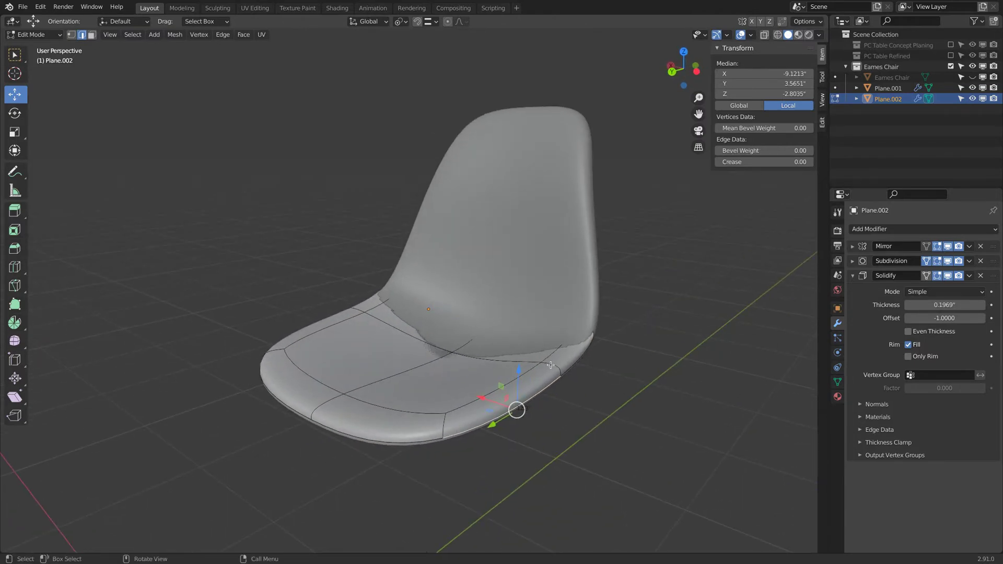
{"action": "left_click", "coordinate": [93, 35]}
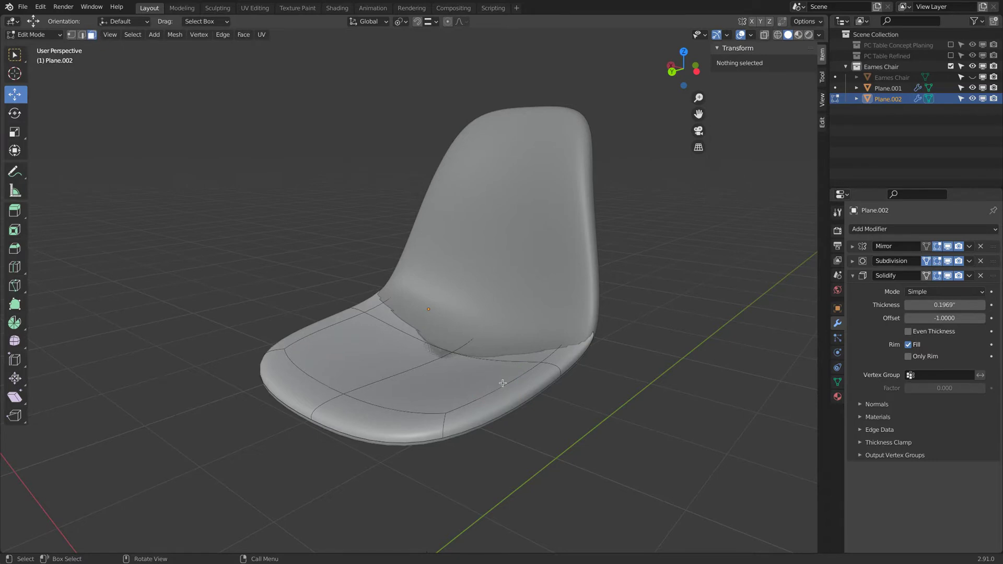
{"action": "left_click", "coordinate": [517, 400], "text": "alt"}
{"action": "left_click", "coordinate": [564, 351], "text": "alt+shift"}
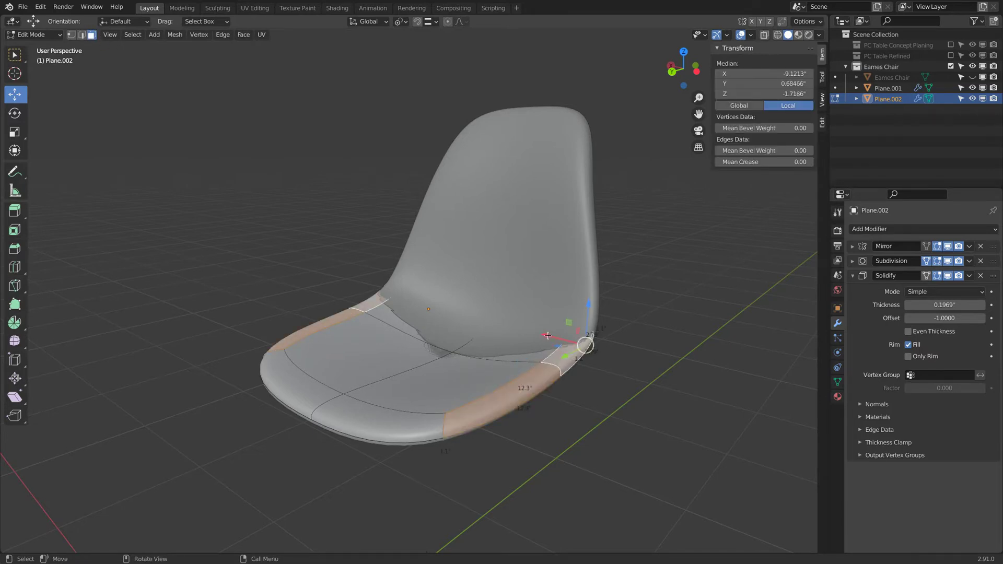
{"action": "key", "text": "g"}
{"action": "key", "text": "x"}
{"action": "left_click", "coordinate": [543, 333]}
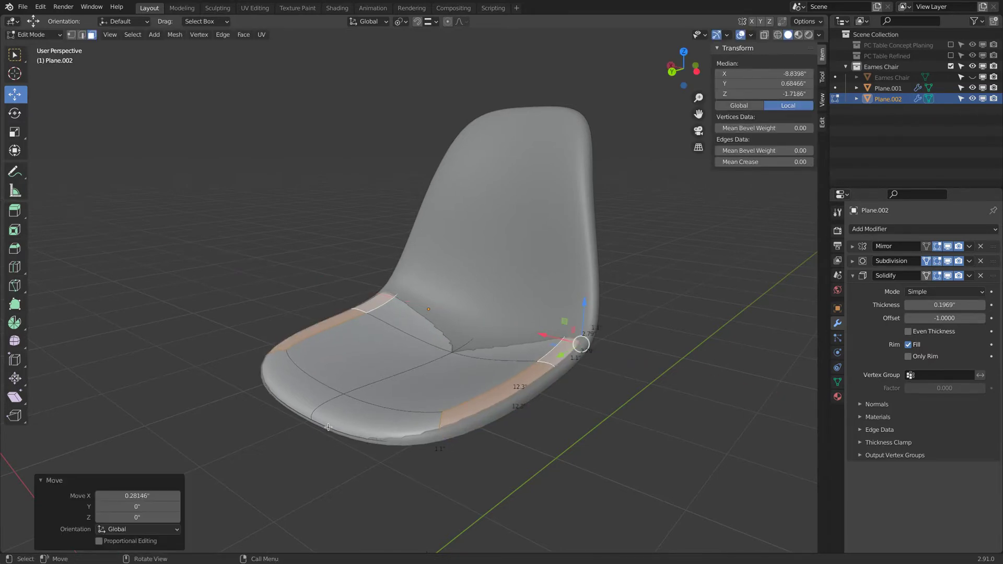
Move the front rim faces of the seat piece back about 0.29 in along Y and finish mesh editing
{"action": "left_click", "coordinate": [342, 416], "text": "alt"}
{"action": "left_click_drag", "start_coordinate": [335, 448], "coordinate": [343, 450]}
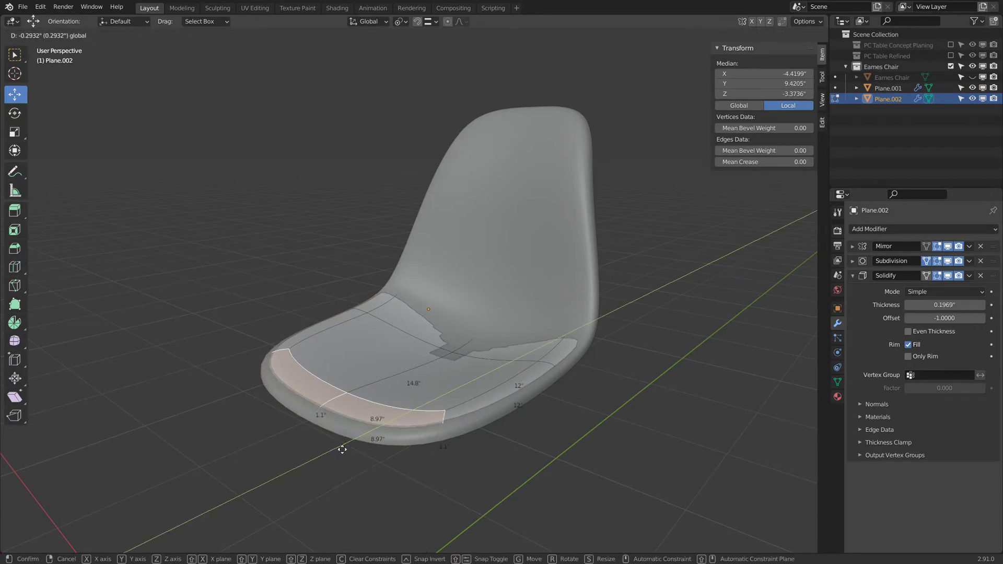
{"action": "key", "text": "Tab"}
{"action": "middle_click_drag", "start_coordinate": [443, 470], "coordinate": [542, 418]}
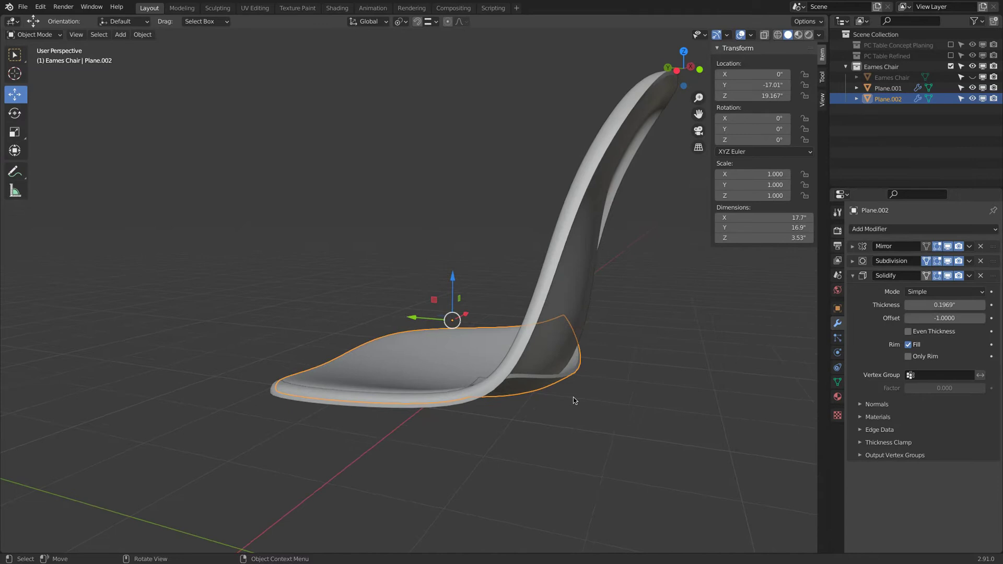
{"action": "middle_click_drag", "start_coordinate": [564, 381], "coordinate": [502, 344]}
Reopen the seat piece's mesh and move its protruding rear corner vertex in toward the chair shell
{"action": "key", "text": "Tab"}
{"action": "left_click", "coordinate": [82, 35]}
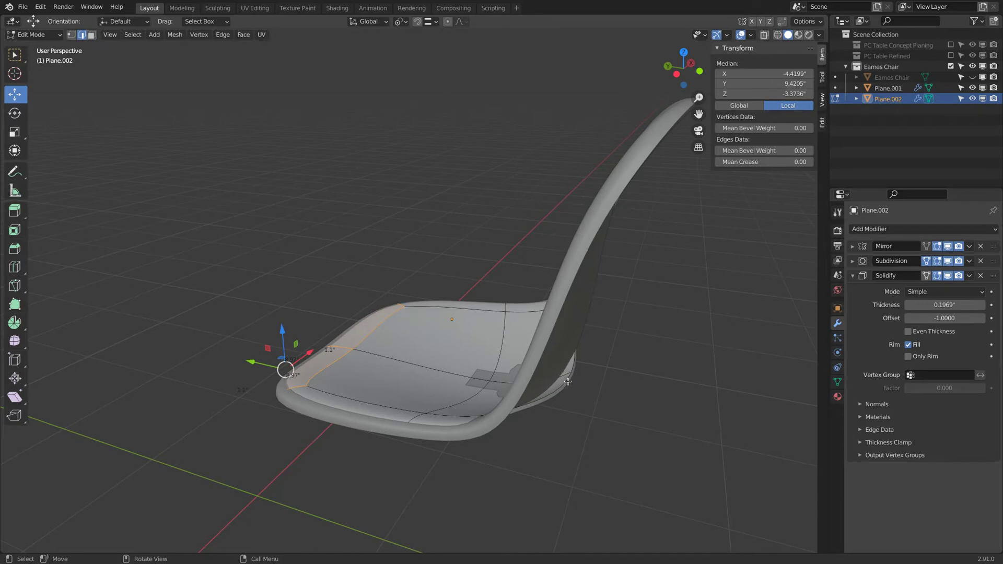
{"action": "key", "text": "1"}
{"action": "left_click", "coordinate": [573, 371]}
{"action": "middle_click_drag", "start_coordinate": [572, 370], "coordinate": [572, 393]}
{"action": "left_click_drag", "start_coordinate": [550, 390], "coordinate": [528, 383]}
Select two more vertices of the seat piece together and shift them to fit the shell
{"action": "middle_click_drag", "start_coordinate": [527, 384], "coordinate": [265, 398]}
{"action": "left_click", "coordinate": [318, 437]}
{"action": "left_click", "coordinate": [258, 400], "text": "shift"}
{"action": "left_click_drag", "start_coordinate": [259, 361], "coordinate": [267, 357]}
Reposition another vertex of the seat piece to refine its fit against the chair shell
{"action": "middle_click_drag", "start_coordinate": [267, 357], "coordinate": [333, 293]}
{"action": "left_click", "coordinate": [269, 287]}
{"action": "middle_click_drag", "start_coordinate": [270, 286], "coordinate": [377, 423]}
{"action": "middle_click_drag", "start_coordinate": [448, 399], "coordinate": [495, 380]}
{"action": "left_click_drag", "start_coordinate": [492, 380], "coordinate": [495, 372]}
{"action": "middle_click_drag", "start_coordinate": [494, 372], "coordinate": [546, 385]}
{"action": "middle_click_drag", "start_coordinate": [573, 269], "coordinate": [578, 351]}
Finish editing the seat piece's mesh and hide the piece in the viewport
{"action": "key", "text": "Tab"}
{"action": "key", "text": "a"}
{"action": "key", "text": "alt+a"}
{"action": "left_click", "coordinate": [553, 346]}
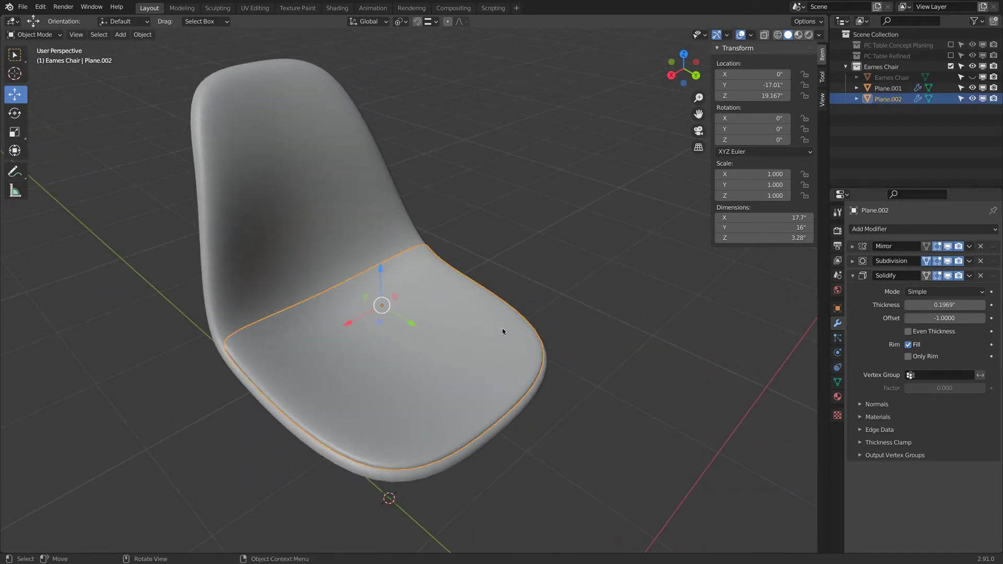
{"action": "left_click", "coordinate": [972, 99]}
Open the chair shell for mesh editing and select all inner faces from the top of the backrest to the seat
{"action": "left_click", "coordinate": [443, 437]}
{"action": "key", "text": "Tab"}
{"action": "middle_click_drag", "start_coordinate": [443, 438], "coordinate": [381, 381]}
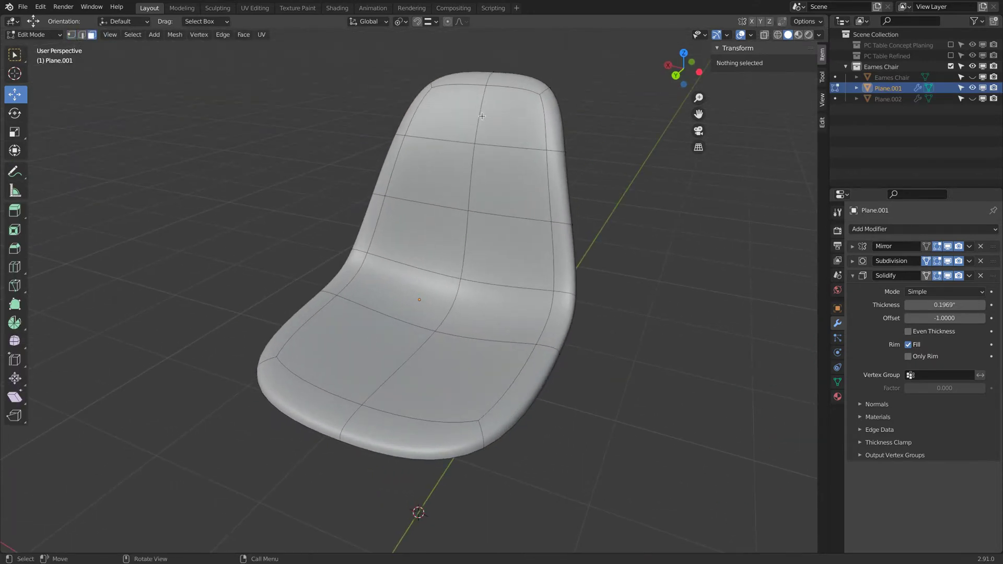
{"action": "left_click", "coordinate": [507, 119]}
{"action": "left_click", "coordinate": [510, 188], "text": "shift"}
{"action": "left_click", "coordinate": [510, 250], "text": "shift"}
{"action": "left_click", "coordinate": [489, 317], "text": "shift"}
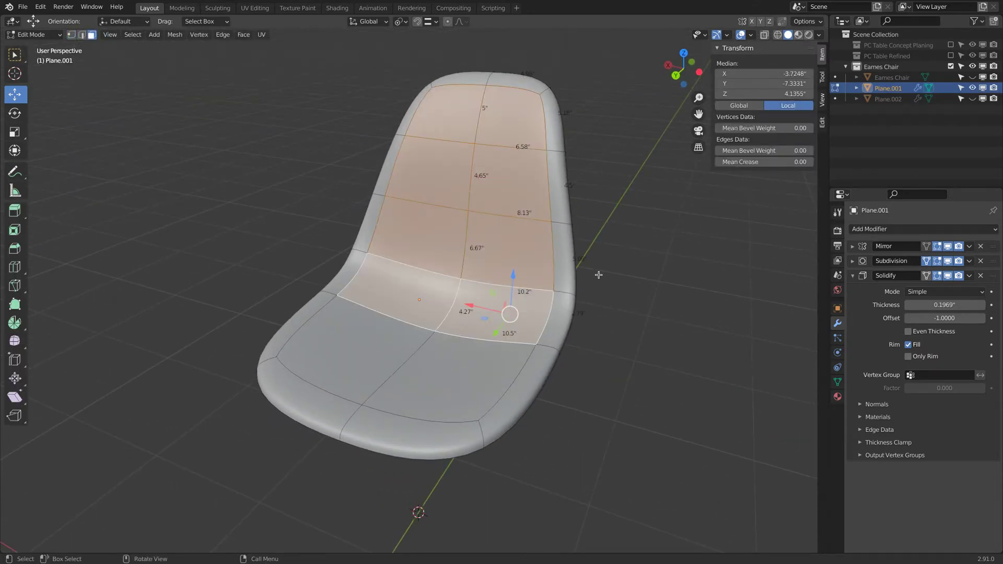
{"action": "left_click", "coordinate": [421, 402], "text": "shift"}
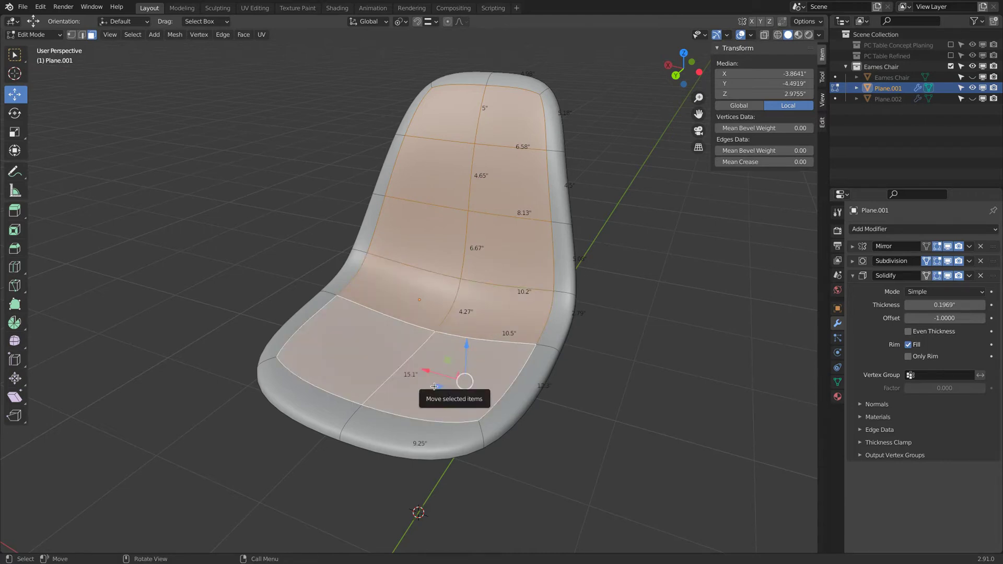
Duplicate the selected backrest and seat faces in place, separate them into a new object, and return to Object Mode
{"action": "key", "text": "shift+d"}
{"action": "right_click", "coordinate": [434, 386]}
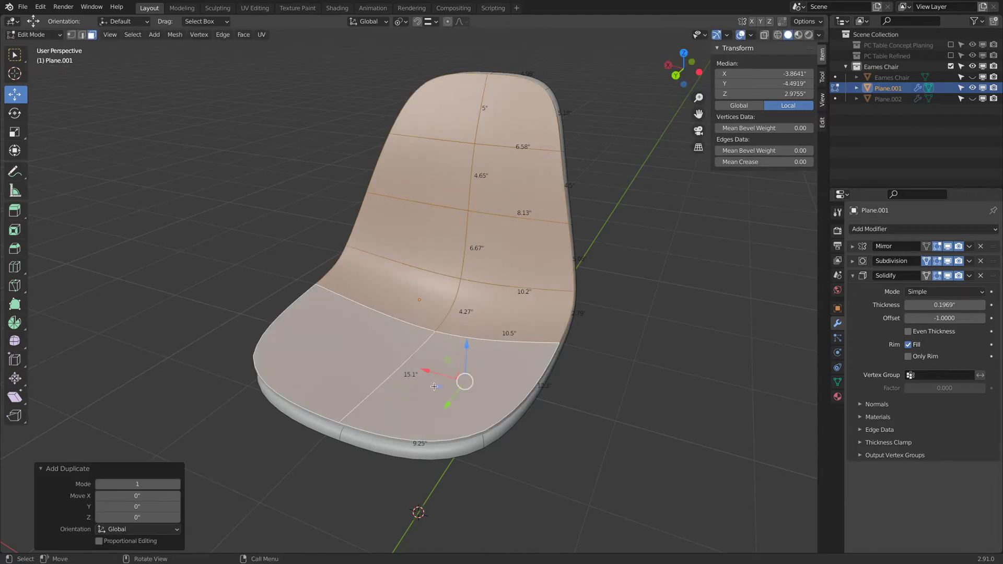
{"action": "key", "text": "p"}
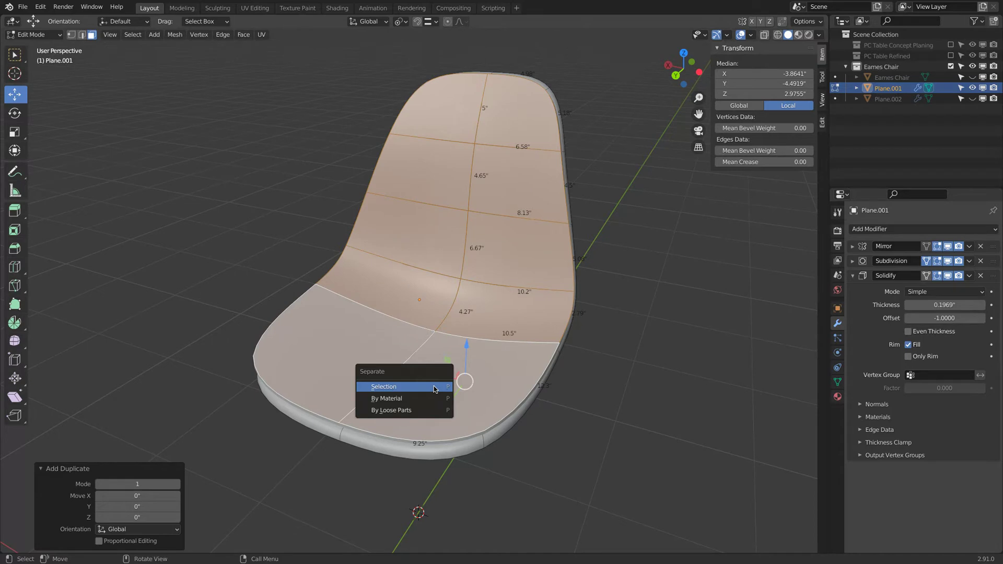
{"action": "left_click", "coordinate": [434, 387]}
{"action": "key", "text": "Tab"}
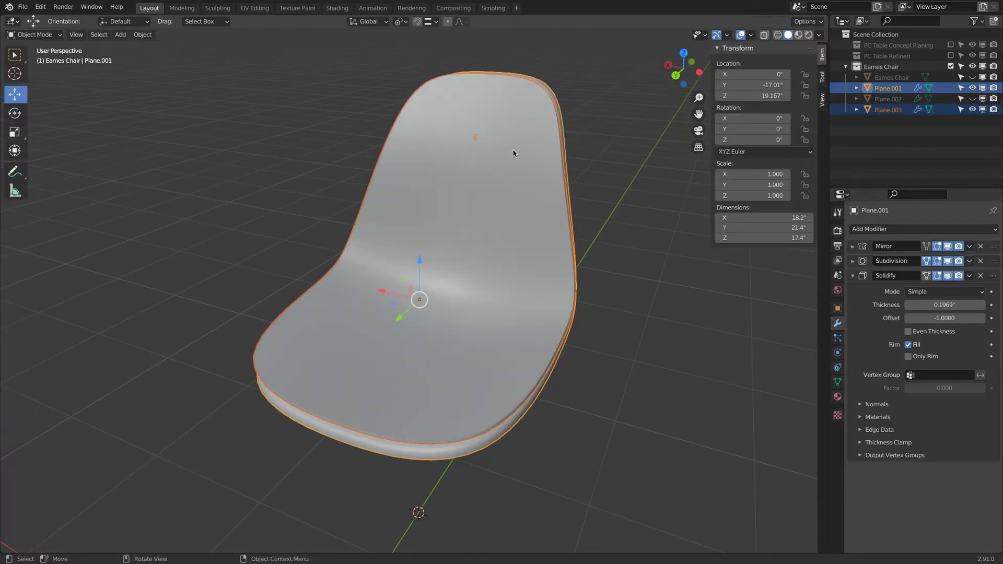
Select the upholstery piece, open its mesh, and extrude the seat's outer rim edges down about 0.39" along Z
{"action": "left_click", "coordinate": [540, 98]}
{"action": "middle_click_drag", "start_coordinate": [548, 124], "coordinate": [466, 145]}
{"action": "key", "text": "Tab"}
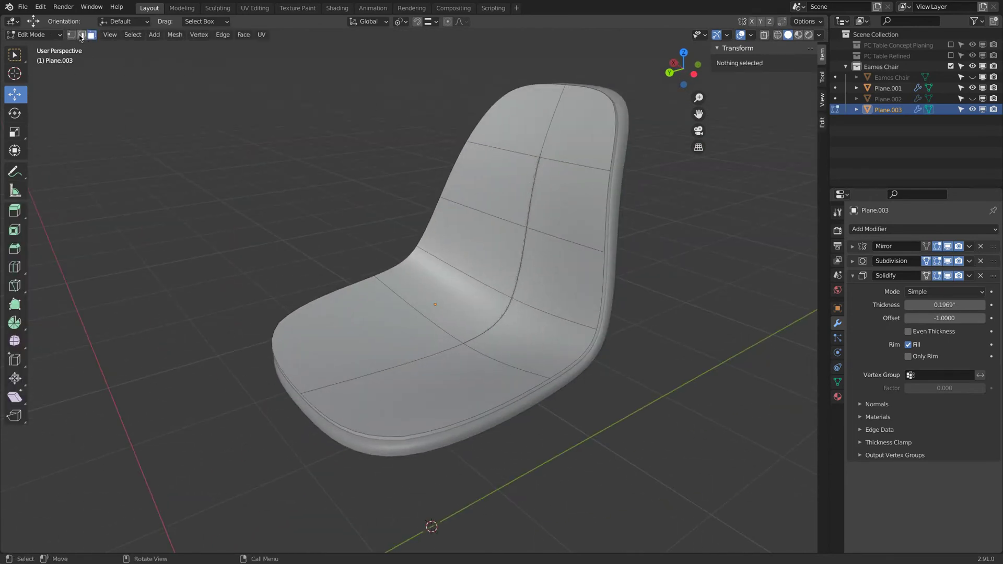
{"action": "left_click", "coordinate": [400, 440], "text": "alt"}
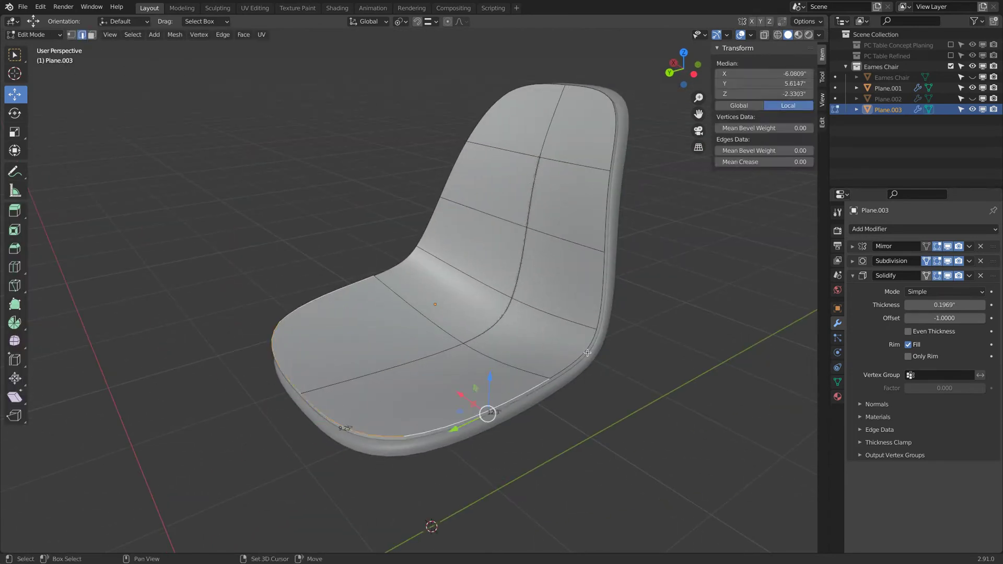
{"action": "middle_click_drag", "start_coordinate": [462, 400], "coordinate": [451, 375]}
{"action": "key", "text": "e"}
{"action": "key", "text": "z"}
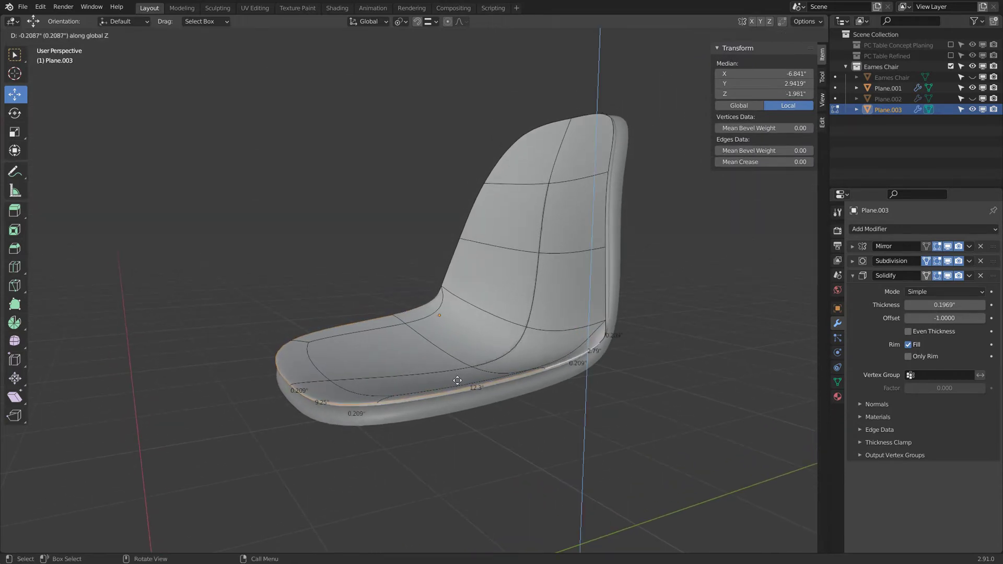
{"action": "left_click", "coordinate": [479, 372]}
{"action": "middle_click_drag", "start_coordinate": [479, 372], "coordinate": [426, 490], "text": "shift"}
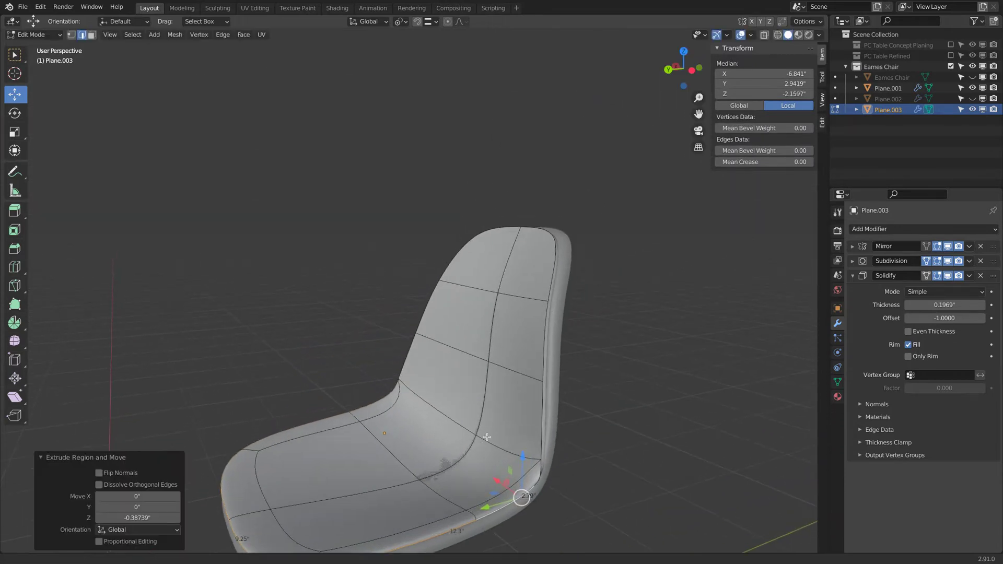
Extrude the backrest's rim edges about 0.63" backward along Y and close the side gap to the extruded seat rim
{"action": "left_click", "coordinate": [555, 250]}
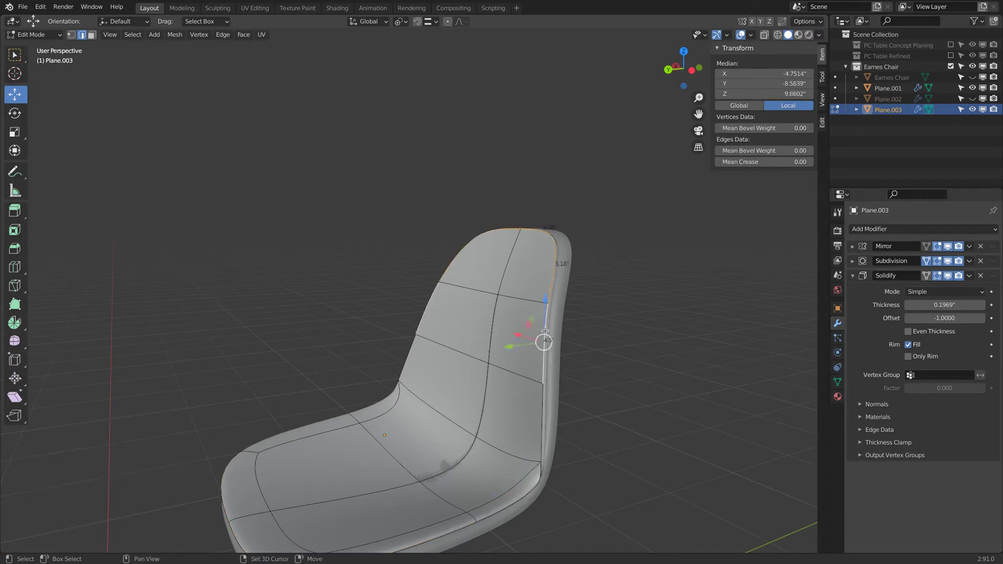
{"action": "middle_click_drag", "start_coordinate": [567, 387], "coordinate": [607, 397]}
{"action": "key", "text": "g"}
{"action": "key", "text": "y"}
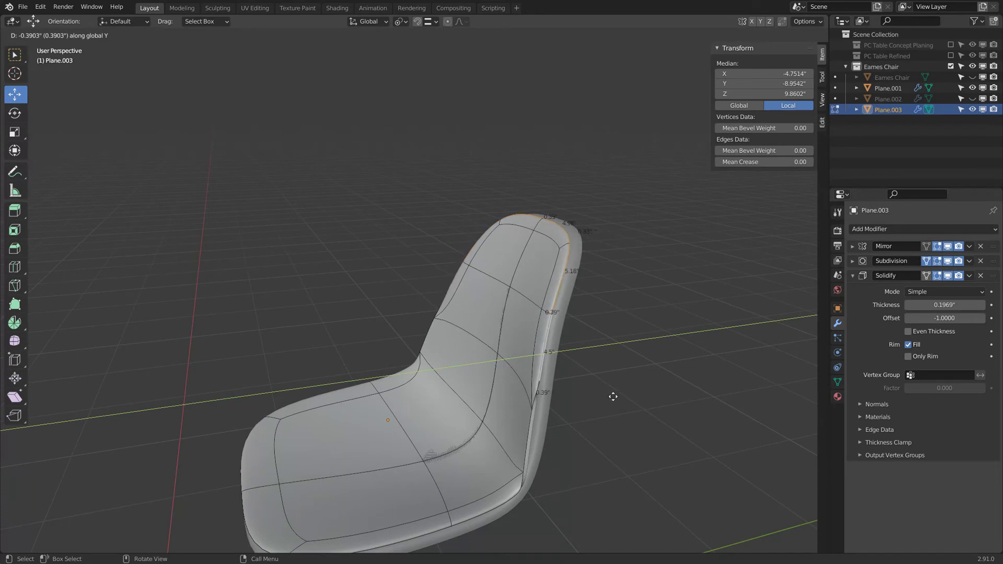
{"action": "left_click", "coordinate": [616, 396]}
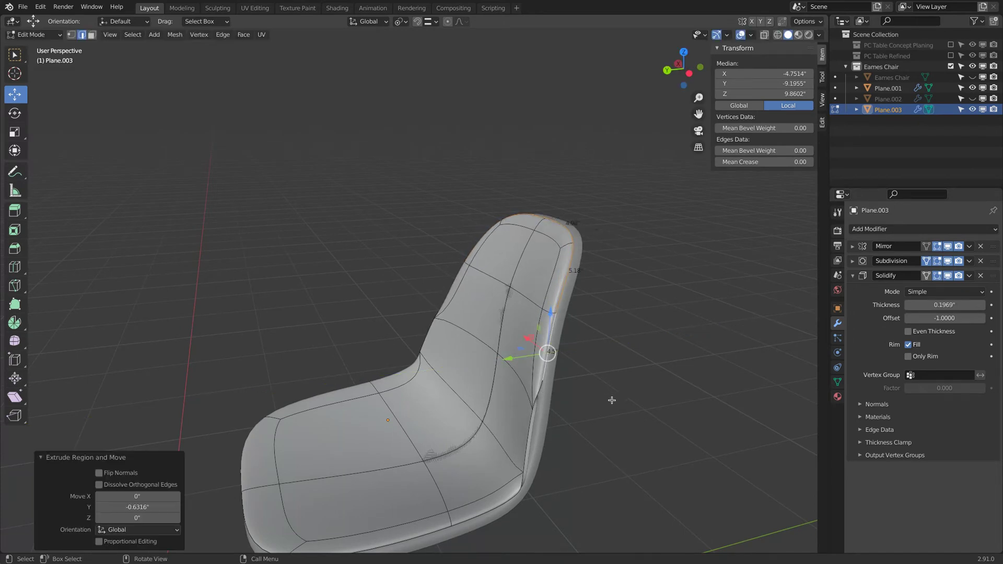
{"action": "left_click", "coordinate": [525, 473]}
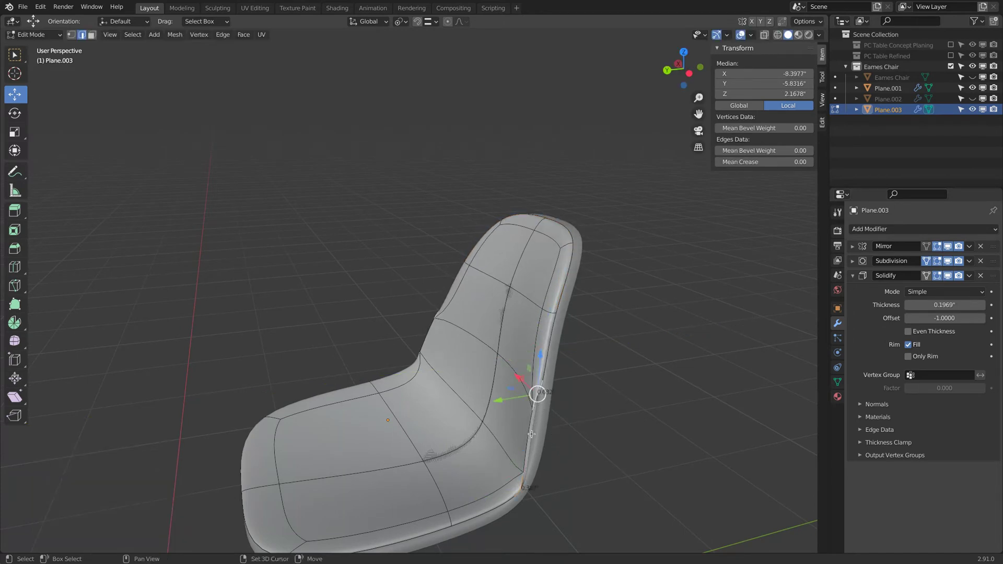
{"action": "middle_click_drag", "start_coordinate": [566, 441], "coordinate": [566, 337]}
Select the upholstery's side rim edges continuously from the seat front to the top of the backrest
{"action": "left_click", "coordinate": [489, 402], "text": "alt"}
{"action": "middle_click_drag", "start_coordinate": [489, 402], "coordinate": [420, 473]}
{"action": "left_click", "coordinate": [448, 455], "text": "alt+shift"}
{"action": "left_click", "coordinate": [492, 332], "text": "alt+shift"}
{"action": "left_click", "coordinate": [484, 250], "text": "alt+shift"}
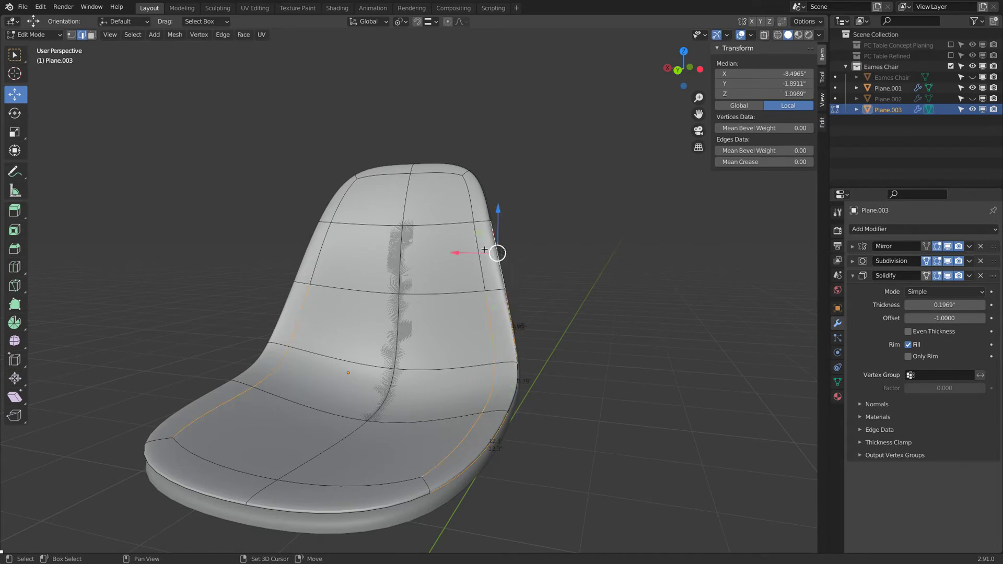
{"action": "left_click", "coordinate": [474, 241], "text": "shift"}
{"action": "left_click", "coordinate": [470, 203], "text": "shift"}
{"action": "left_click", "coordinate": [486, 205], "text": "shift"}
{"action": "middle_click_drag", "start_coordinate": [487, 259], "coordinate": [479, 155]}
Try moving the side rim edges inward and the front rim edge about 0.63" back along Y
{"action": "left_click_drag", "start_coordinate": [467, 180], "coordinate": [468, 254]}
{"action": "middle_click_drag", "start_coordinate": [468, 255], "coordinate": [468, 290]}
{"action": "left_click", "coordinate": [247, 485]}
{"action": "middle_click_drag", "start_coordinate": [247, 485], "coordinate": [171, 446]}
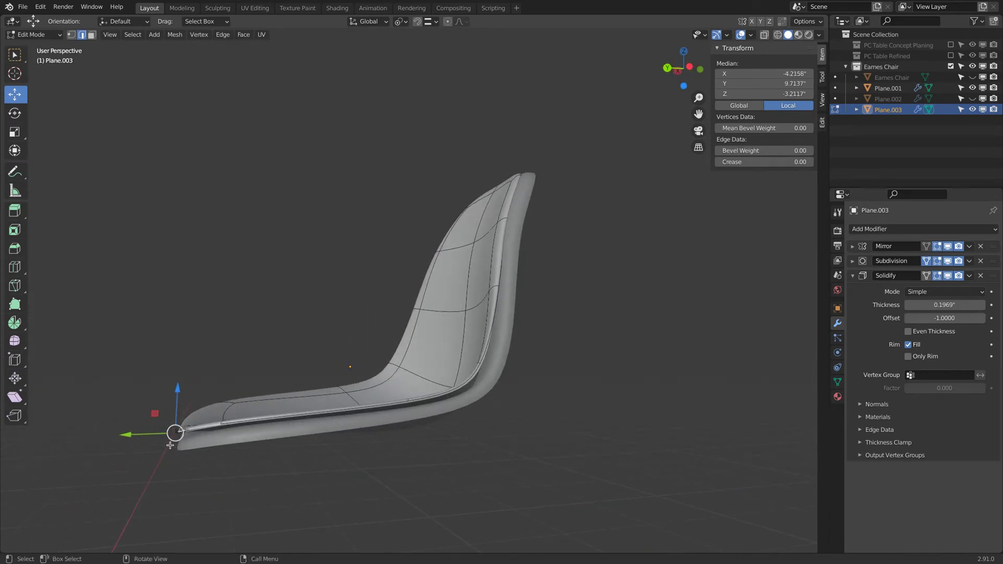
{"action": "left_click_drag", "start_coordinate": [123, 434], "coordinate": [143, 434]}
{"action": "middle_click_drag", "start_coordinate": [142, 433], "coordinate": [207, 393]}
{"action": "left_click_drag", "start_coordinate": [206, 401], "coordinate": [209, 403]}
{"action": "right_click", "coordinate": [209, 406]}
{"action": "middle_click_drag", "start_coordinate": [209, 406], "coordinate": [211, 421]}
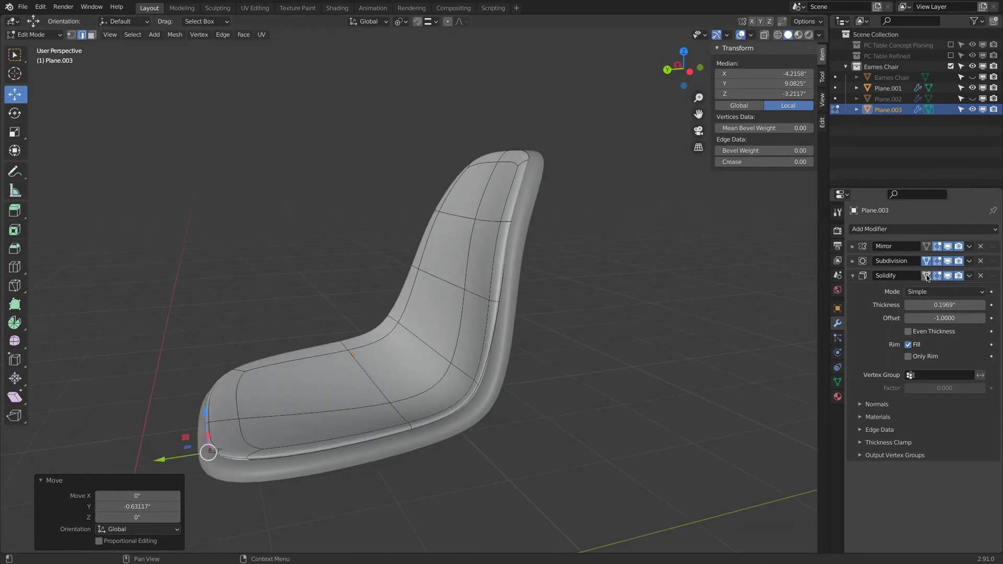
Turn off the Subdivision modifier's Edit Mode display and undo the side and front rim moves
{"action": "left_click", "coordinate": [937, 261]}
{"action": "middle_click_drag", "start_coordinate": [431, 299], "coordinate": [490, 293]}
{"action": "key", "text": "ctrl+z"}
{"action": "key", "text": "ctrl+z"}
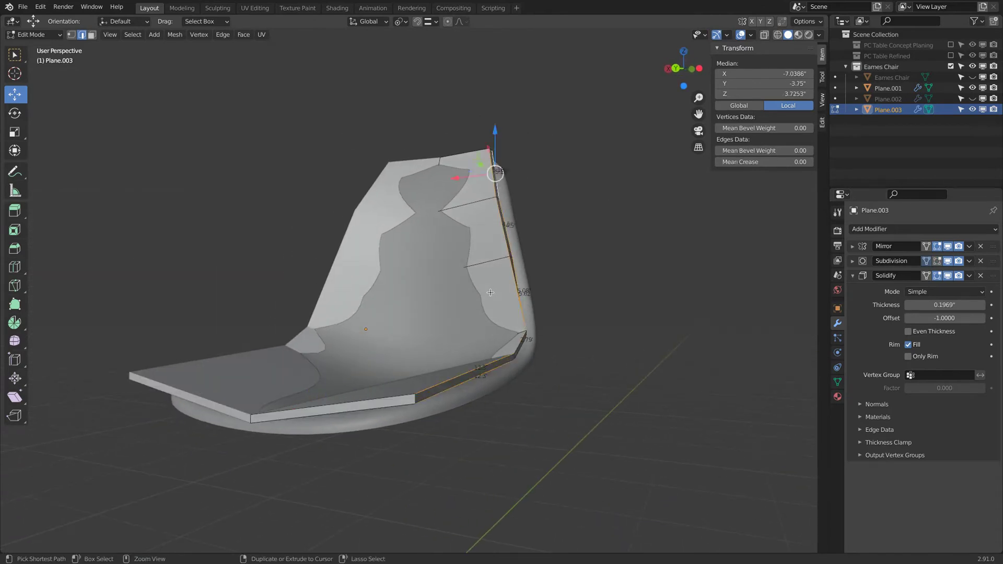
{"action": "key", "text": "ctrl+z"}
Try adjusting the side rim selection near the seat's front corner and shifting it along X
{"action": "left_click", "coordinate": [415, 399], "text": "shift"}
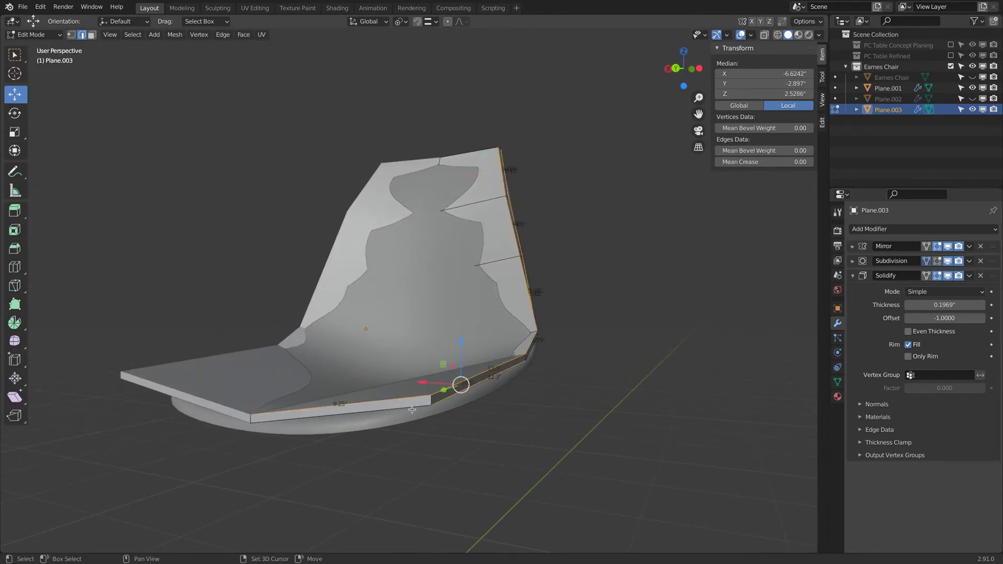
{"action": "left_click", "coordinate": [409, 397], "text": "shift"}
{"action": "middle_click_drag", "start_coordinate": [409, 397], "coordinate": [373, 412]}
{"action": "middle_click_drag", "start_coordinate": [443, 397], "coordinate": [466, 371]}
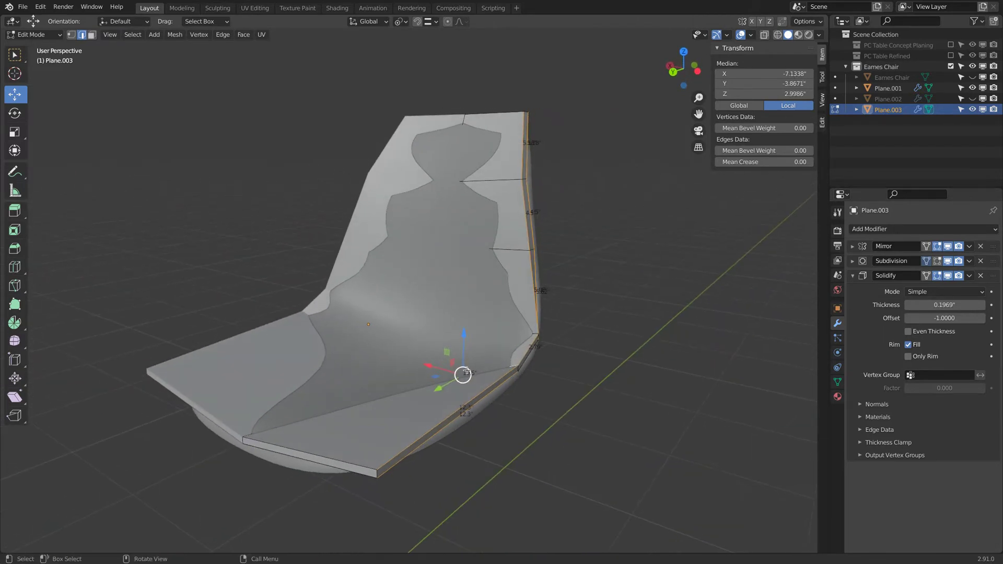
{"action": "left_click_drag", "start_coordinate": [432, 365], "coordinate": [428, 364]}
{"action": "right_click", "coordinate": [428, 364]}
Deselect the stray edge in wireframe shading, return to solid shading, and move the side rim edges inward 0.5966" along X
{"action": "key", "text": "z"}
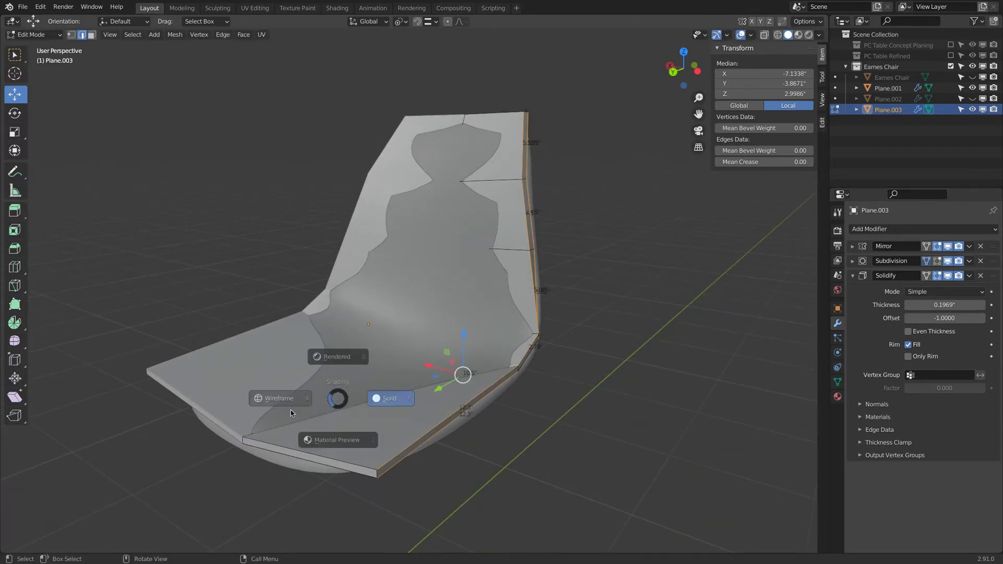
{"action": "left_click", "coordinate": [291, 412]}
{"action": "key", "text": "c"}
{"action": "middle_click", "coordinate": [443, 380]}
{"action": "right_click", "coordinate": [442, 381]}
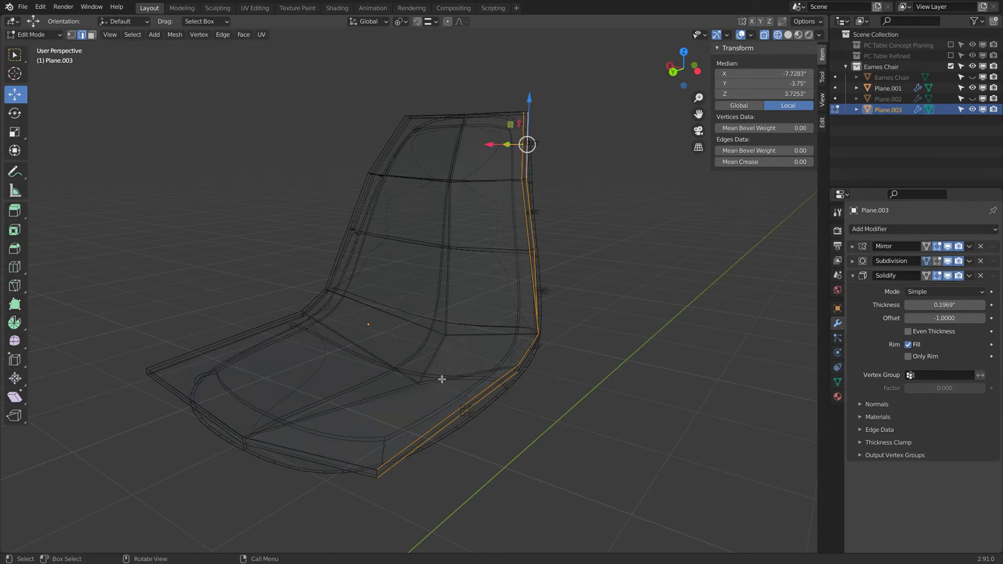
{"action": "key", "text": "z"}
{"action": "left_click", "coordinate": [538, 352]}
{"action": "left_click_drag", "start_coordinate": [494, 145], "coordinate": [479, 146]}
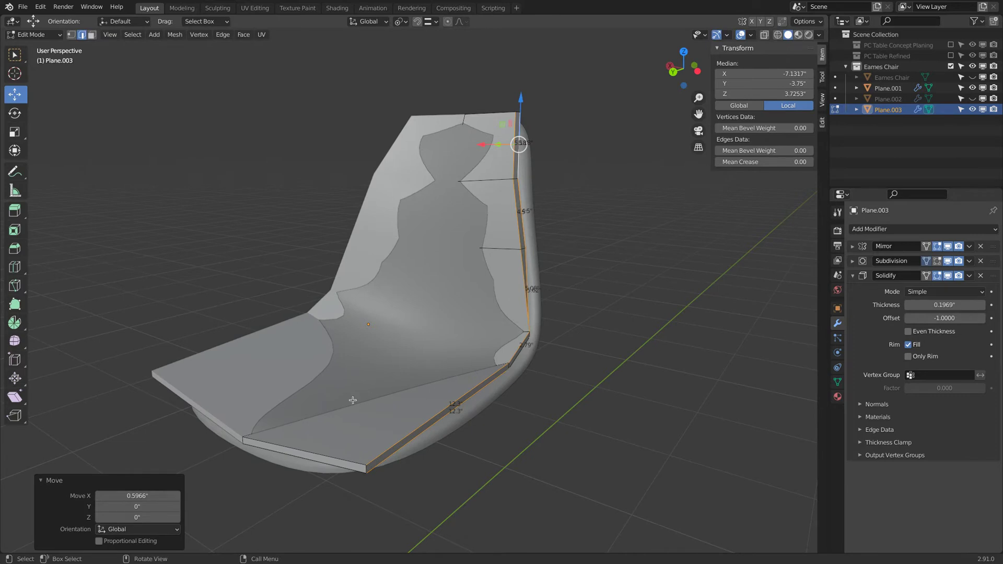
Move the two front seat rim edges back about 0.68" along Y and turn the Subdivision Edit Mode display on
{"action": "key", "text": "alt+a"}
{"action": "left_click", "coordinate": [300, 451]}
{"action": "left_click", "coordinate": [299, 457], "text": "shift"}
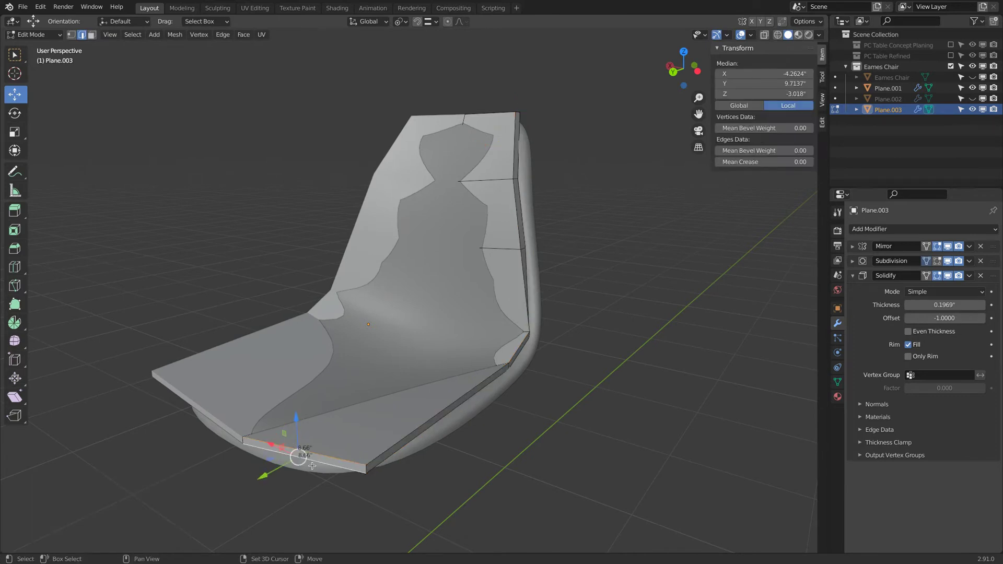
{"action": "middle_click_drag", "start_coordinate": [307, 462], "coordinate": [269, 439]}
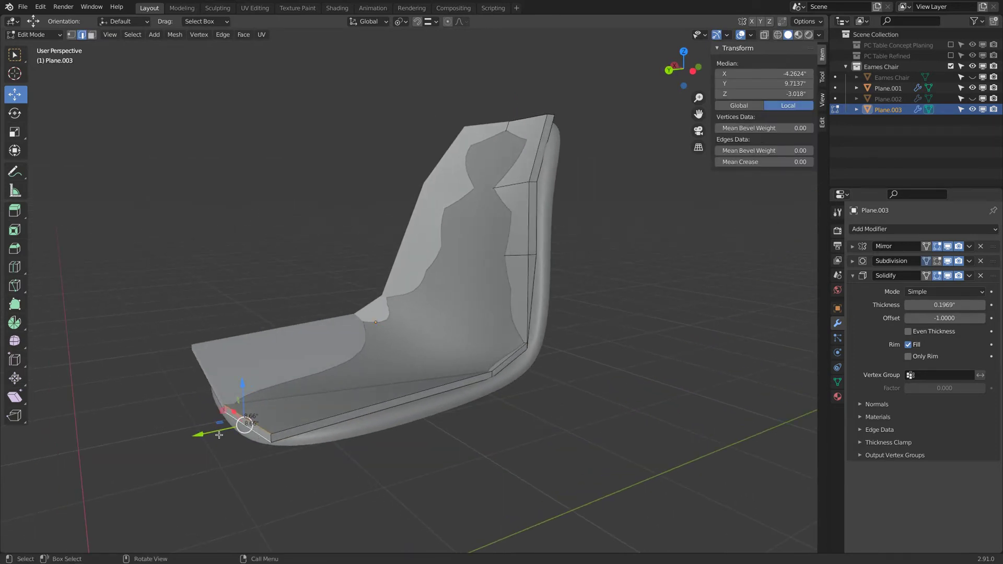
{"action": "left_click_drag", "start_coordinate": [199, 434], "coordinate": [216, 433]}
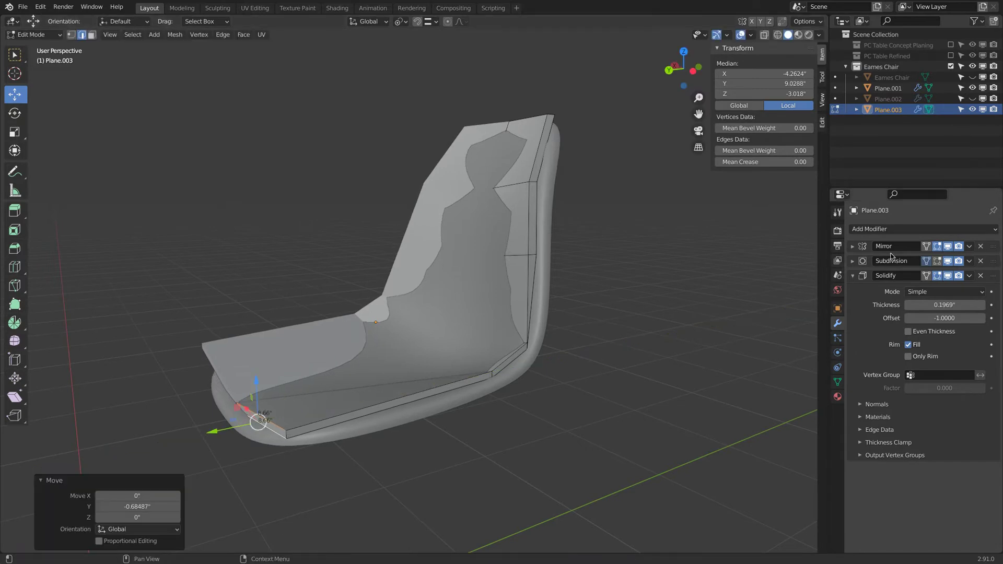
{"action": "left_click", "coordinate": [936, 262]}
Select the two rim edges at the top of the backrest, lower them slightly, and shift them forward about 0.18" along Y
{"action": "mouse_move", "coordinate": [470, 396]}
{"action": "middle_mouse_down"}
{"action": "mouse_move", "coordinate": [457, 369]}
{"action": "mouse_move", "coordinate": [460, 383]}
{"action": "middle_mouse_up"}
{"action": "middle_click_drag", "start_coordinate": [548, 206], "coordinate": [533, 279], "text": "shift"}
{"action": "mouse_move", "coordinate": [532, 280]}
{"action": "middle_mouse_down"}
{"action": "mouse_move", "coordinate": [513, 294]}
{"action": "mouse_move", "coordinate": [542, 263]}
{"action": "middle_mouse_up"}
{"action": "left_click", "coordinate": [545, 259]}
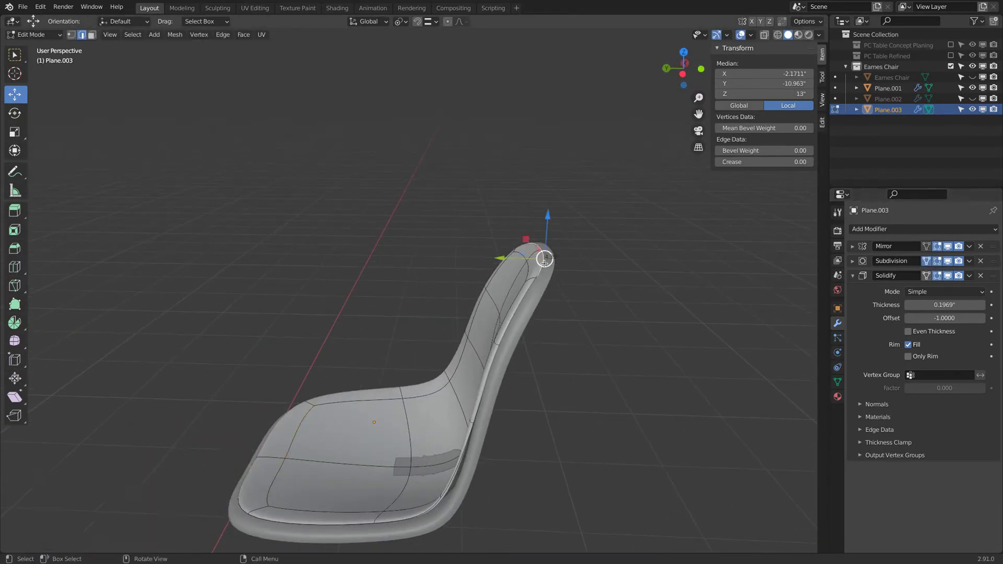
{"action": "left_click", "coordinate": [528, 272], "text": "shift"}
{"action": "left_click_drag", "start_coordinate": [537, 219], "coordinate": [486, 263]}
{"action": "middle_click_drag", "start_coordinate": [486, 262], "coordinate": [558, 276]}
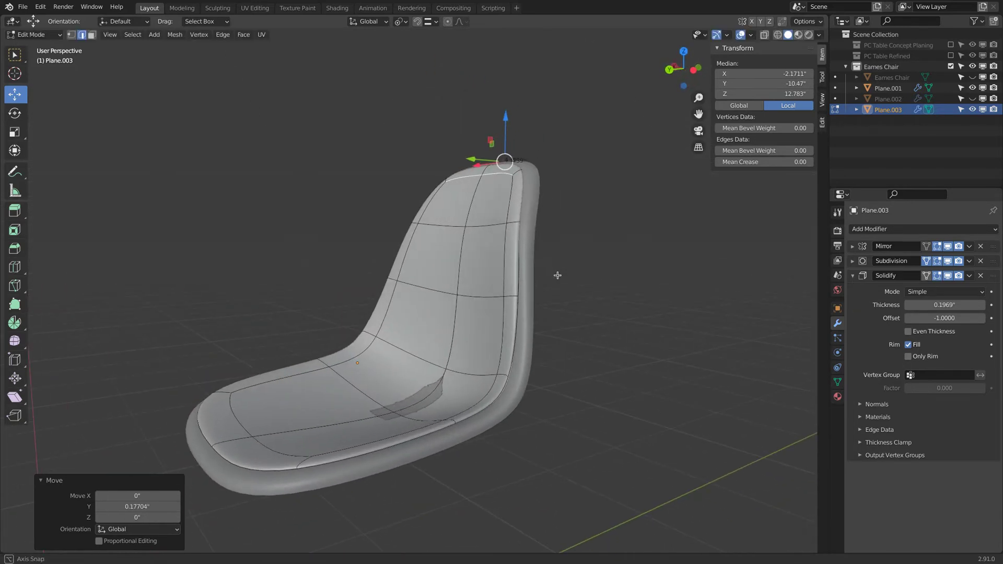
Raise the centre edge at the seat bend and move it forward about 0.54" along Y
{"action": "left_click", "coordinate": [419, 399]}
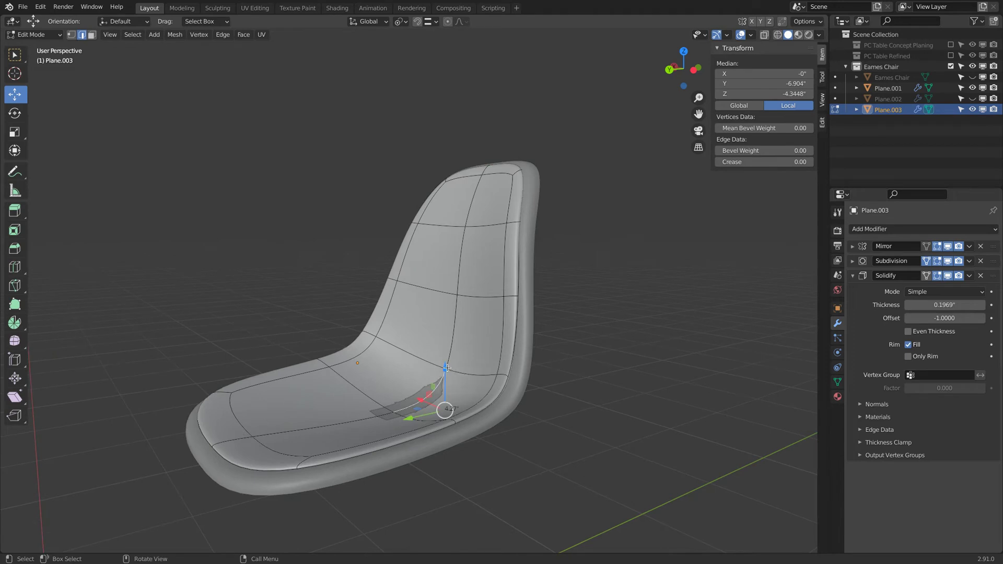
{"action": "left_click_drag", "start_coordinate": [447, 367], "coordinate": [446, 357]}
{"action": "left_click_drag", "start_coordinate": [410, 411], "coordinate": [403, 412]}
{"action": "middle_click_drag", "start_coordinate": [492, 384], "coordinate": [470, 397]}
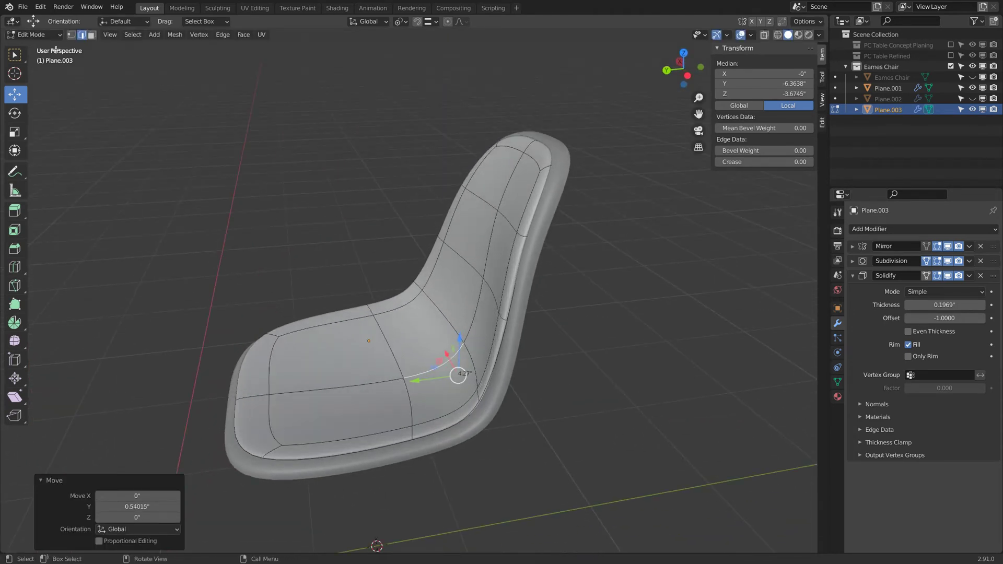
In vertex selection, move the side rim vertex at the bend back 0.87" and lower the neighbouring seat rim vertex 0.53"
{"action": "left_click", "coordinate": [463, 407]}
{"action": "left_click_drag", "start_coordinate": [440, 420], "coordinate": [447, 424]}
{"action": "middle_click_drag", "start_coordinate": [447, 424], "coordinate": [484, 395]}
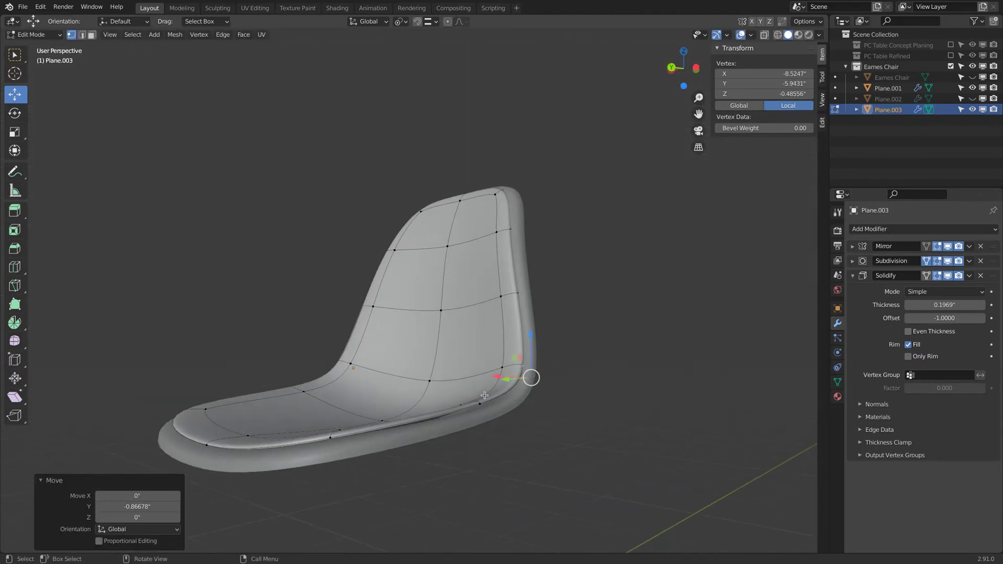
{"action": "left_click", "coordinate": [481, 409]}
{"action": "left_click_drag", "start_coordinate": [495, 362], "coordinate": [496, 373]}
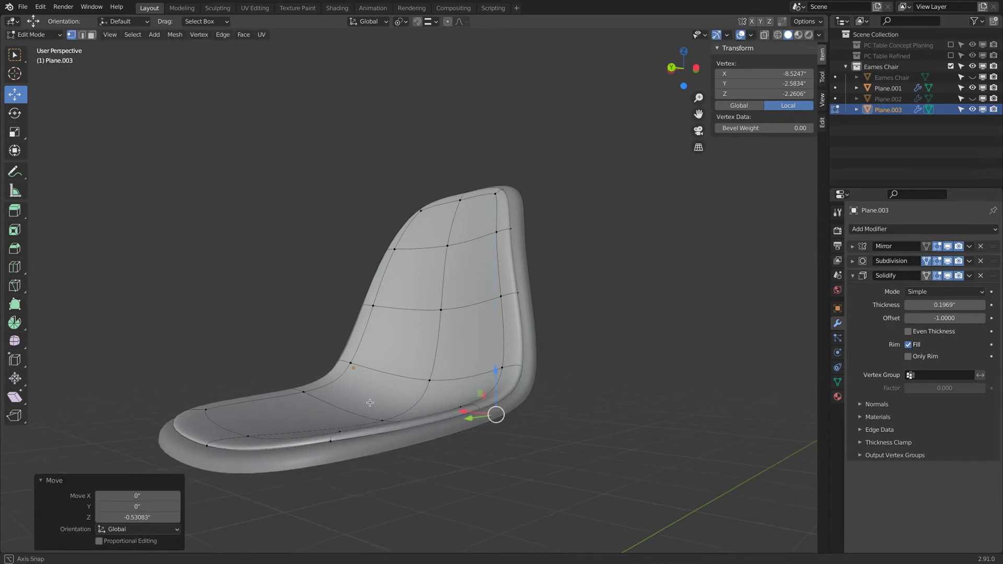
Lower another rim vertex along the seat's side and the front centre vertex, the latter by about 0.26"
{"action": "middle_click_drag", "start_coordinate": [367, 434], "coordinate": [388, 425]}
{"action": "left_click", "coordinate": [404, 418]}
{"action": "left_click_drag", "start_coordinate": [415, 372], "coordinate": [415, 389]}
{"action": "left_click", "coordinate": [234, 435]}
{"action": "left_click_drag", "start_coordinate": [236, 416], "coordinate": [236, 418]}
{"action": "middle_click_drag", "start_coordinate": [236, 418], "coordinate": [329, 297]}
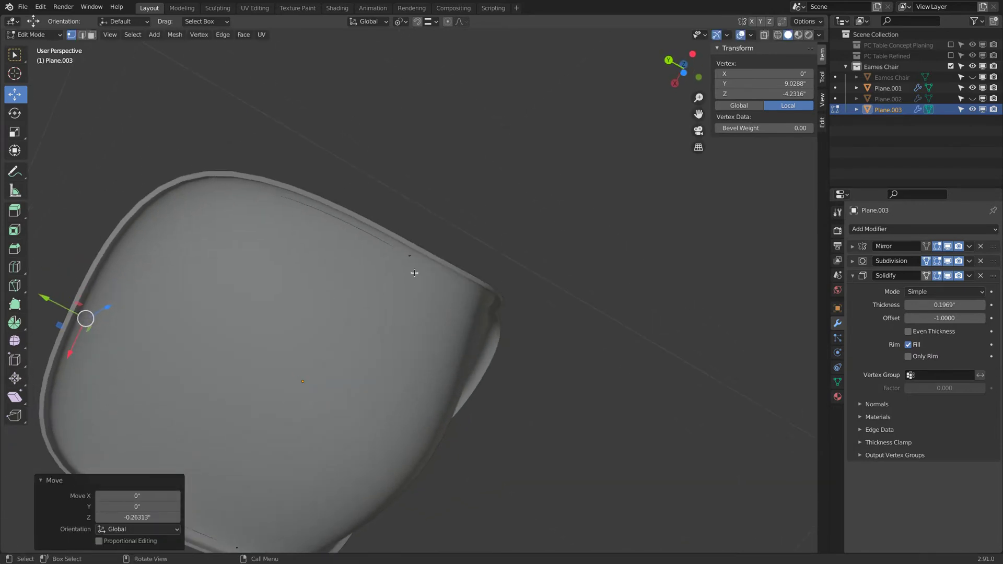
Select the side seat rim vertex from underneath and raise it about 0.07" along Z
{"action": "left_click", "coordinate": [431, 268]}
{"action": "middle_click_drag", "start_coordinate": [438, 233], "coordinate": [452, 313]}
{"action": "left_click_drag", "start_coordinate": [437, 321], "coordinate": [437, 315]}
{"action": "middle_click_drag", "start_coordinate": [437, 315], "coordinate": [309, 245]}
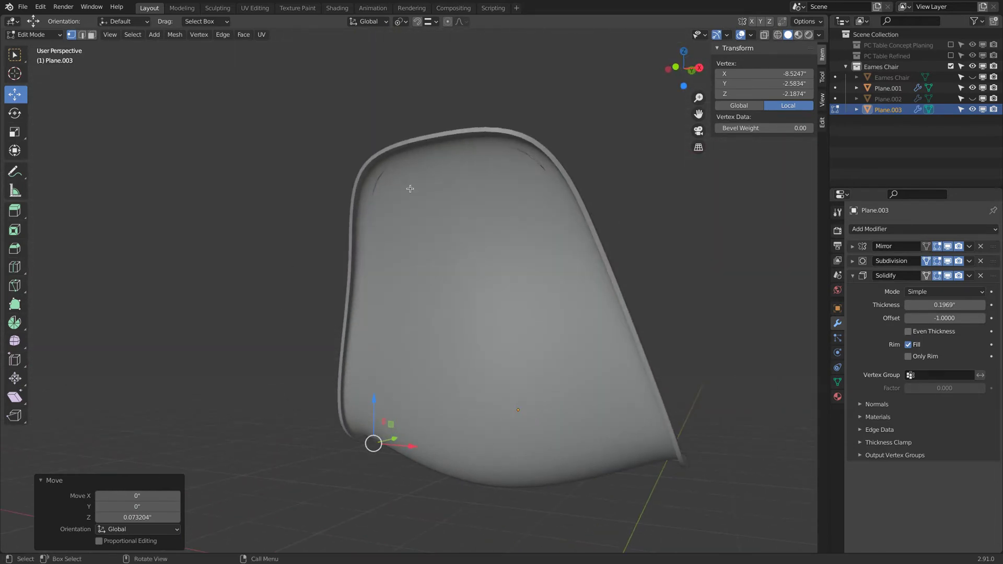
Use X-ray to select the backrest's top corner vertex and move it forward about 0.08" along Y
{"action": "key", "text": "alt+z"}
{"action": "left_click", "coordinate": [366, 163]}
{"action": "key", "text": "alt+z"}
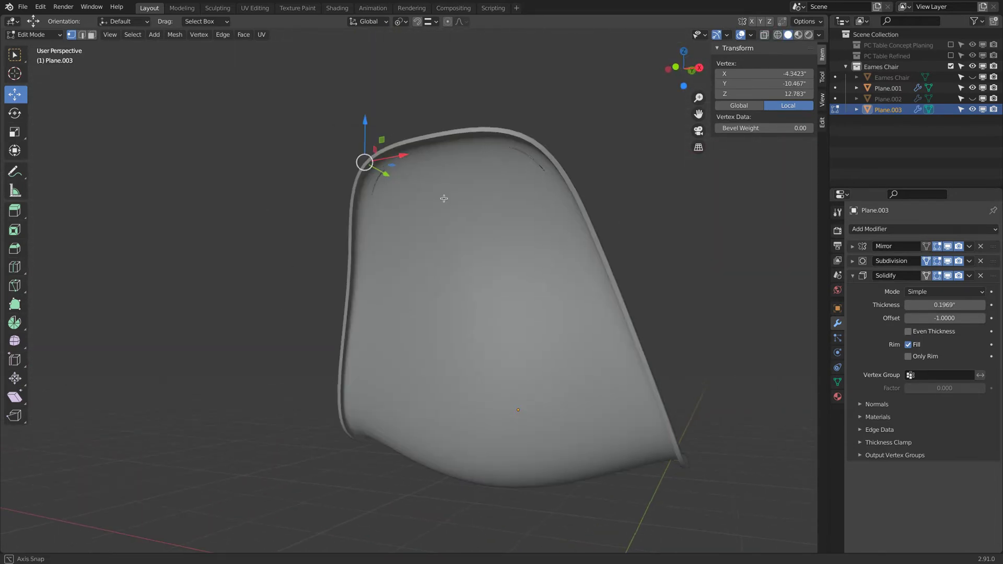
{"action": "middle_click_drag", "start_coordinate": [441, 197], "coordinate": [360, 279]}
{"action": "left_click_drag", "start_coordinate": [322, 239], "coordinate": [326, 239]}
{"action": "middle_click_drag", "start_coordinate": [326, 239], "coordinate": [340, 281]}
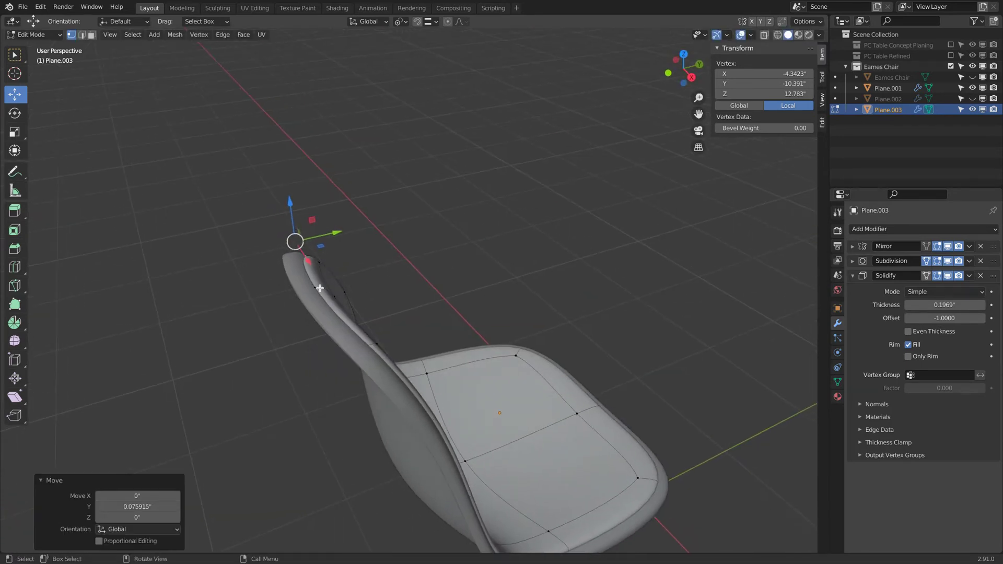
Return to Object Mode and rename the upholstery object "Seat Shell Upholstery"
{"action": "key", "text": "Tab"}
{"action": "middle_click_drag", "start_coordinate": [345, 278], "coordinate": [394, 331]}
{"action": "key", "text": "alt+a"}
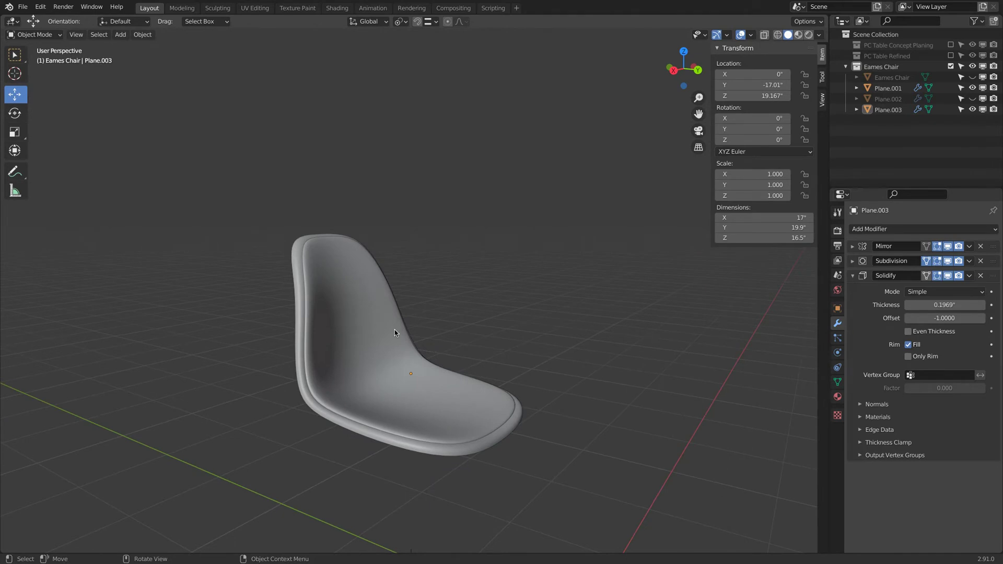
{"action": "double_click", "coordinate": [890, 109]}
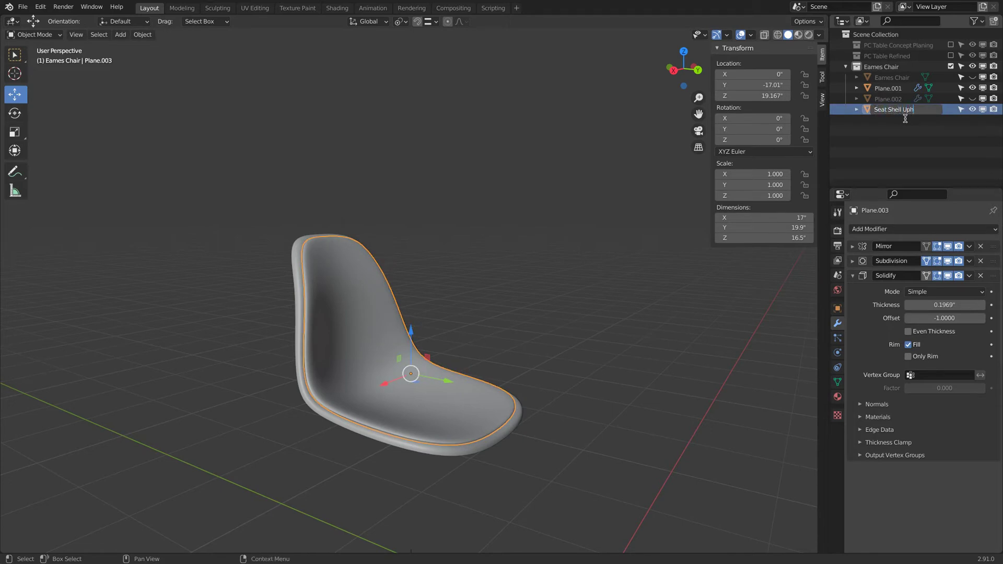
{"action": "type", "text": "Seat Shell Upholstery"}
{"action": "key", "text": "Return"}
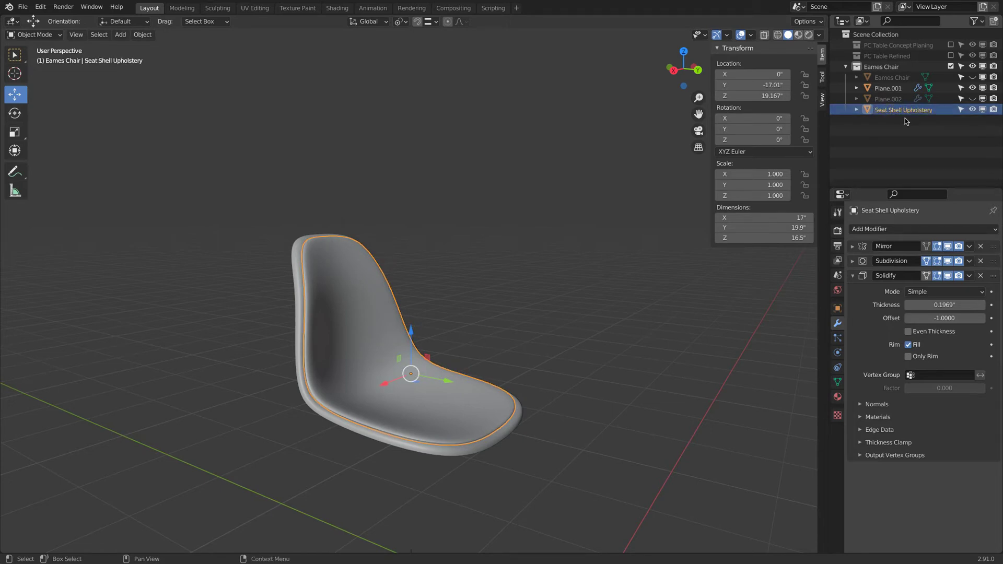
Select the outer chair shell and rename its object "Seat Shell"
{"action": "left_click", "coordinate": [298, 242]}
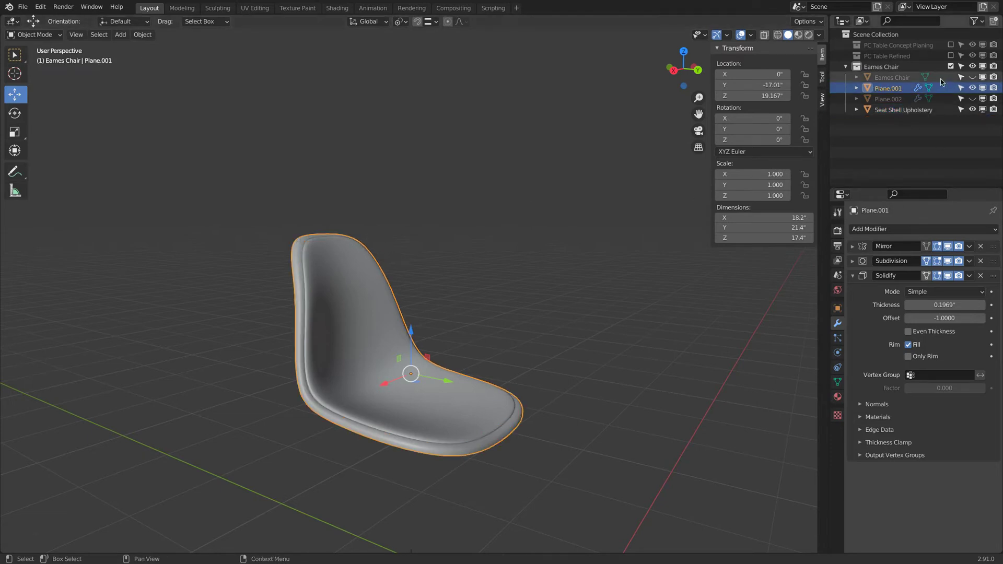
{"action": "double_click", "coordinate": [885, 89]}
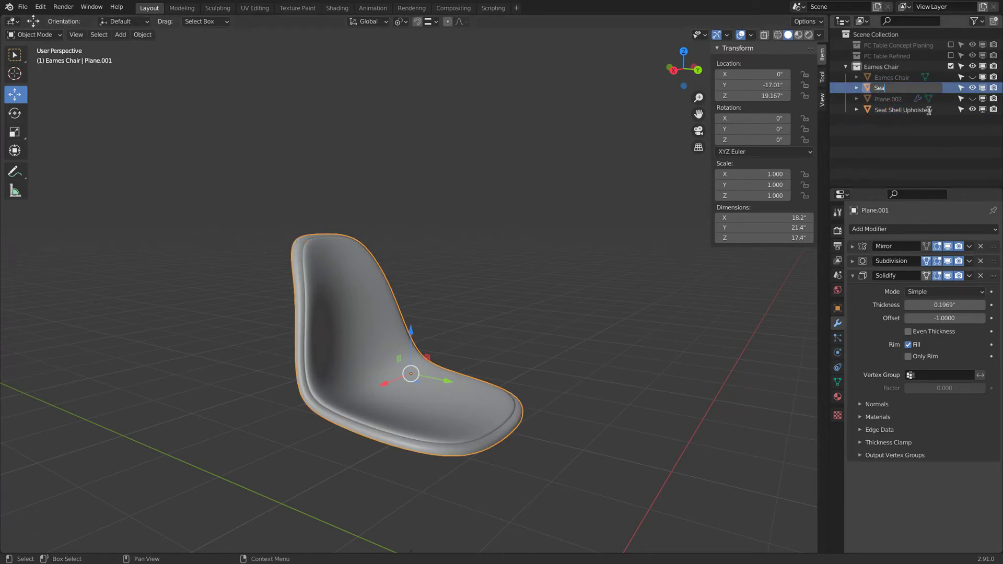
{"action": "type", "text": "Seat Shell"}
{"action": "key", "text": "Return"}
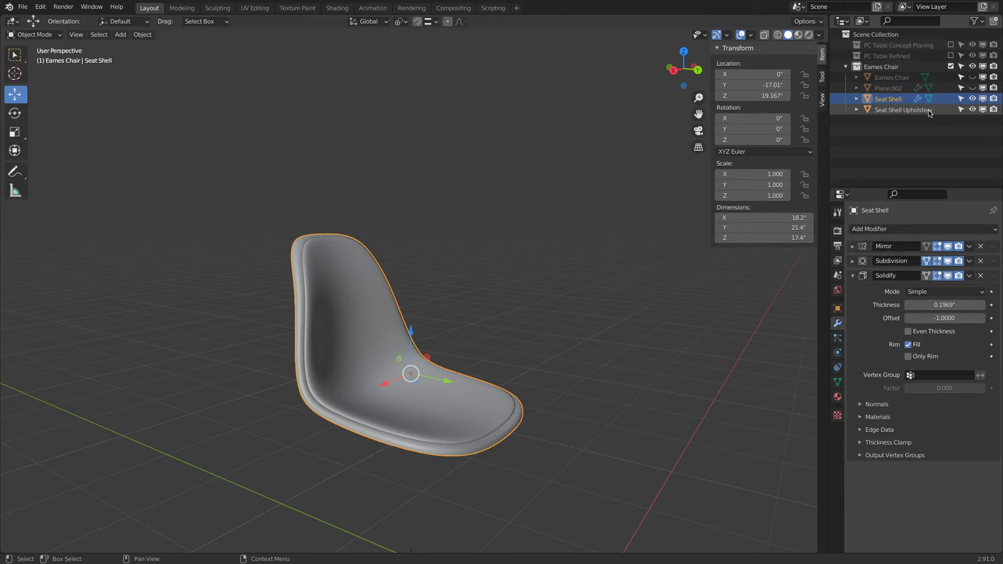
Hide the Seat Shell Upholstery, reveal Plane.002 and delete that seat-only pad object
{"action": "left_click", "coordinate": [973, 109]}
{"action": "left_click", "coordinate": [972, 87]}
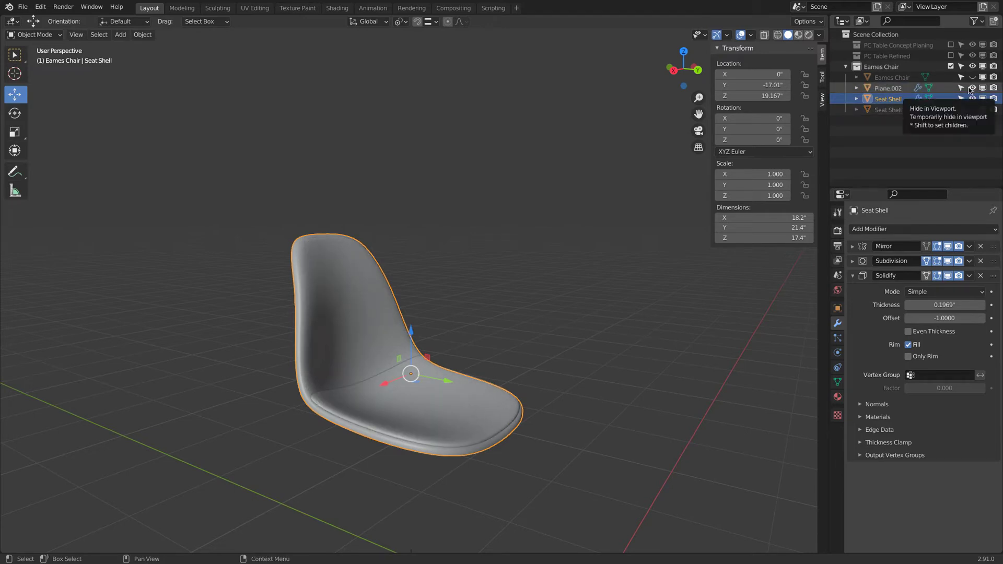
{"action": "left_click", "coordinate": [457, 437]}
{"action": "middle_click_drag", "start_coordinate": [512, 336], "coordinate": [477, 369]}
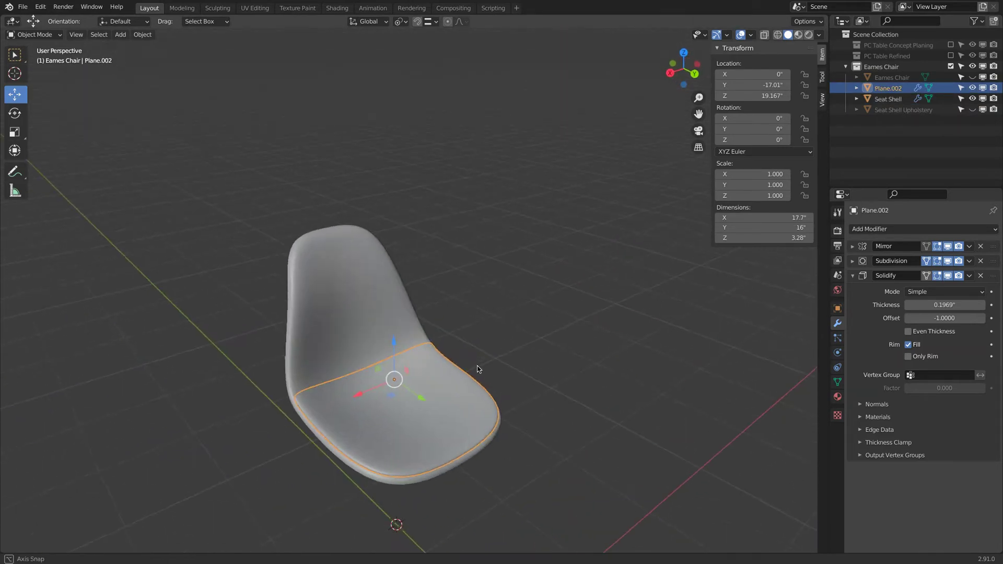
{"action": "key", "text": "Tab"}
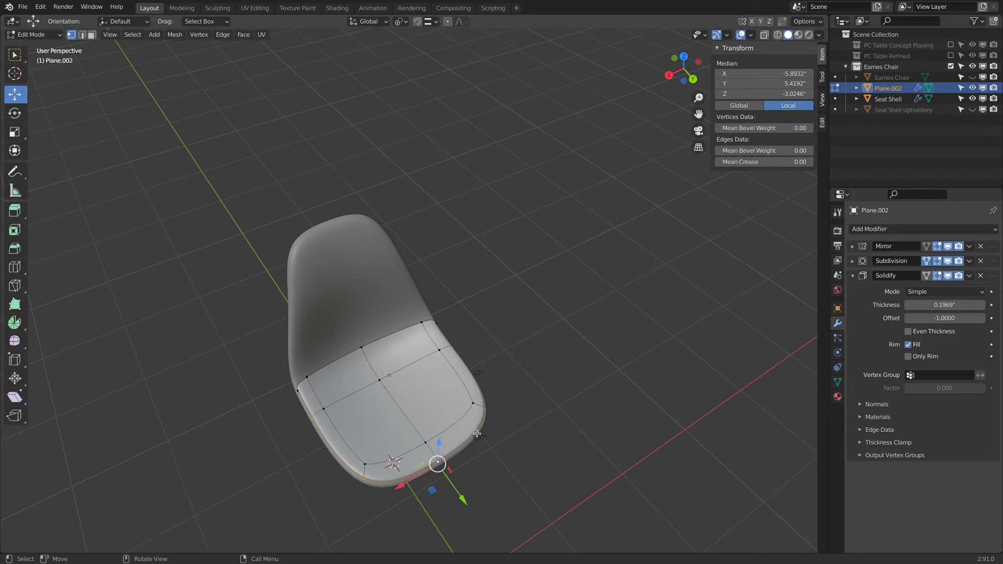
{"action": "middle_click_drag", "start_coordinate": [293, 379], "coordinate": [391, 325]}
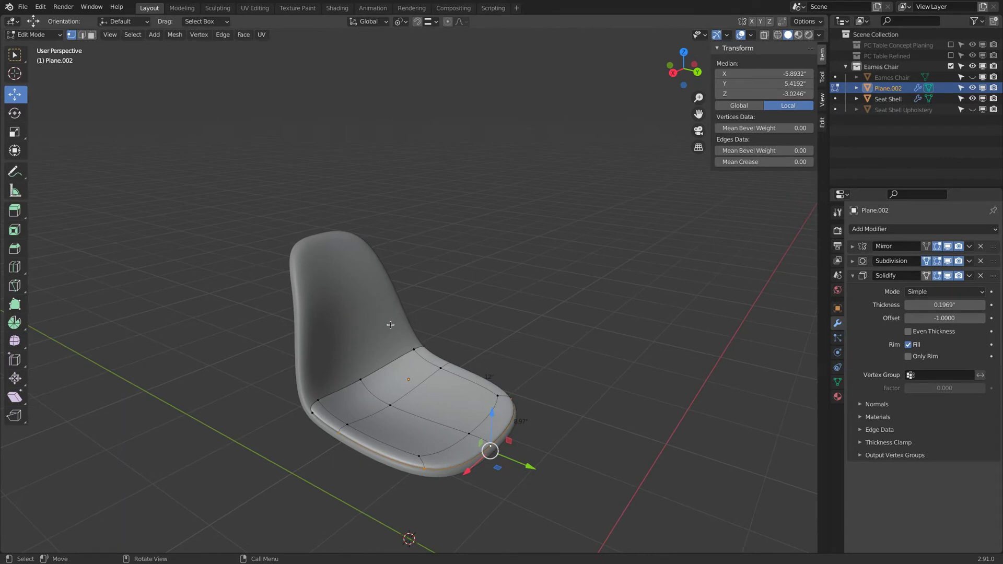
{"action": "key", "text": "Tab"}
{"action": "key", "text": "x"}
{"action": "left_click", "coordinate": [470, 291]}
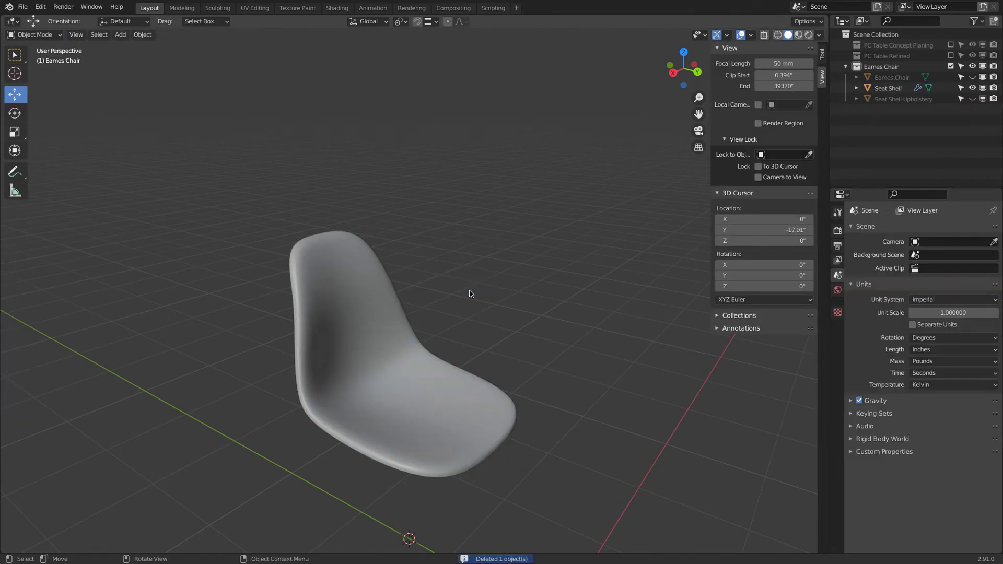
Add a mesh plane and raise it 17.634" along Z to the level of the seat
{"action": "key", "text": "shift+a"}
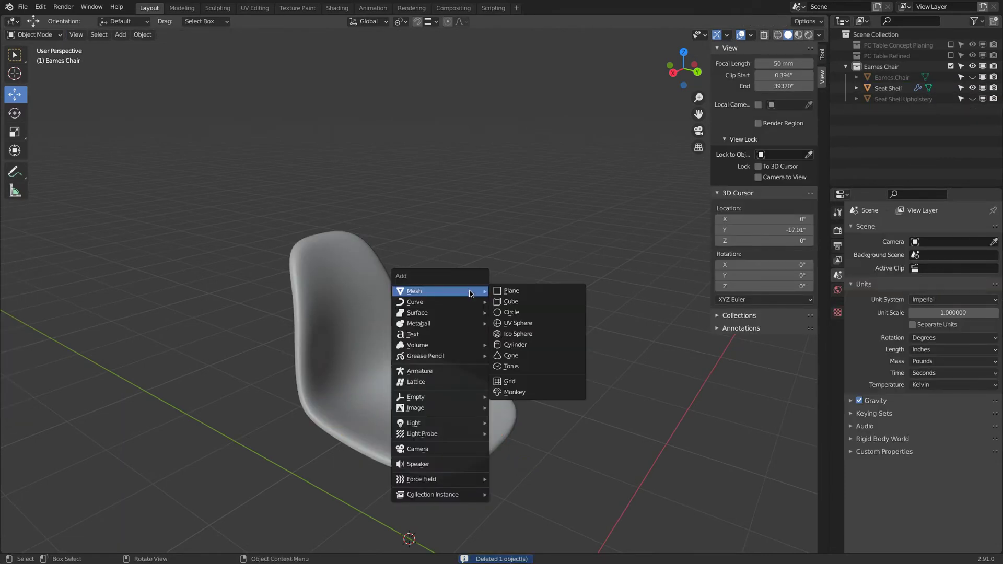
{"action": "left_click", "coordinate": [497, 296]}
{"action": "left_click_drag", "start_coordinate": [408, 506], "coordinate": [433, 357]}
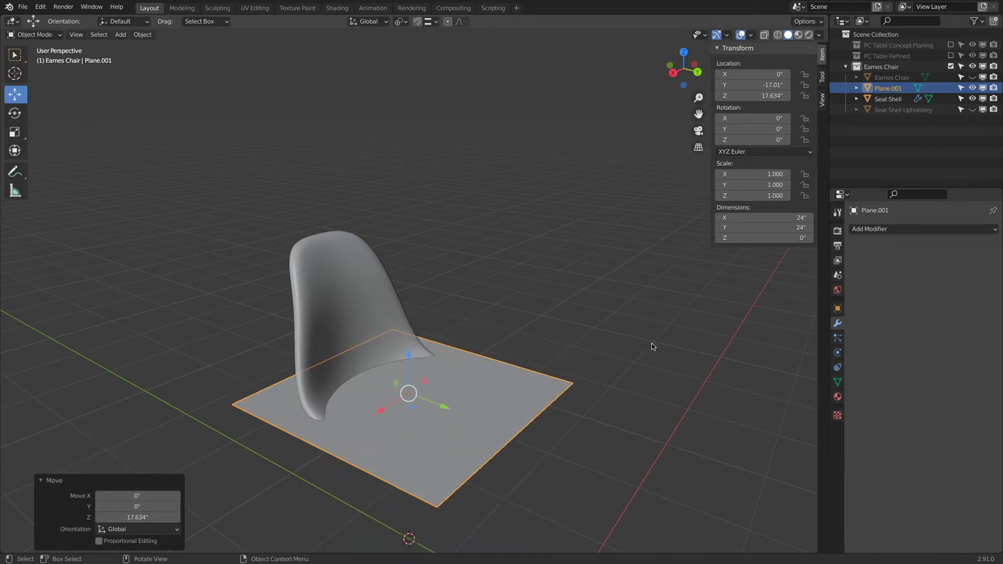
In Edit Mode, scale the plane by 0.429 and subdivide it with one cut
{"action": "key", "text": "Tab"}
{"action": "key", "text": "s"}
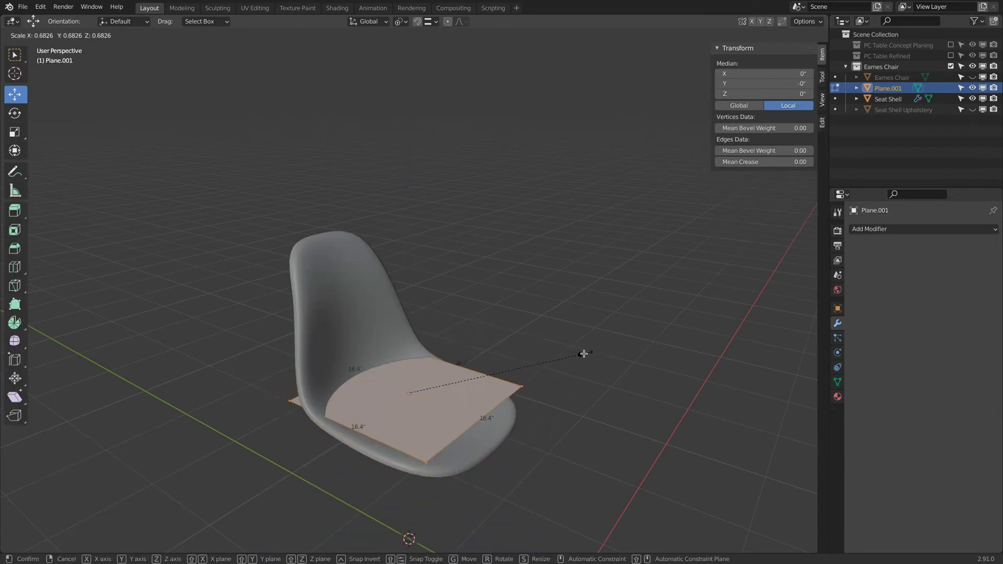
{"action": "left_click", "coordinate": [519, 363]}
{"action": "right_click", "coordinate": [416, 310]}
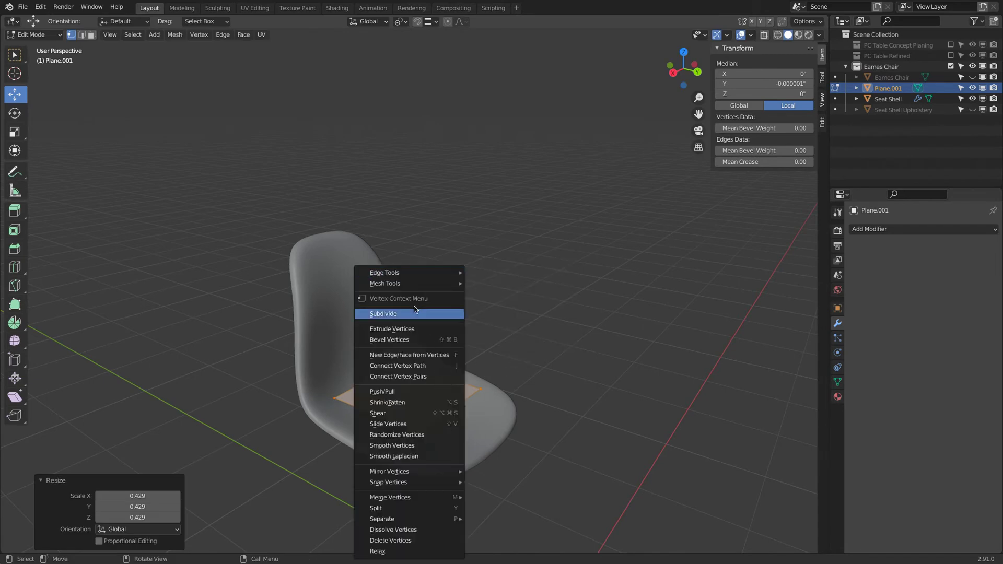
{"action": "left_click", "coordinate": [410, 315]}
Enlarge the subdivided plane by 1.216, shift it about 1.1" forward along Y and raise it about 0.47" along Z
{"action": "key", "text": "KP_7"}
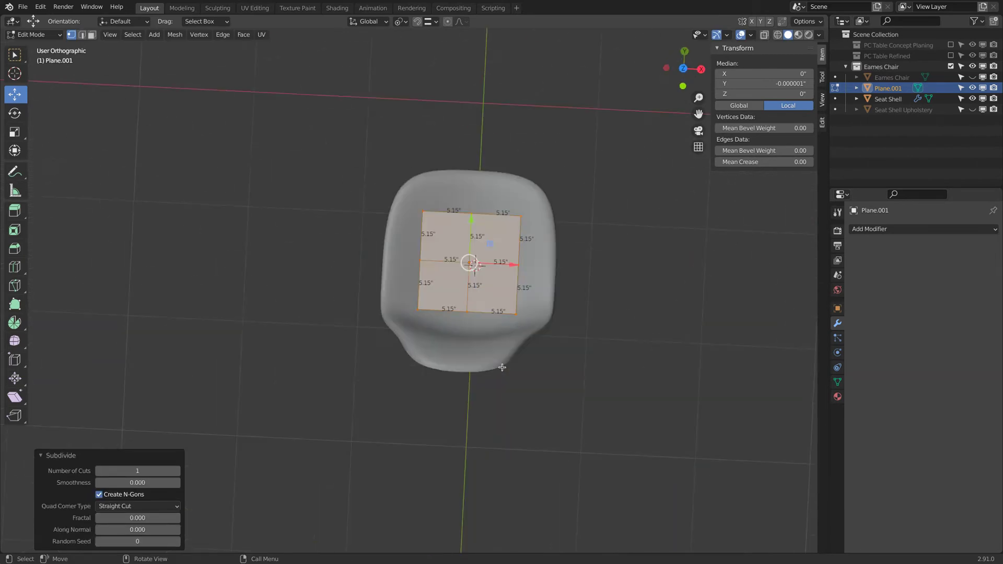
{"action": "scroll", "coordinate": [489, 256], "scroll_direction": "up", "scroll_amount": 3}
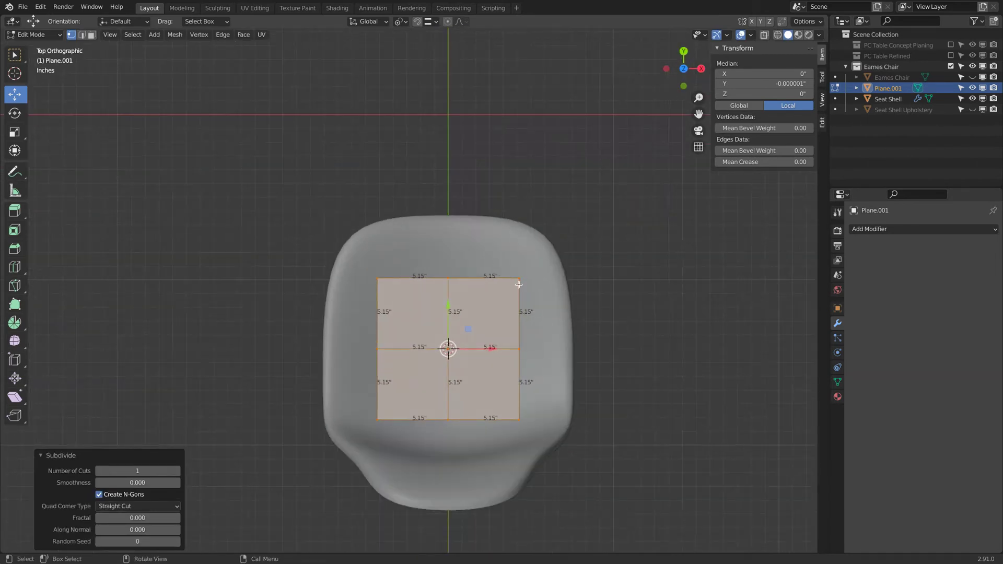
{"action": "key", "text": "s"}
{"action": "left_click", "coordinate": [543, 287]}
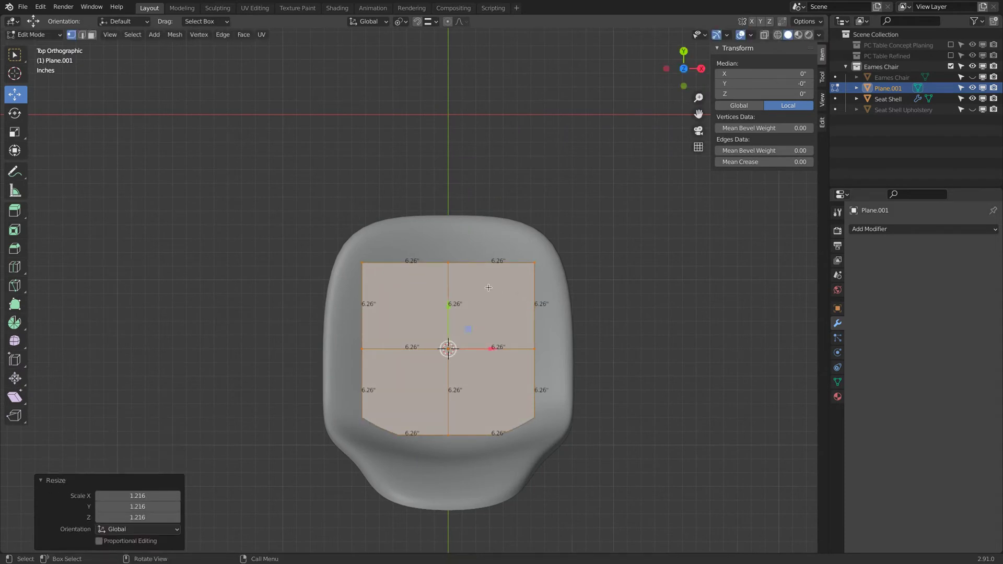
{"action": "left_click_drag", "start_coordinate": [448, 304], "coordinate": [448, 289]}
{"action": "middle_click_drag", "start_coordinate": [448, 288], "coordinate": [362, 226]}
{"action": "left_click_drag", "start_coordinate": [369, 375], "coordinate": [374, 355]}
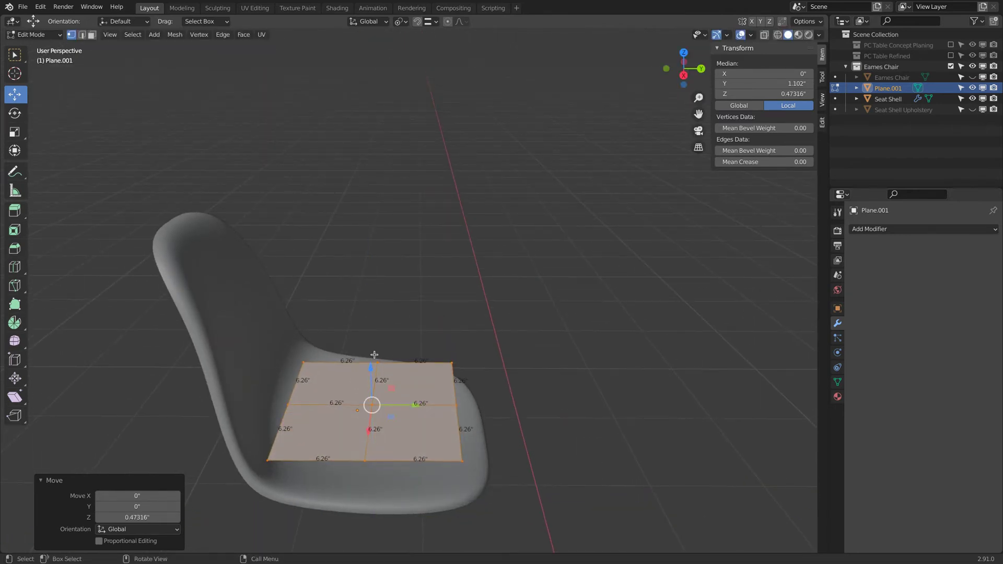
Widen the plane slightly along X and select its two side midpoint vertices
{"action": "key", "text": "KP_7"}
{"action": "key", "text": "s"}
{"action": "key", "text": "x"}
{"action": "left_click", "coordinate": [567, 362]}
{"action": "left_click", "coordinate": [547, 335]}
{"action": "left_click", "coordinate": [354, 330], "text": "shift"}
{"action": "key", "text": "s"}
{"action": "key", "text": "x"}
{"action": "right_click", "coordinate": [674, 330]}
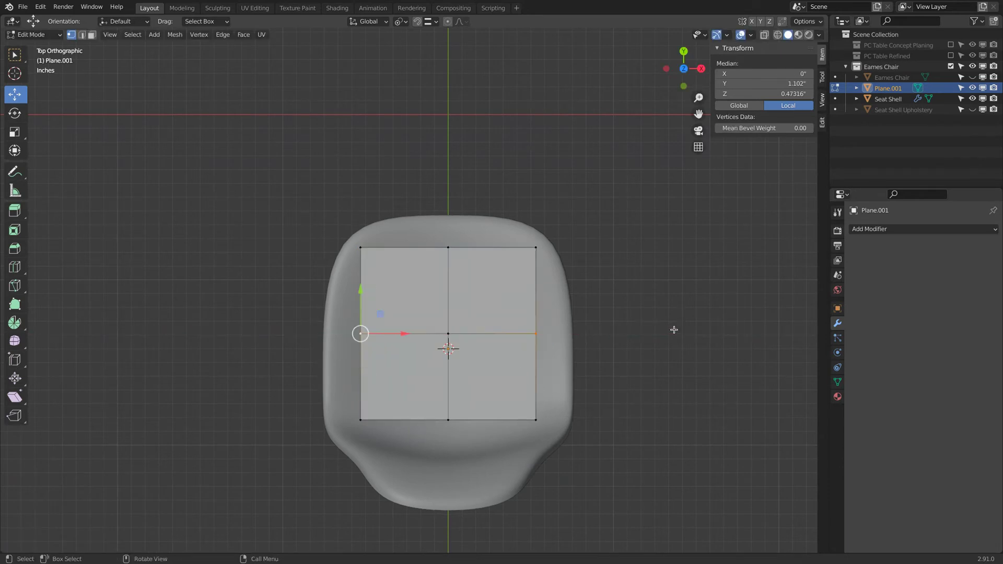
Change the transform pivot to the selection's centre and scale the two side midpoints outward by 1.179 along X
{"action": "left_click", "coordinate": [401, 21]}
{"action": "left_click", "coordinate": [413, 34]}
{"action": "key", "text": "s"}
{"action": "key", "text": "x"}
{"action": "left_click", "coordinate": [629, 316]}
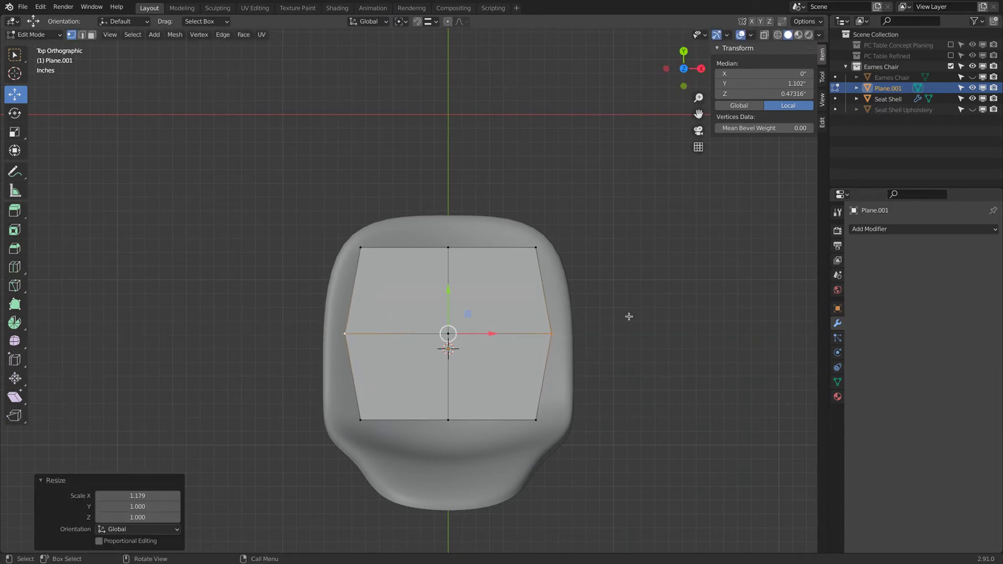
Move the plane's front midpoint about 1.25" forward and its rear midpoint about 1.14" backward along Y
{"action": "left_click", "coordinate": [453, 247]}
{"action": "key", "text": "g"}
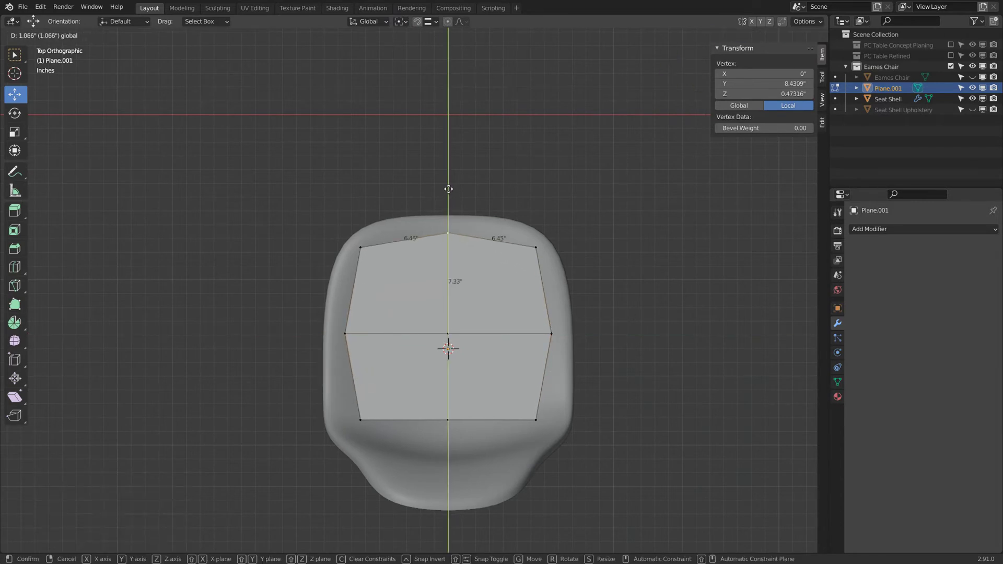
{"action": "left_click", "coordinate": [448, 186]}
{"action": "left_click", "coordinate": [448, 420]}
{"action": "left_click_drag", "start_coordinate": [449, 371], "coordinate": [479, 431]}
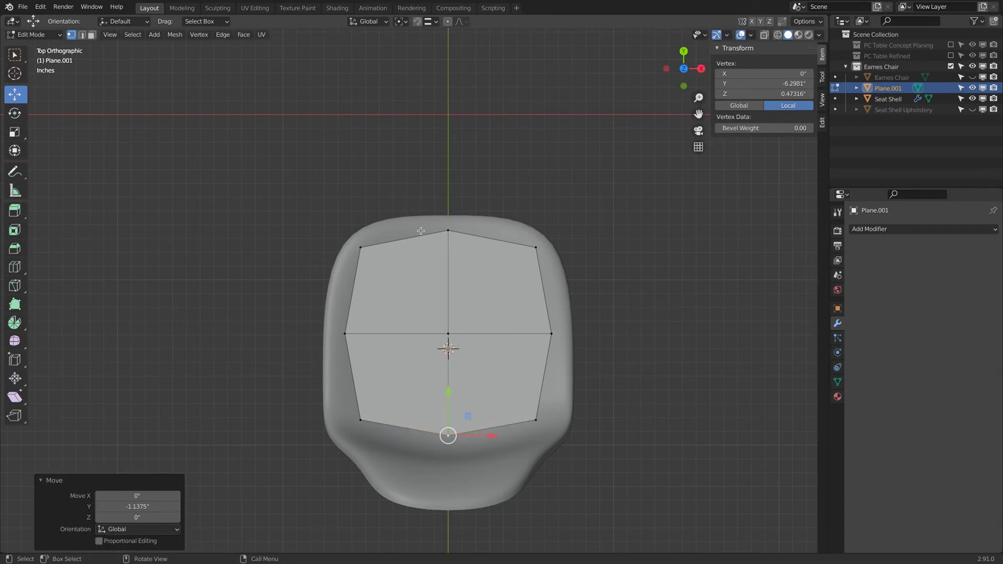
Add a Subdivision Surface modifier with viewport level 3 to the plane and check the rounded outline in Object Mode
{"action": "left_click", "coordinate": [957, 229]}
{"action": "left_click", "coordinate": [815, 413]}
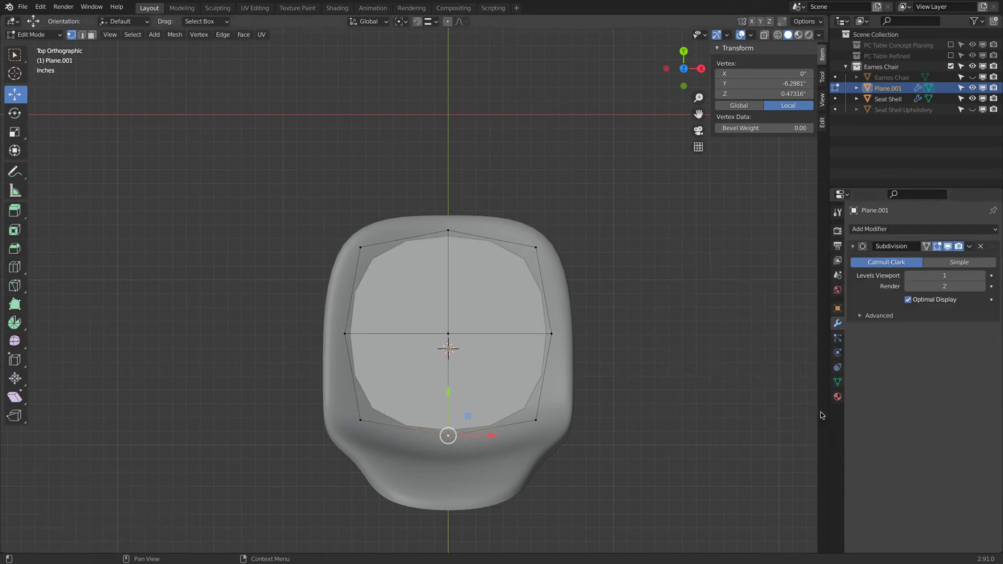
{"action": "left_click", "coordinate": [977, 276]}
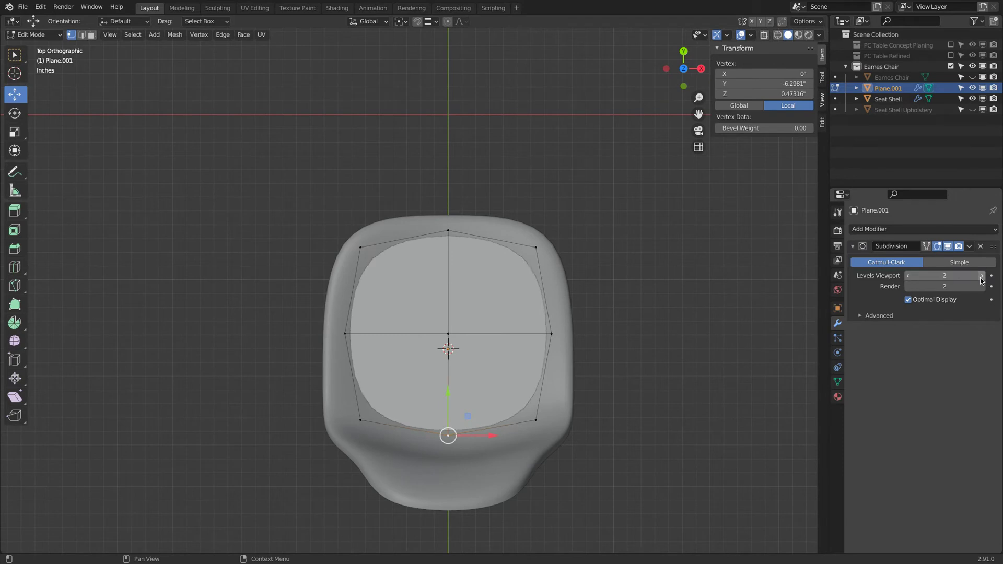
{"action": "left_click", "coordinate": [978, 276]}
{"action": "key", "text": "Tab"}
{"action": "middle_click_drag", "start_coordinate": [665, 298], "coordinate": [548, 250]}
{"action": "key", "text": "KP_7"}
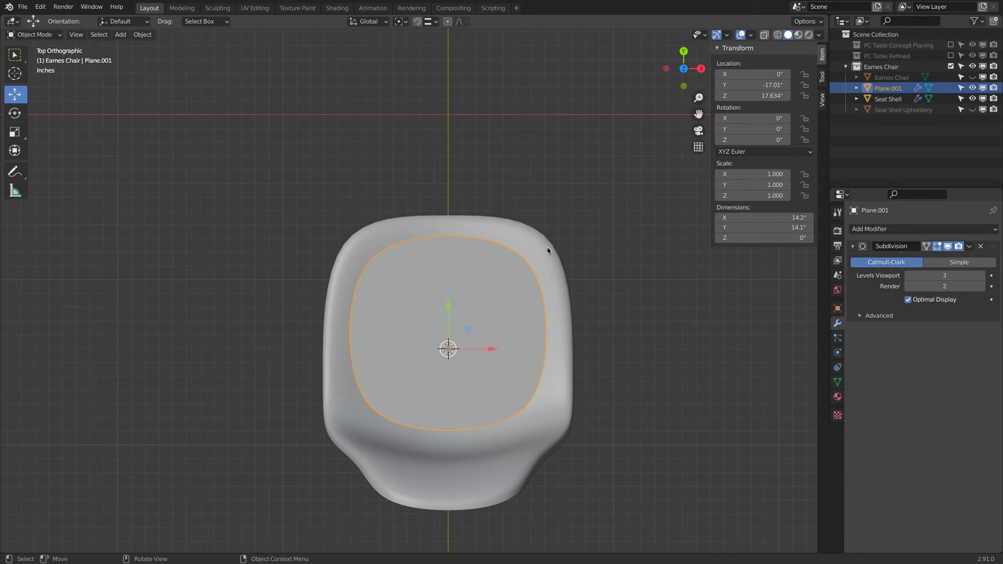
Select all of the plane's vertices in Edit Mode and raise them about 3.64" along Z, clear of the seat
{"action": "key", "text": "Tab"}
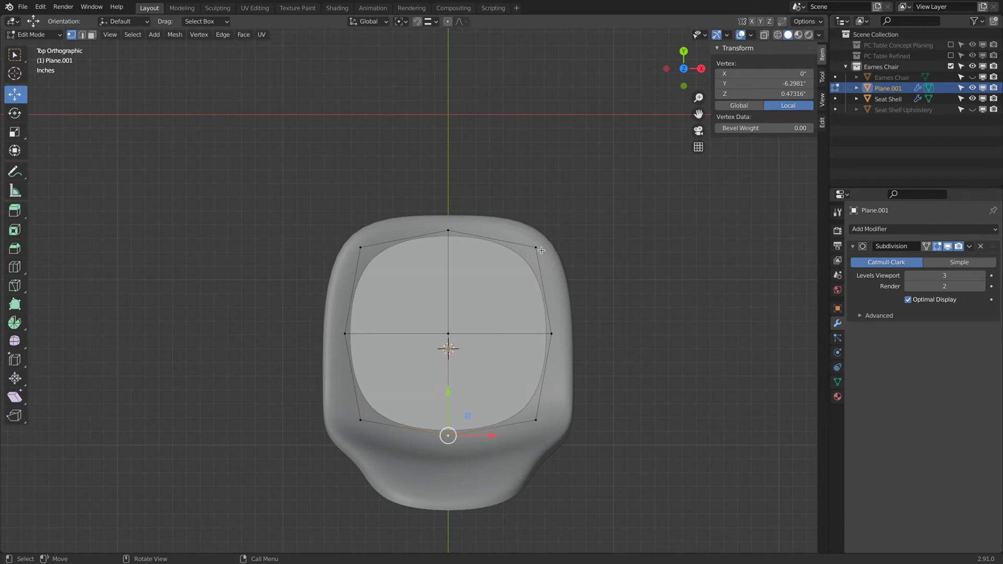
{"action": "middle_click_drag", "start_coordinate": [713, 297], "coordinate": [578, 181]}
{"action": "middle_click_drag", "start_coordinate": [487, 298], "coordinate": [378, 333]}
{"action": "key", "text": "a"}
{"action": "left_click_drag", "start_coordinate": [370, 368], "coordinate": [368, 321]}
{"action": "middle_click_drag", "start_coordinate": [369, 322], "coordinate": [376, 276]}
{"action": "key", "text": "KP_7"}
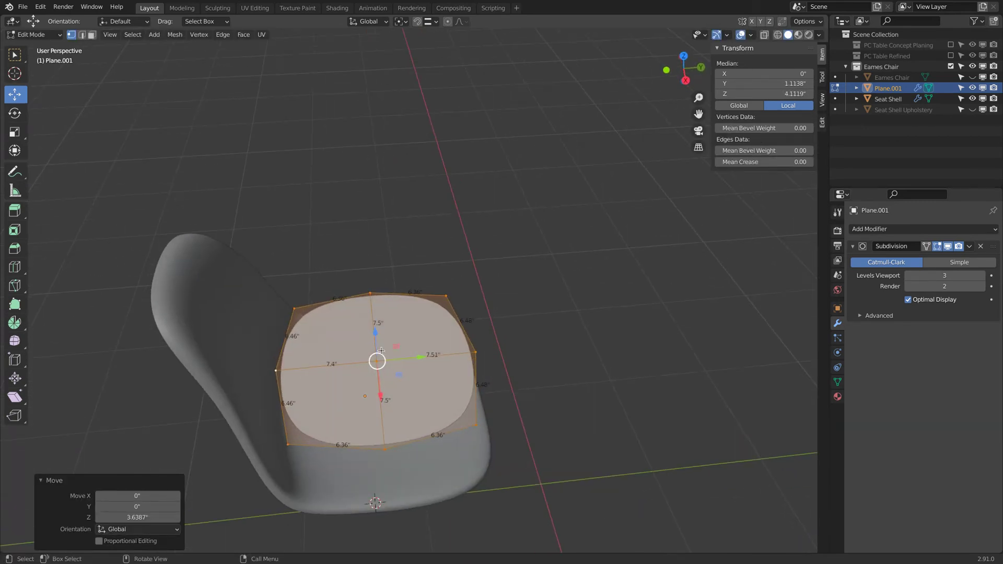
Set snapping to Face and, from the top view, snap all the plane's vertices along Z down onto the seat shell
{"action": "left_click", "coordinate": [432, 22]}
{"action": "left_click", "coordinate": [411, 88]}
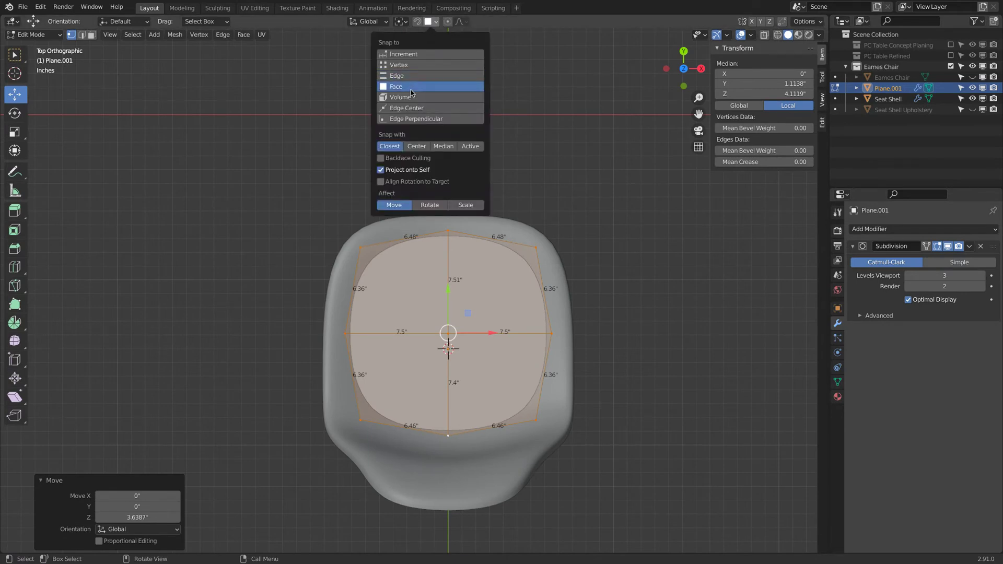
{"action": "left_click", "coordinate": [430, 23]}
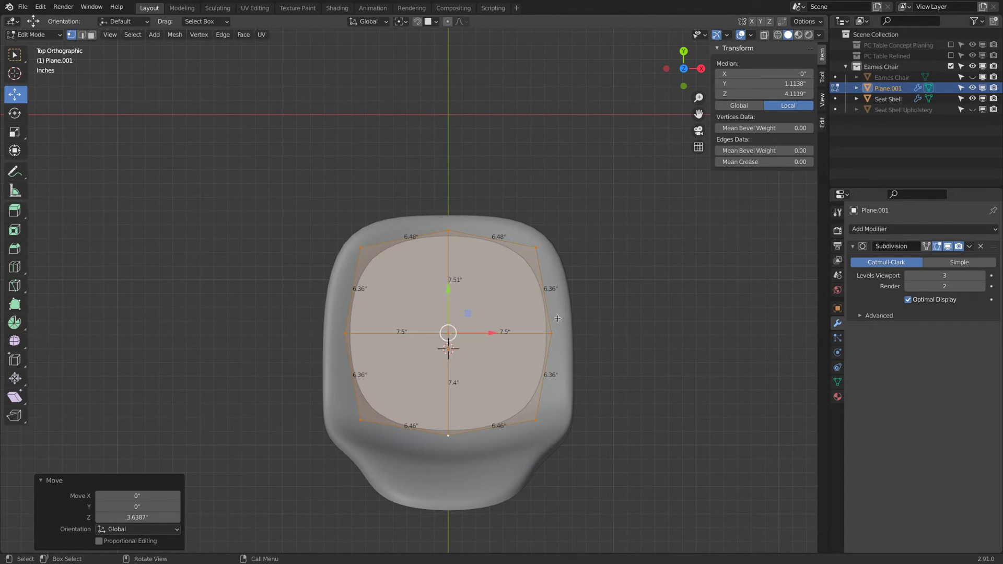
{"action": "key", "text": "g"}
{"action": "key", "text": "z"}
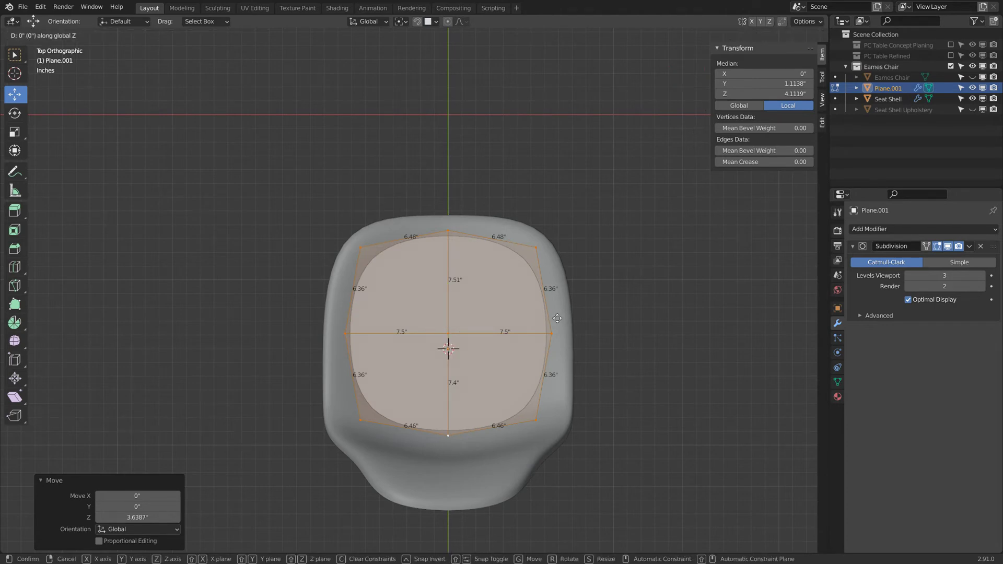
{"action": "key", "text": "ctrl"}
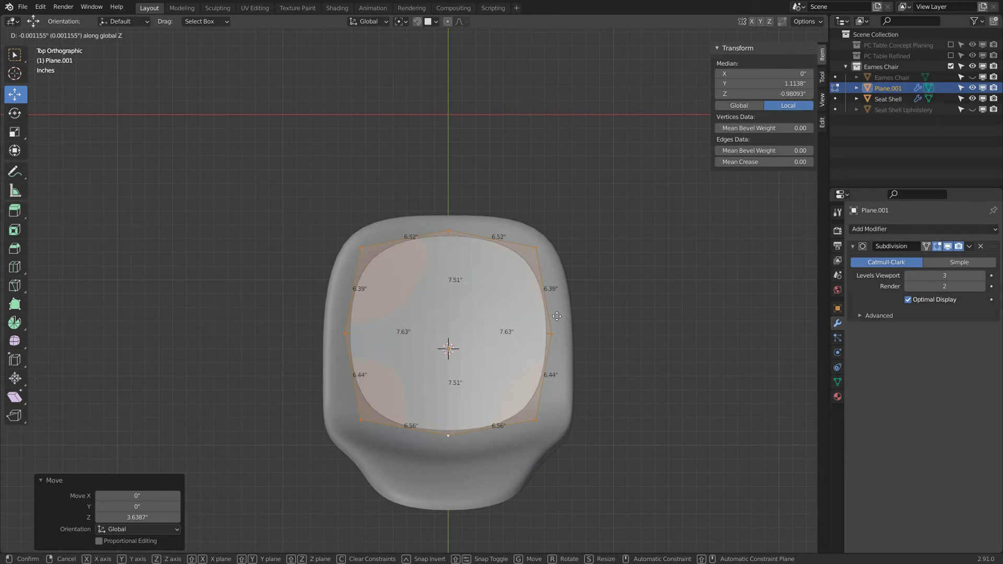
{"action": "left_click", "coordinate": [557, 316]}
{"action": "middle_click_drag", "start_coordinate": [557, 316], "coordinate": [573, 251]}
{"action": "key", "text": "Tab"}
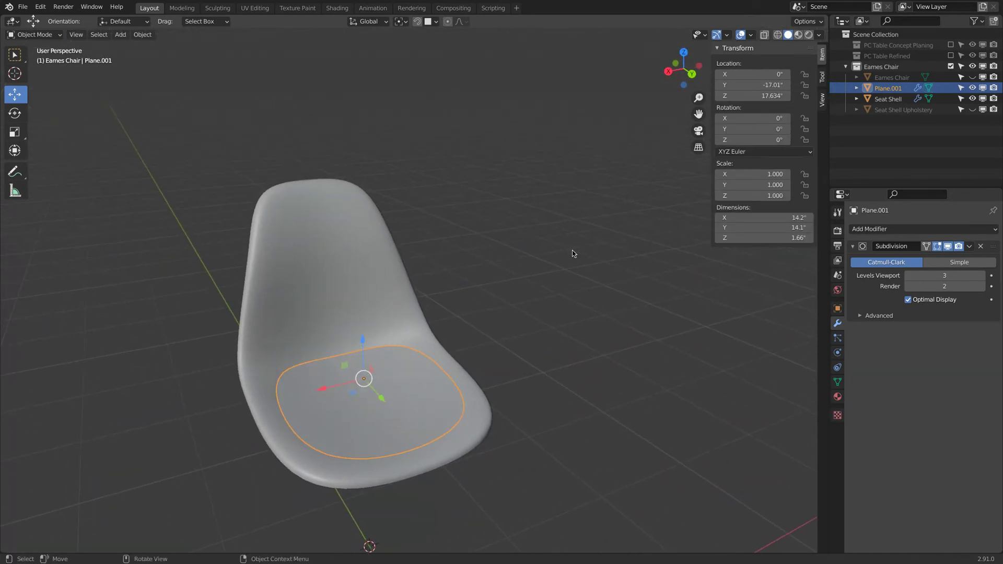
Extrude the seat-hugging plane about 1.4" upward along Z to form a cushion
{"action": "middle_click_drag", "start_coordinate": [456, 315], "coordinate": [442, 226]}
{"action": "key", "text": "Tab"}
{"action": "scroll", "coordinate": [455, 261], "scroll_direction": "up", "scroll_amount": 2}
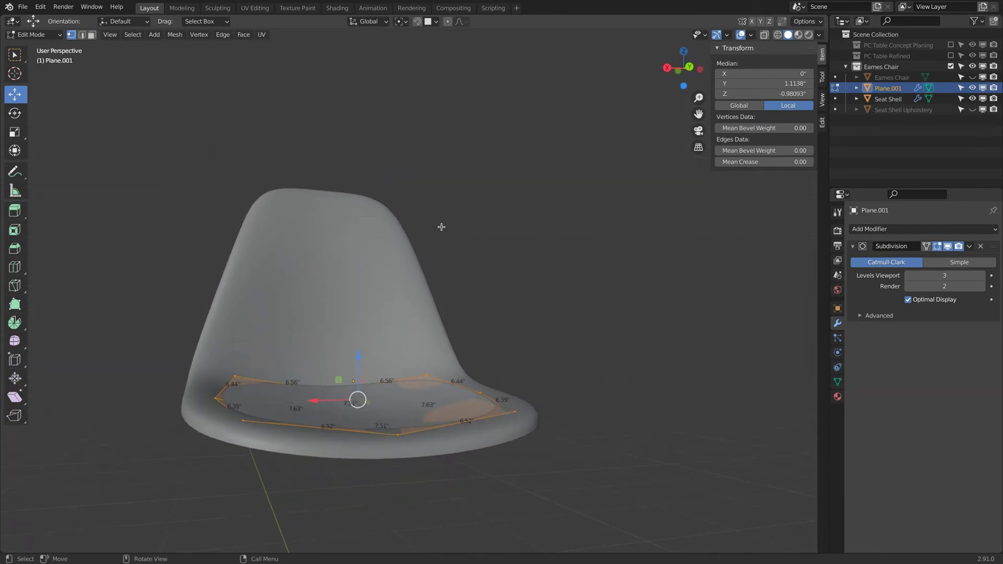
{"action": "key", "text": "e"}
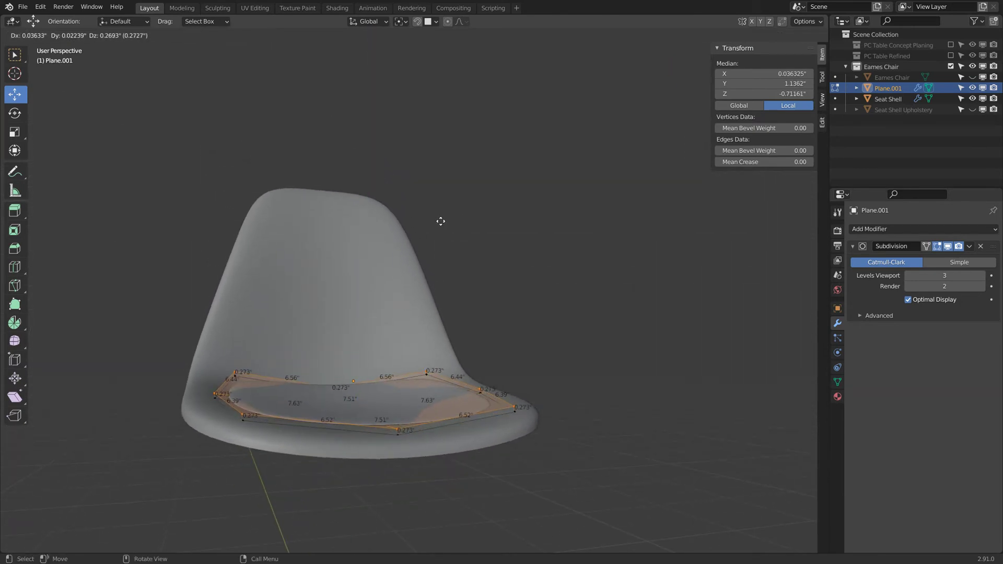
{"action": "key", "text": "z"}
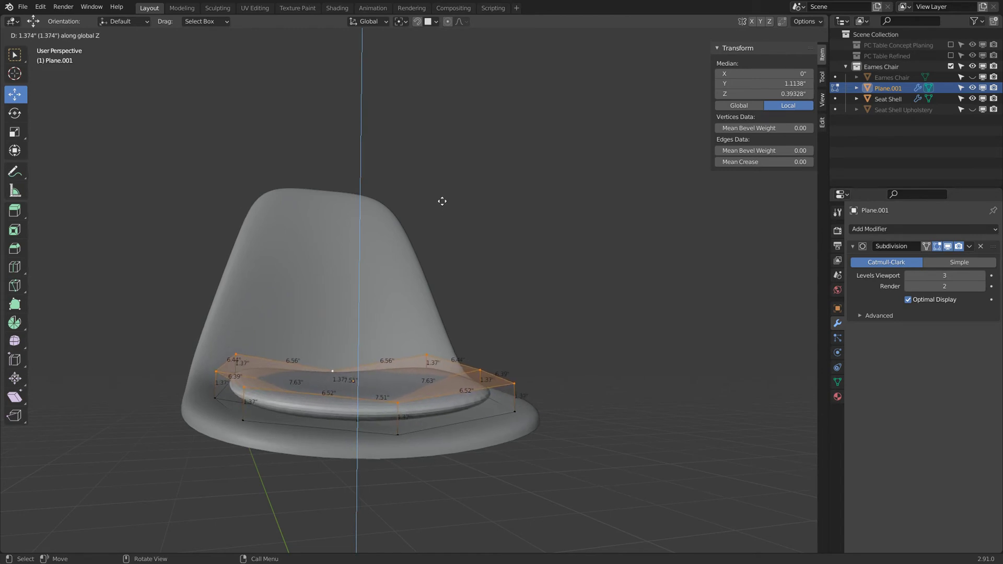
{"action": "left_click", "coordinate": [442, 201]}
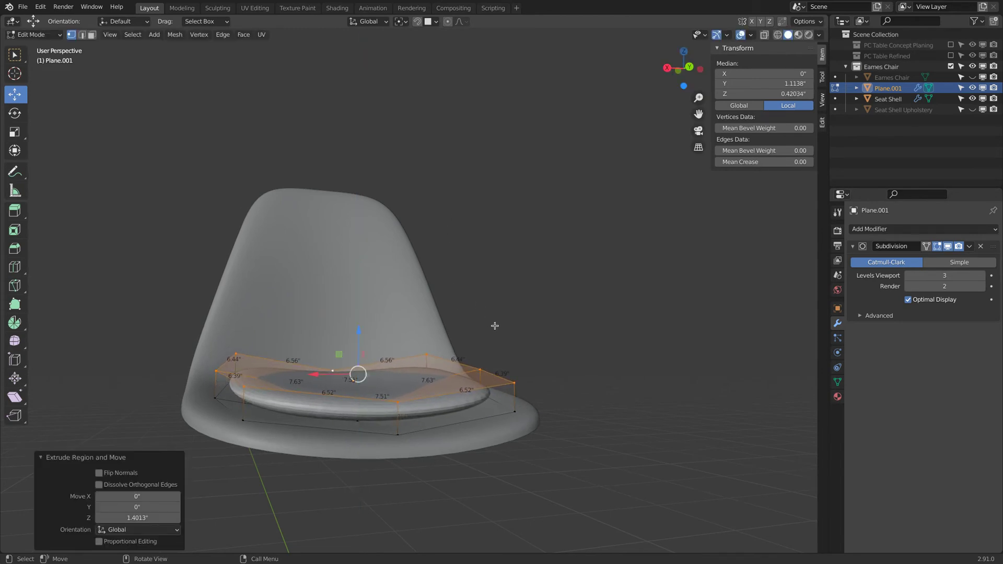
Add a loop cut around the cushion's sides, slid by a factor of about 0.86 toward the lower edge
{"action": "key", "text": "ctrl+r"}
{"action": "left_click", "coordinate": [522, 393]}
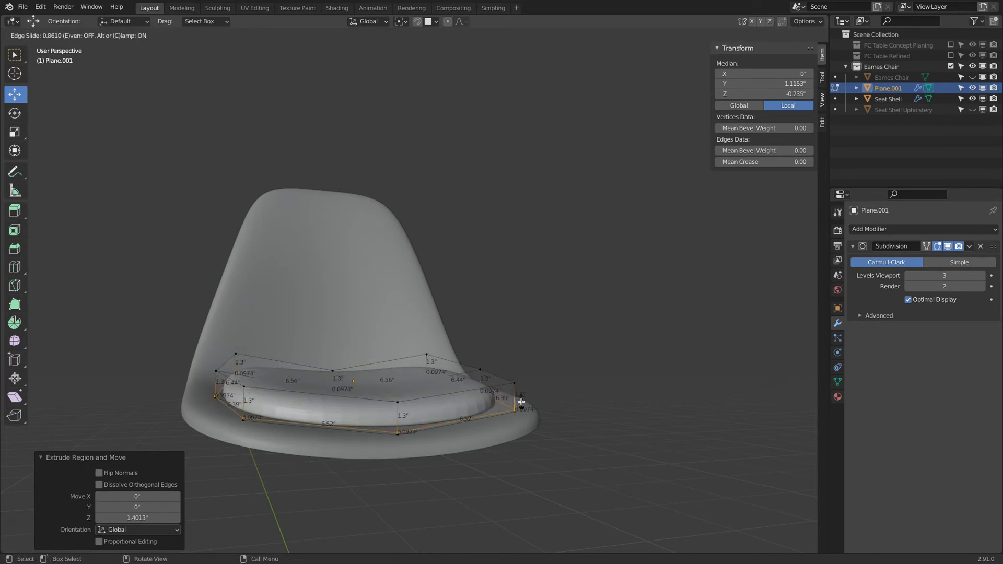
{"action": "left_click", "coordinate": [521, 402]}
{"action": "key", "text": "Tab"}
{"action": "middle_click_drag", "start_coordinate": [433, 411], "coordinate": [339, 414]}
{"action": "key", "text": "KP_7"}
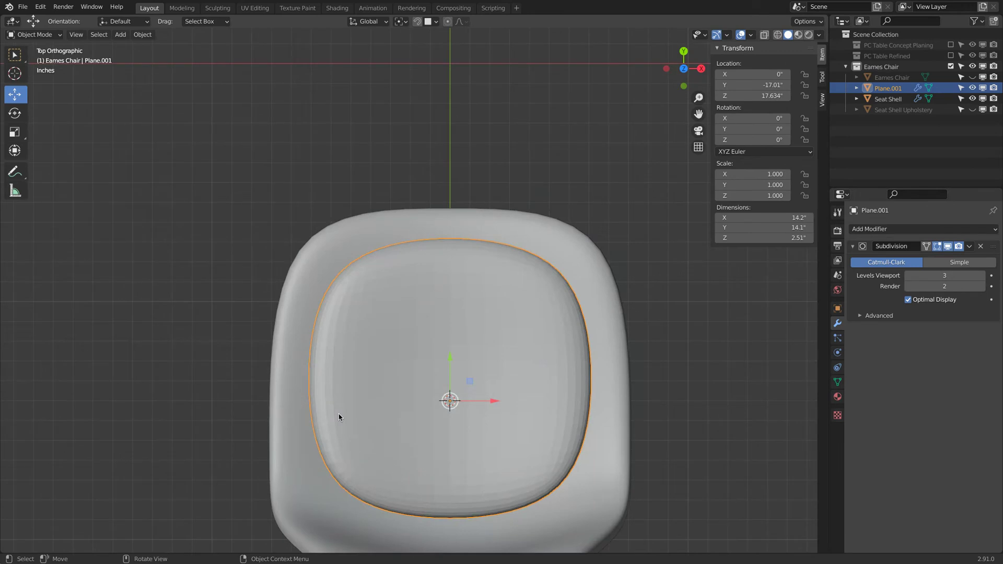
{"action": "key", "text": "Tab"}
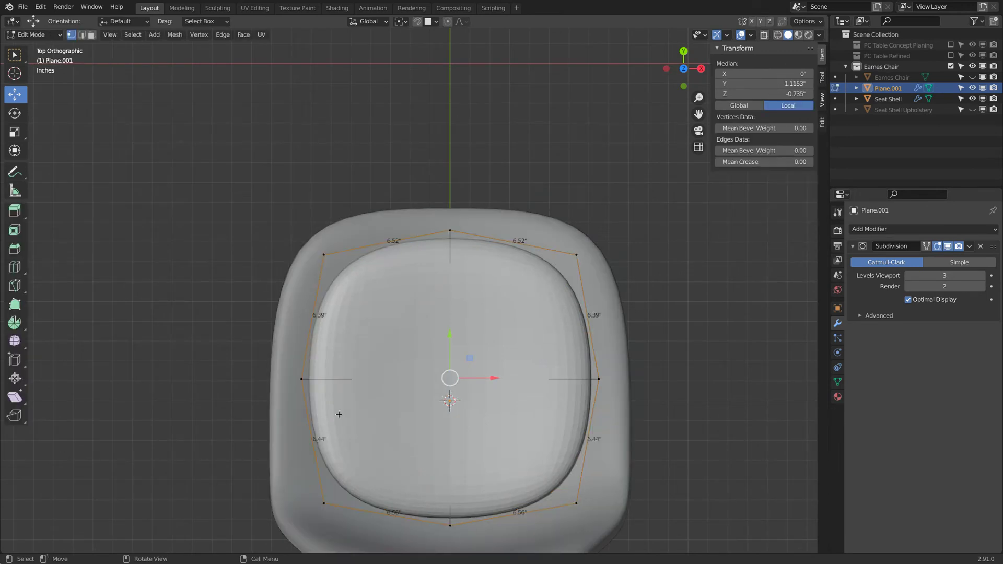
In Object Mode, lower the cushion about 0.24" along Z into the seat shell, then raise it slightly to fine-tune its fit
{"action": "key", "text": "Tab"}
{"action": "key", "text": "KP_1"}
{"action": "key", "text": "KP_3"}
{"action": "middle_click_drag", "start_coordinate": [438, 433], "coordinate": [346, 349]}
{"action": "left_click_drag", "start_coordinate": [326, 341], "coordinate": [326, 347]}
{"action": "middle_click_drag", "start_coordinate": [326, 348], "coordinate": [336, 361]}
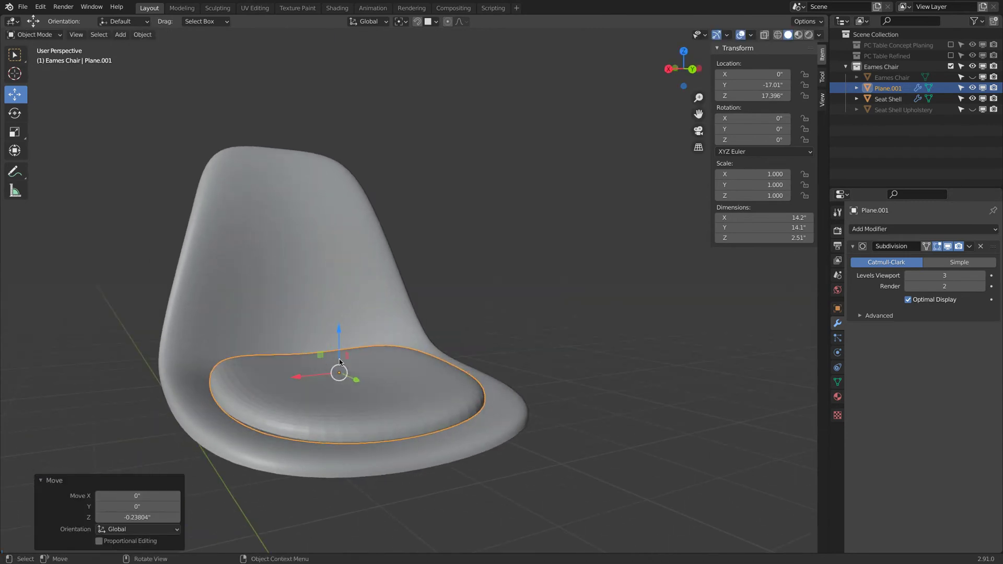
{"action": "left_click_drag", "start_coordinate": [337, 344], "coordinate": [341, 331]}
{"action": "middle_click_drag", "start_coordinate": [341, 331], "coordinate": [317, 350]}
Display the cushion's Subdivision modifier on the editing cage in Edit Mode
{"action": "key", "text": "Tab"}
{"action": "left_click", "coordinate": [927, 247]}
{"action": "middle_click_drag", "start_coordinate": [460, 324], "coordinate": [538, 357]}
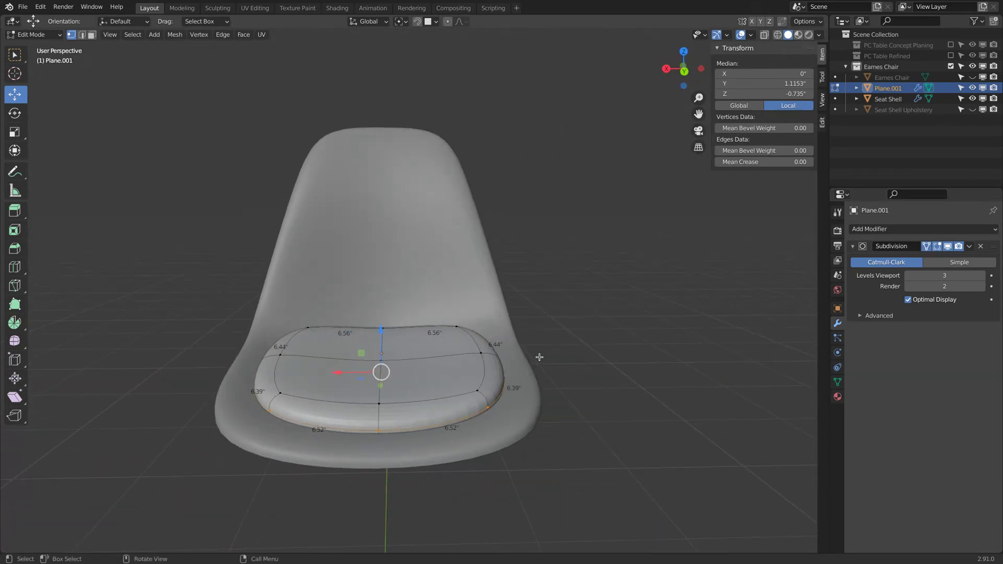
From the top view in see-through display, delete the vertices of the cushion's half on the positive X side
{"action": "key", "text": "KP_7"}
{"action": "scroll", "coordinate": [542, 357], "scroll_direction": "down", "scroll_amount": 2}
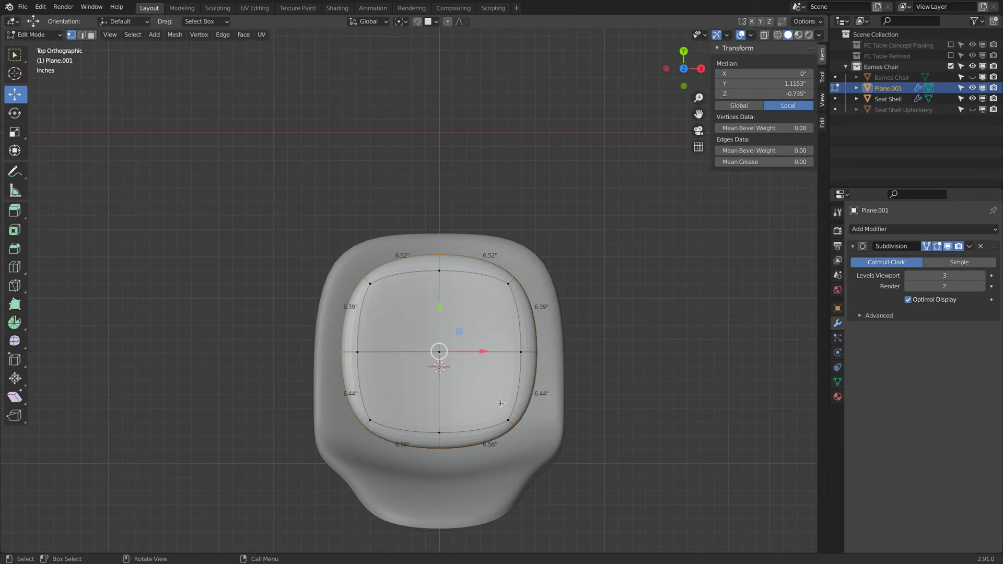
{"action": "key", "text": "alt+z"}
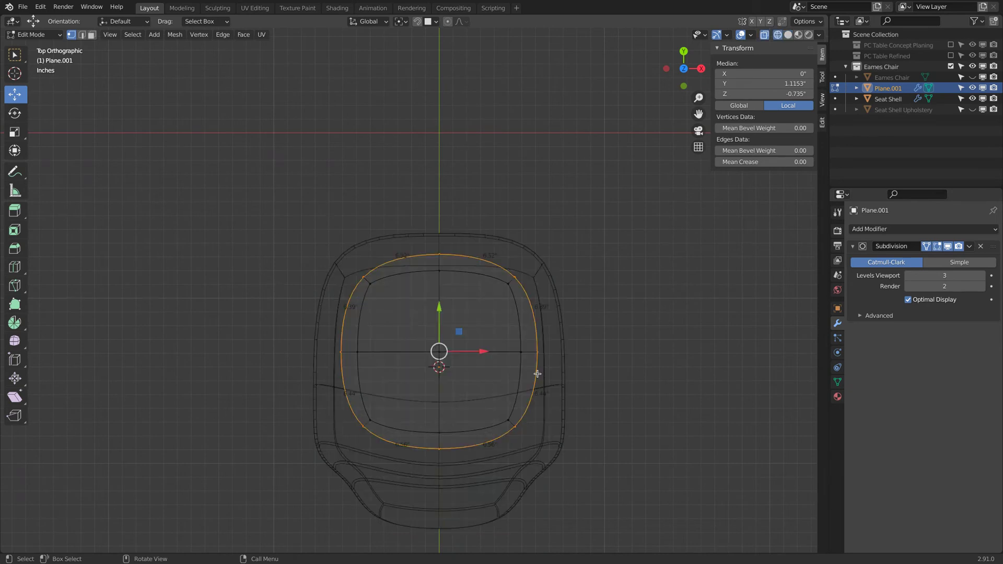
{"action": "key", "text": "a"}
{"action": "key", "text": "a"}
{"action": "key", "text": "b"}
{"action": "left_click_drag", "start_coordinate": [473, 193], "coordinate": [606, 502]}
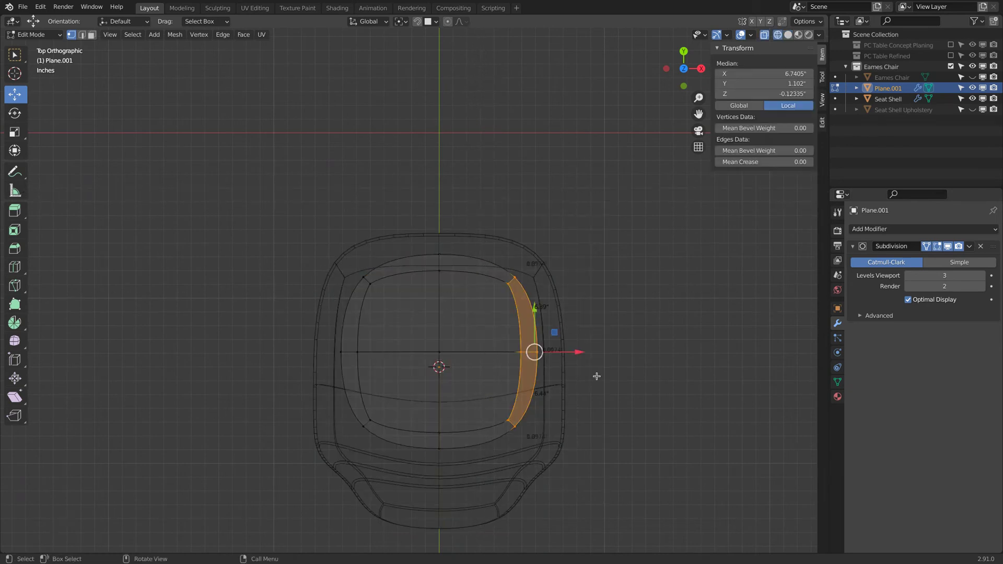
{"action": "key", "text": "x"}
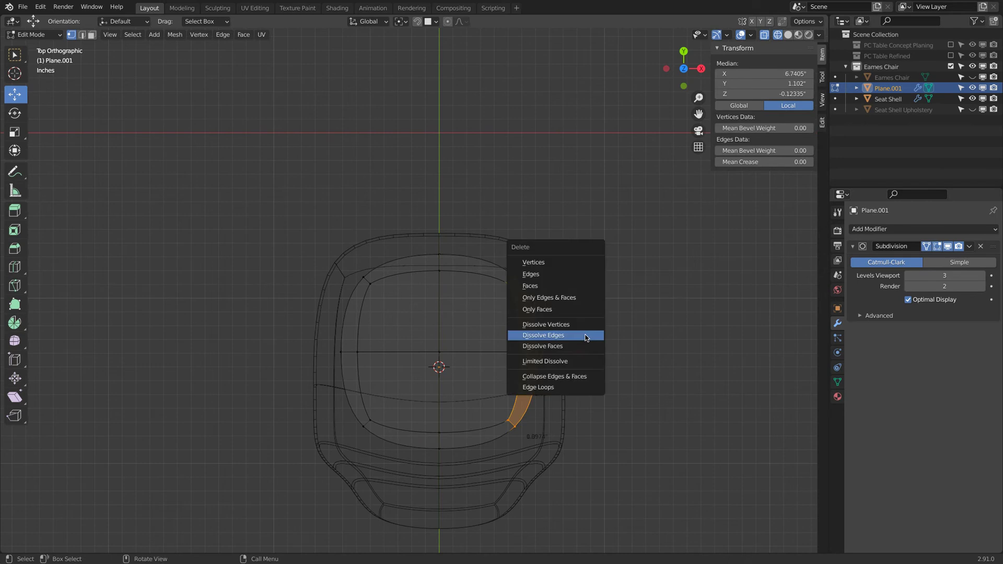
{"action": "left_click", "coordinate": [566, 262]}
Add a Mirror modifier on the X axis to the cushion, place it above Subdivision, and return to solid shading
{"action": "left_click", "coordinate": [870, 229]}
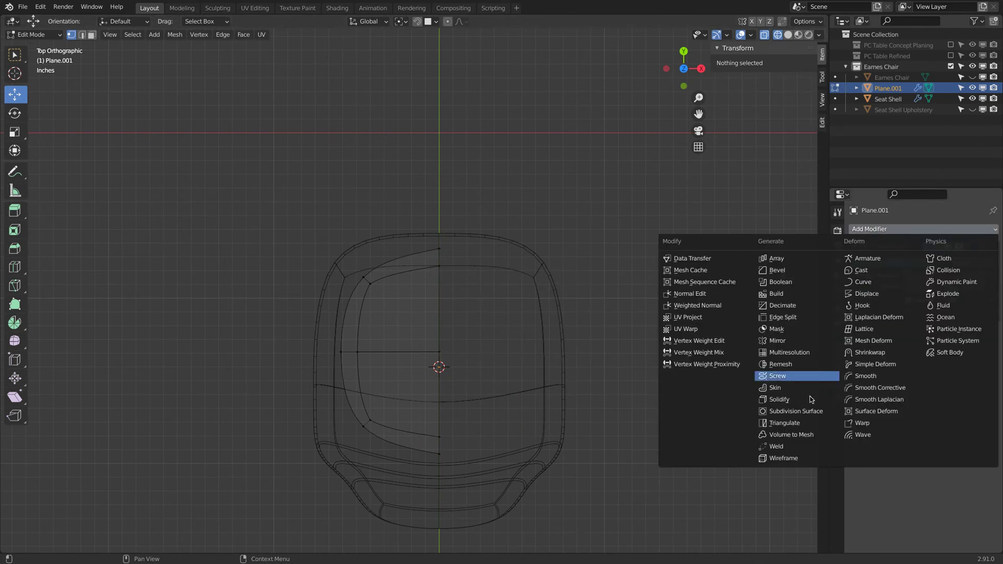
{"action": "left_click", "coordinate": [804, 341]}
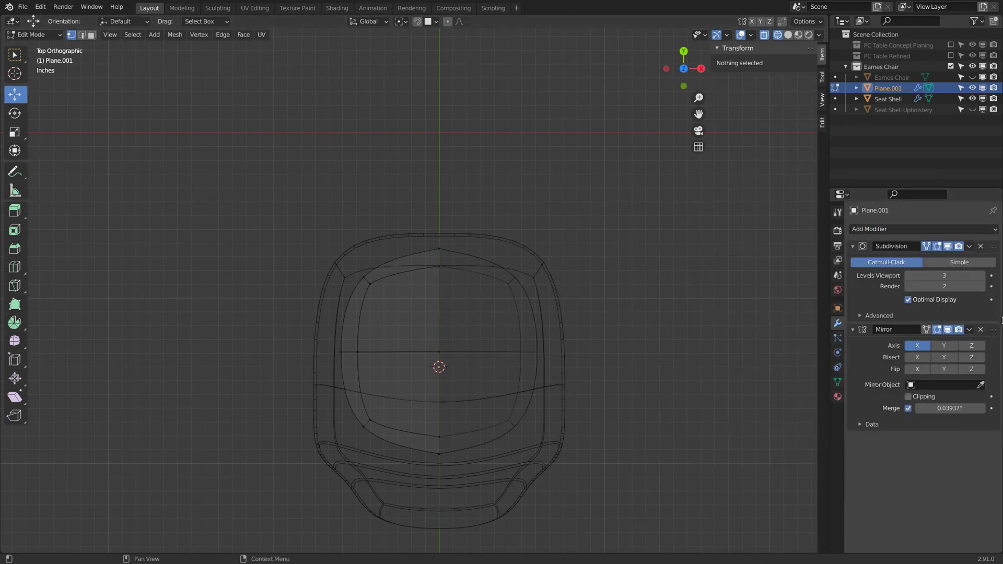
{"action": "left_click_drag", "start_coordinate": [996, 331], "coordinate": [995, 248]}
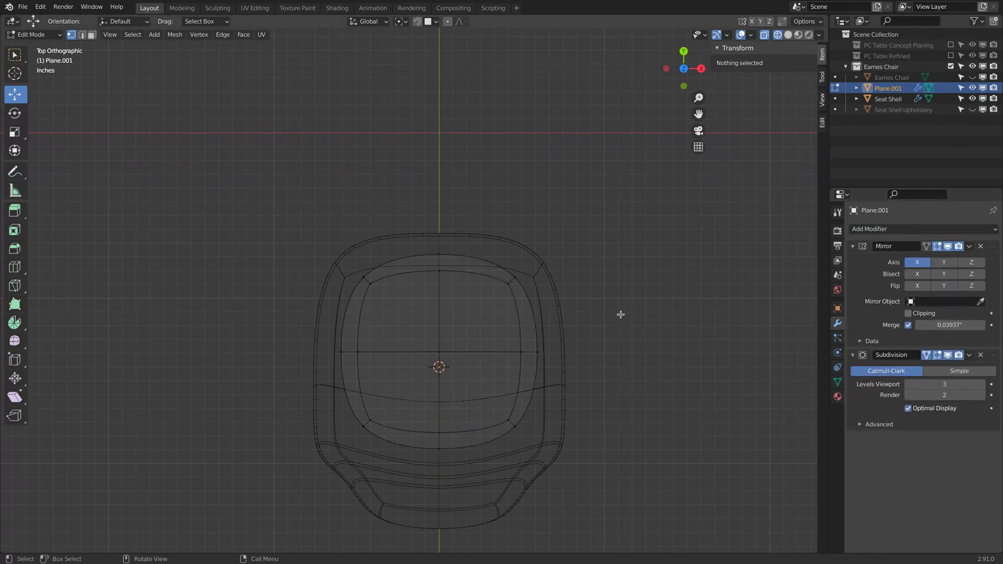
{"action": "key", "text": "shift+z"}
Select the vertices at the cushion's front centre, including the hidden lower ones, and lower them about 0.41" along Z
{"action": "middle_click_drag", "start_coordinate": [592, 311], "coordinate": [410, 370]}
{"action": "scroll", "coordinate": [368, 375], "scroll_direction": "up", "scroll_amount": 2}
{"action": "left_click", "coordinate": [346, 382]}
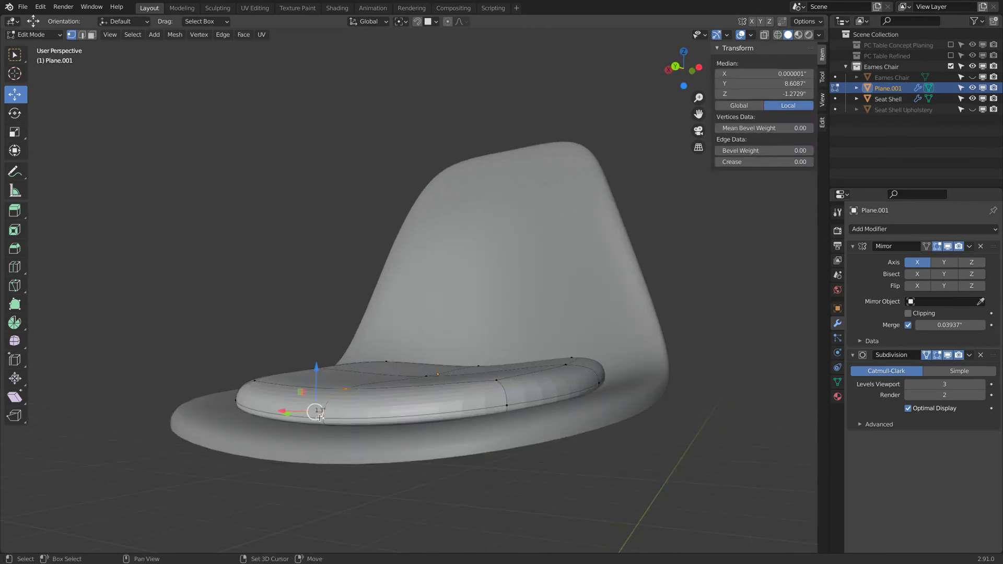
{"action": "key", "text": "alt+z"}
{"action": "left_click", "coordinate": [323, 420], "text": "shift"}
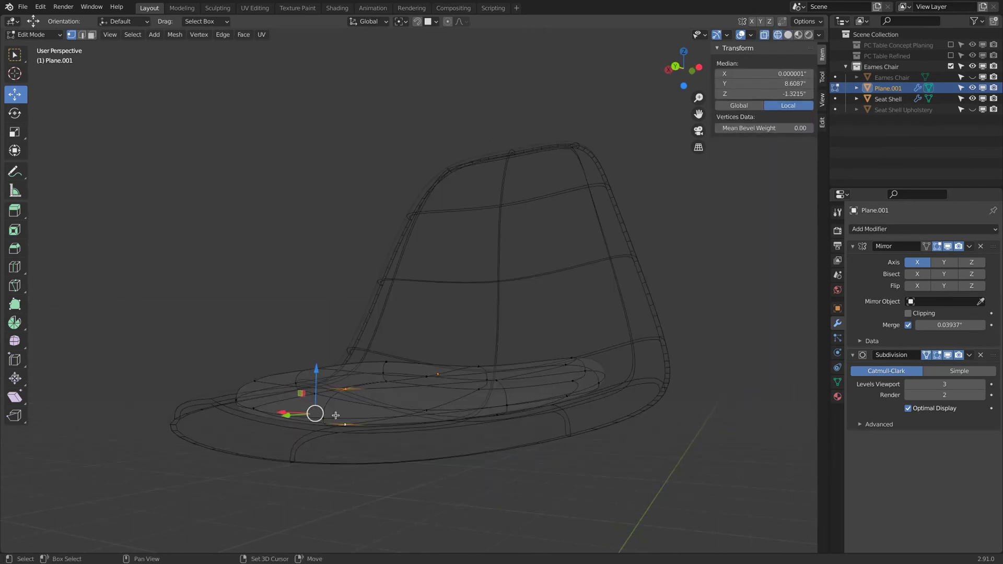
{"action": "key", "text": "alt+z"}
{"action": "left_click_drag", "start_coordinate": [321, 371], "coordinate": [319, 384]}
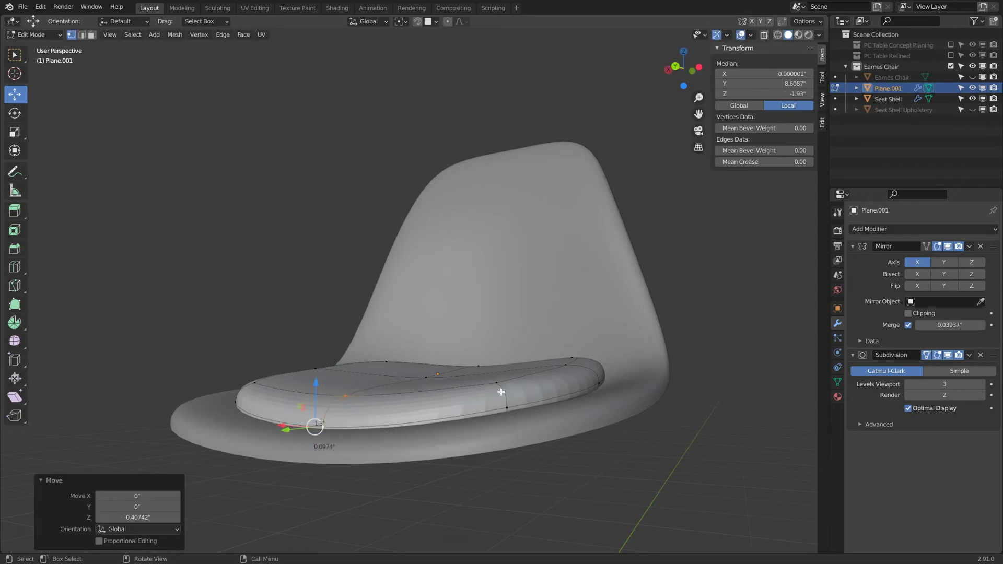
Select the upper and lower vertices of the cushion's front corner and lower them slightly along Z toward the shell
{"action": "left_click", "coordinate": [500, 401]}
{"action": "left_click", "coordinate": [342, 423], "text": "shift"}
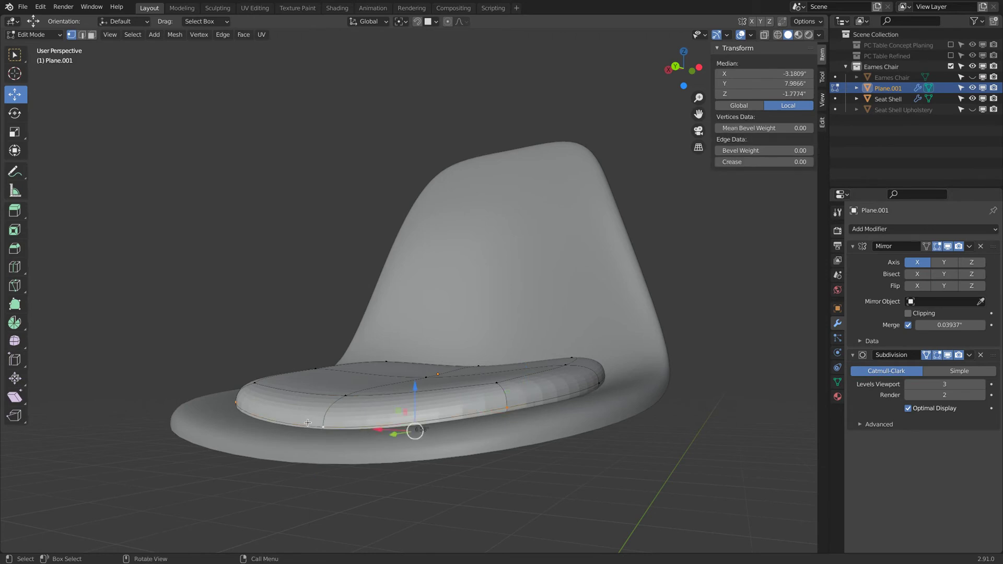
{"action": "middle_click_drag", "start_coordinate": [388, 425], "coordinate": [405, 428]}
{"action": "left_click", "coordinate": [488, 388]}
{"action": "left_click", "coordinate": [495, 414], "text": "shift"}
{"action": "key", "text": "alt+z"}
{"action": "left_click", "coordinate": [482, 429], "text": "shift"}
{"action": "key", "text": "alt+z"}
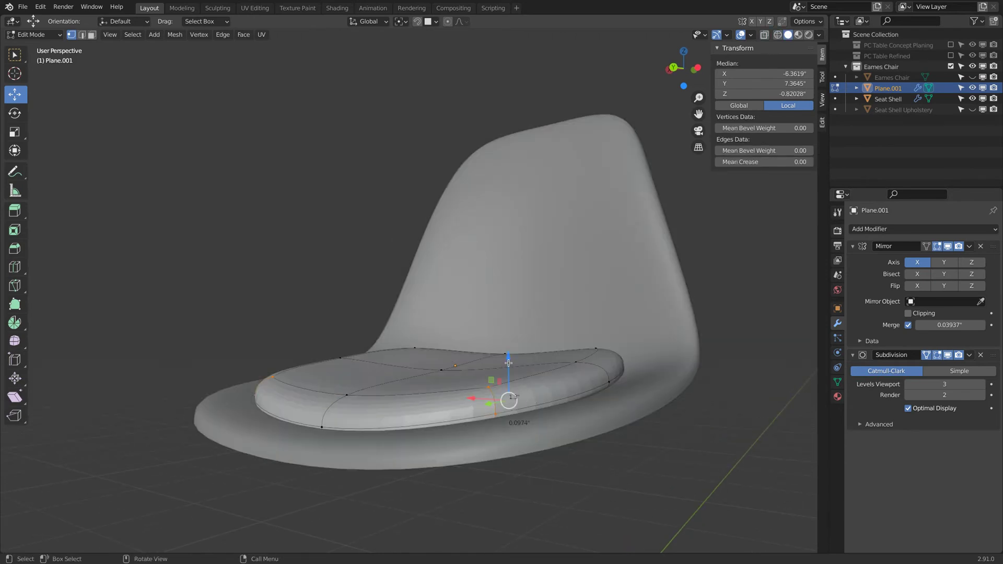
{"action": "left_click_drag", "start_coordinate": [510, 359], "coordinate": [511, 363]}
Select the upper and lower vertices at the middle of the cushion's side and lower them along Z toward the seat
{"action": "middle_click_drag", "start_coordinate": [587, 368], "coordinate": [540, 376]}
{"action": "left_click", "coordinate": [596, 376]}
{"action": "key", "text": "alt+z"}
{"action": "left_click", "coordinate": [640, 410], "text": "shift"}
{"action": "key", "text": "alt+z"}
{"action": "left_click_drag", "start_coordinate": [629, 356], "coordinate": [631, 371]}
Select the upper and lower vertices of the cushion's rear corner and lower them about 0.78" along Z
{"action": "middle_click_drag", "start_coordinate": [631, 370], "coordinate": [643, 389]}
{"action": "left_click", "coordinate": [707, 396]}
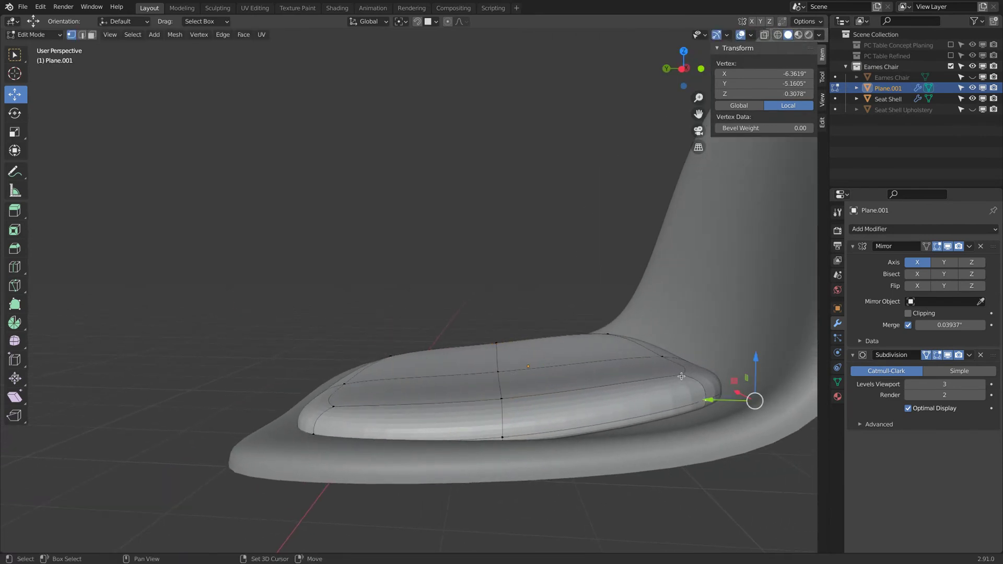
{"action": "left_click", "coordinate": [681, 375], "text": "shift"}
{"action": "key", "text": "alt+z"}
{"action": "left_click", "coordinate": [608, 333], "text": "shift"}
{"action": "key", "text": "alt+z"}
{"action": "left_click_drag", "start_coordinate": [755, 342], "coordinate": [760, 370]}
Select the cushion's rear centre vertices and set the viewport Clip Start to 13.6" to see through the backrest
{"action": "middle_click_drag", "start_coordinate": [760, 371], "coordinate": [569, 425]}
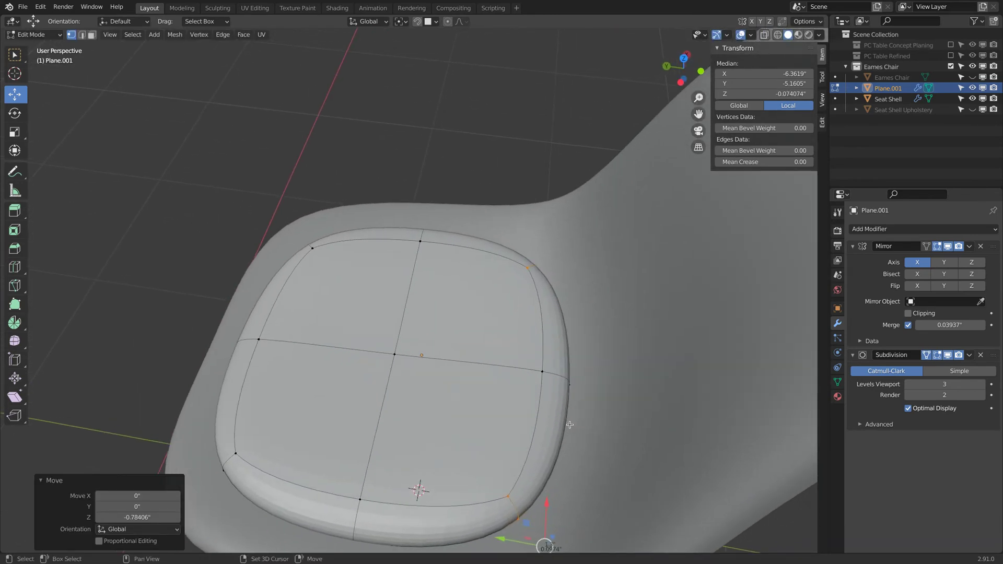
{"action": "left_click", "coordinate": [533, 373]}
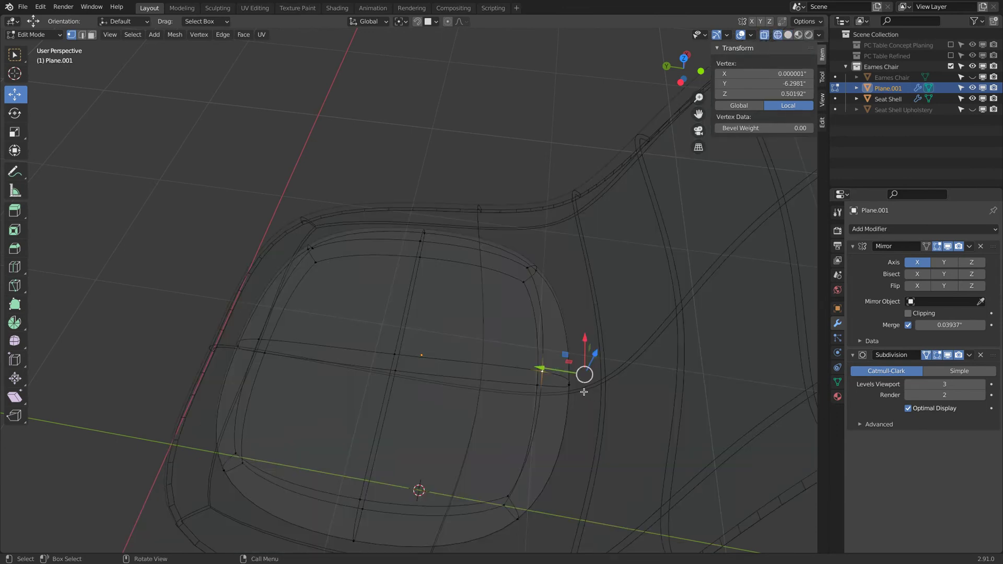
{"action": "left_click", "coordinate": [543, 391], "text": "shift"}
{"action": "key", "text": "z"}
{"action": "mouse_move", "coordinate": [647, 418]}
{"action": "middle_mouse_down"}
{"action": "mouse_move", "coordinate": [615, 378]}
{"action": "mouse_move", "coordinate": [660, 356]}
{"action": "mouse_move", "coordinate": [535, 321]}
{"action": "mouse_move", "coordinate": [575, 348]}
{"action": "middle_mouse_up"}
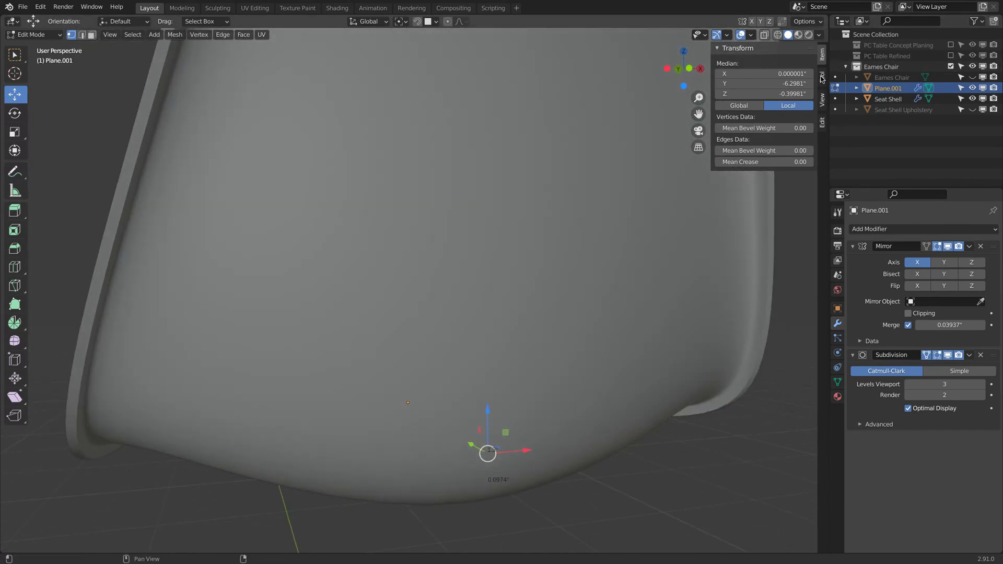
{"action": "left_click", "coordinate": [822, 78]}
{"action": "left_click", "coordinate": [823, 100]}
{"action": "left_click_drag", "start_coordinate": [785, 75], "coordinate": [791, 75]}
Lower the selected rear centre vertices of the cushion about 0.77" along Z
{"action": "middle_click_drag", "start_coordinate": [538, 225], "coordinate": [499, 156]}
{"action": "scroll", "coordinate": [620, 219], "scroll_direction": "up", "scroll_amount": 1}
{"action": "scroll", "coordinate": [601, 282], "scroll_direction": "down", "scroll_amount": 4}
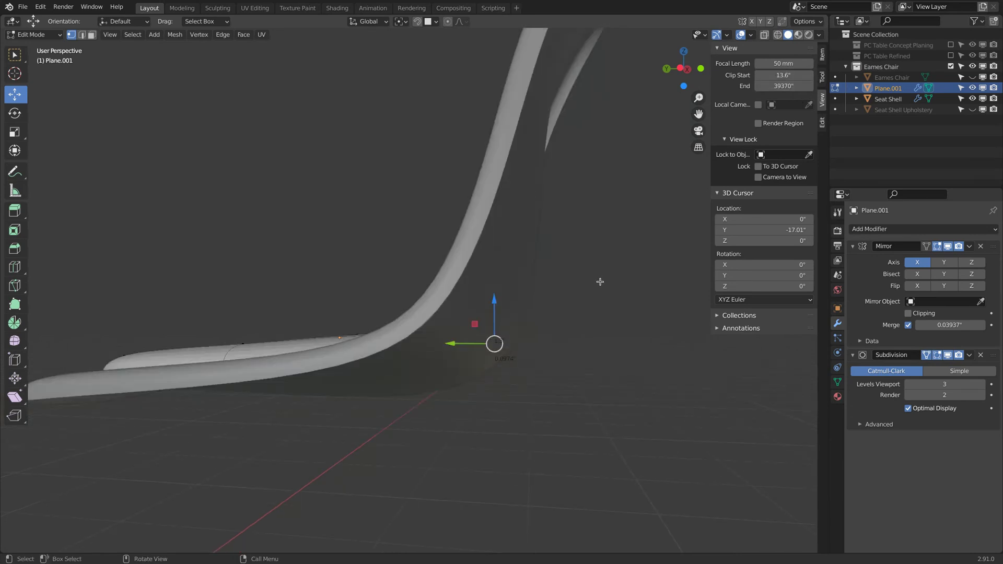
{"action": "scroll", "coordinate": [558, 280], "scroll_direction": "up", "scroll_amount": 3}
{"action": "scroll", "coordinate": [558, 280], "scroll_direction": "up", "scroll_amount": 1}
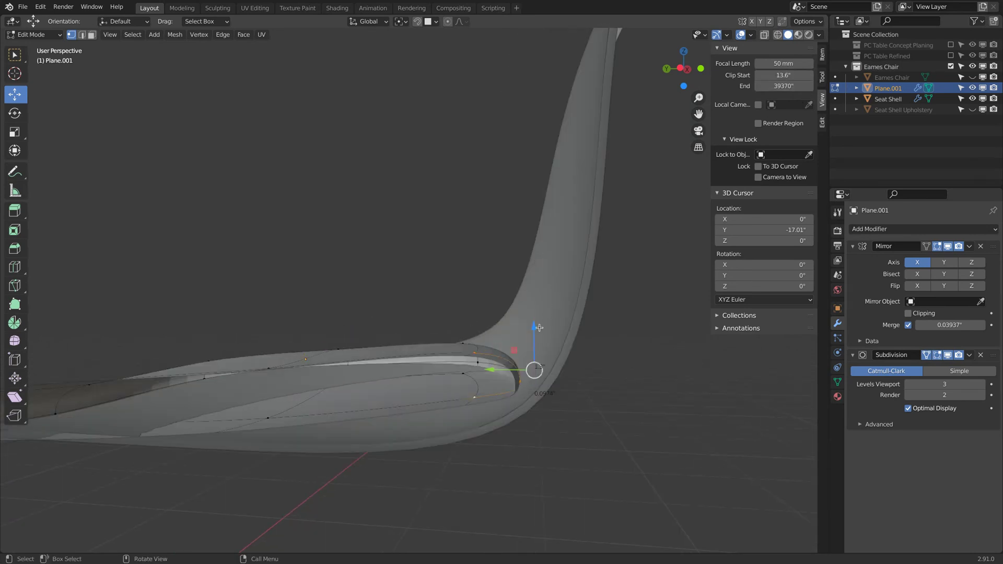
{"action": "left_click_drag", "start_coordinate": [540, 328], "coordinate": [534, 358]}
Lower the centre vertex of the cushion's underside about 0.12" along Z and set the viewport Clip Start to 0.0394"
{"action": "middle_click_drag", "start_coordinate": [441, 366], "coordinate": [479, 373]}
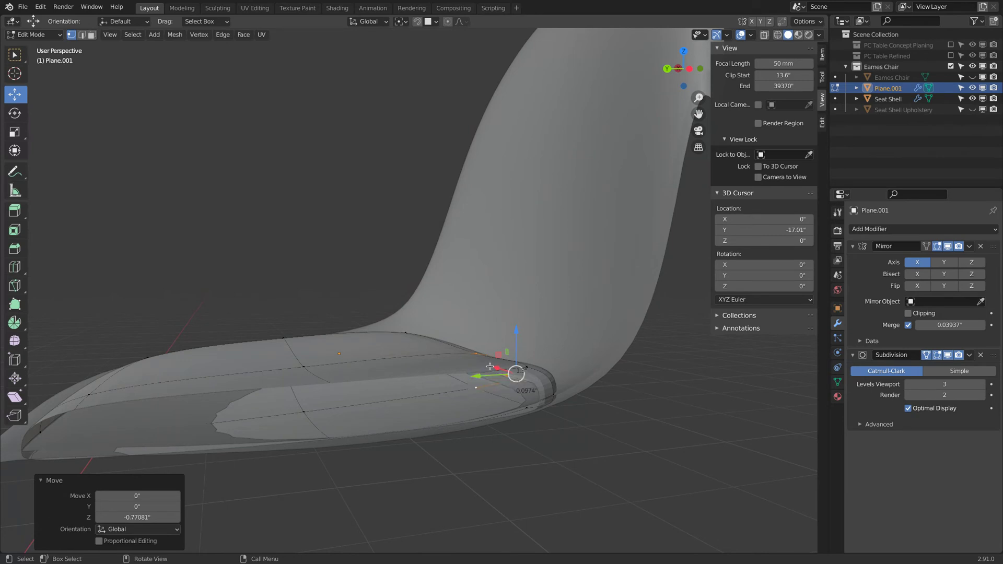
{"action": "left_click", "coordinate": [308, 416]}
{"action": "mouse_move", "coordinate": [304, 383]}
{"action": "left_mouse_down"}
{"action": "mouse_move", "coordinate": [307, 392]}
{"action": "mouse_move", "coordinate": [306, 380]}
{"action": "left_mouse_up"}
{"action": "middle_click_drag", "start_coordinate": [307, 383], "coordinate": [377, 355]}
{"action": "scroll", "coordinate": [377, 355], "scroll_direction": "down", "scroll_amount": 3}
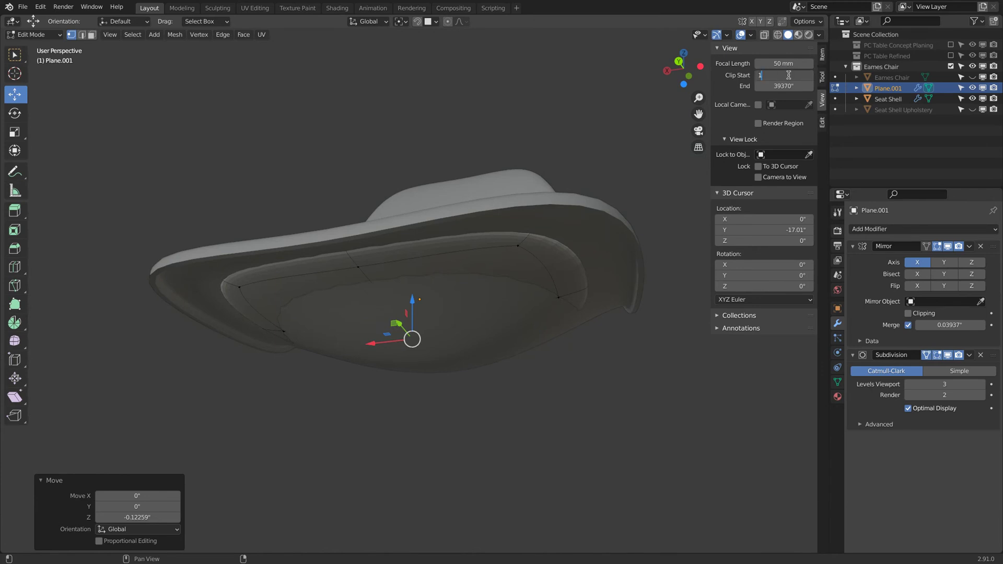
Select the upper and lower vertices along the cushion's front and side edges and raise them about 0.07" along Z
{"action": "middle_click_drag", "start_coordinate": [653, 217], "coordinate": [219, 256]}
{"action": "left_click", "coordinate": [278, 203]}
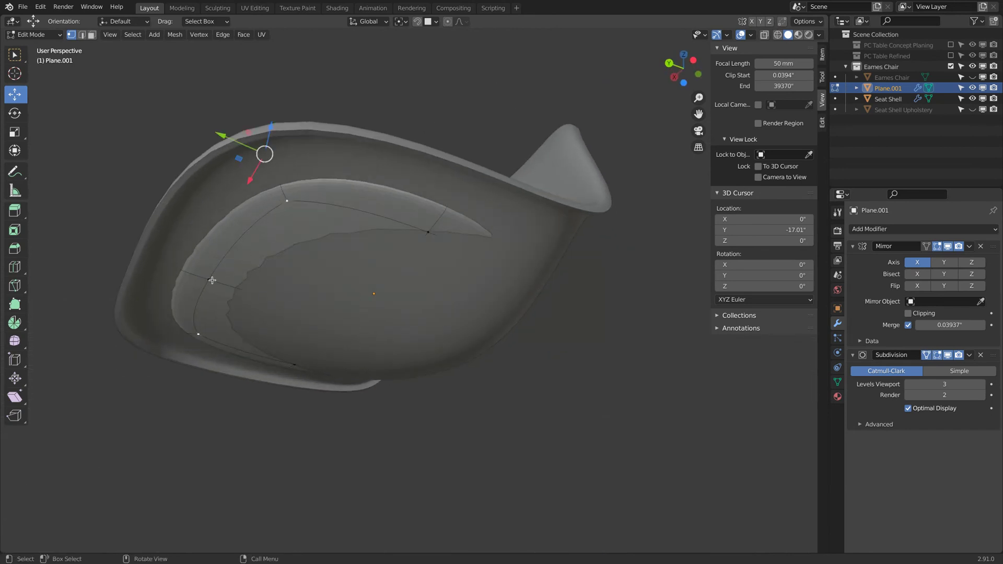
{"action": "left_click", "coordinate": [211, 278], "text": "shift"}
{"action": "left_click", "coordinate": [431, 235], "text": "shift"}
{"action": "middle_click_drag", "start_coordinate": [435, 233], "coordinate": [442, 271]}
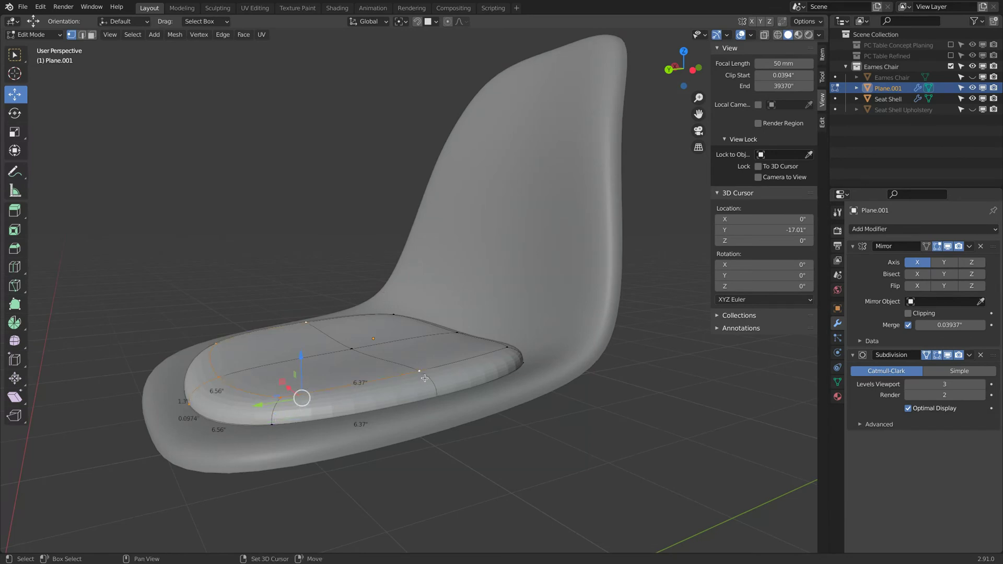
{"action": "key", "text": "z"}
{"action": "mouse_move", "coordinate": [291, 419]}
{"action": "middle_mouse_down"}
{"action": "mouse_move", "coordinate": [307, 412]}
{"action": "mouse_move", "coordinate": [317, 378]}
{"action": "mouse_move", "coordinate": [342, 369]}
{"action": "middle_mouse_up"}
{"action": "key", "text": "z"}
{"action": "key", "text": "z"}
{"action": "left_click", "coordinate": [449, 369]}
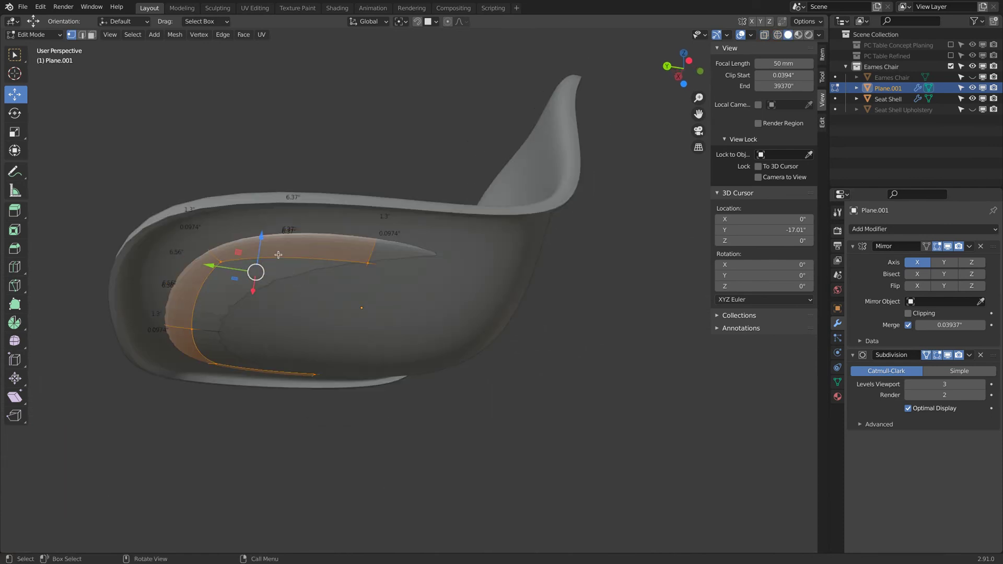
{"action": "left_click_drag", "start_coordinate": [261, 236], "coordinate": [264, 234]}
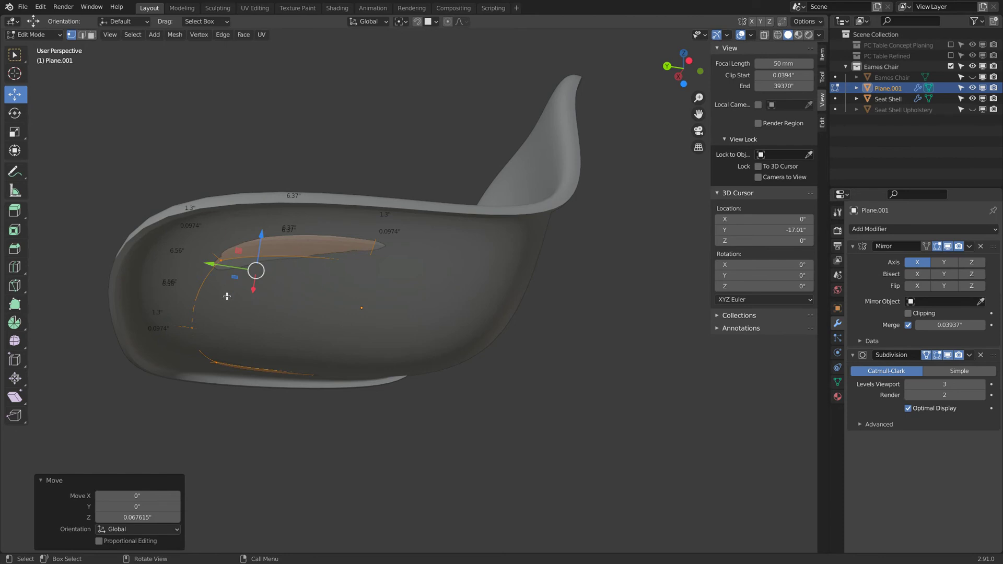
Deselect the front centre vertices and raise the remaining front corner and side vertices about 0.04" along Z
{"action": "key", "text": "shift+z"}
{"action": "key", "text": "b"}
{"action": "middle_click_drag", "start_coordinate": [142, 286], "coordinate": [251, 335]}
{"action": "key", "text": "shift+z"}
{"action": "left_click_drag", "start_coordinate": [288, 179], "coordinate": [289, 171]}
{"action": "middle_click_drag", "start_coordinate": [289, 172], "coordinate": [366, 292]}
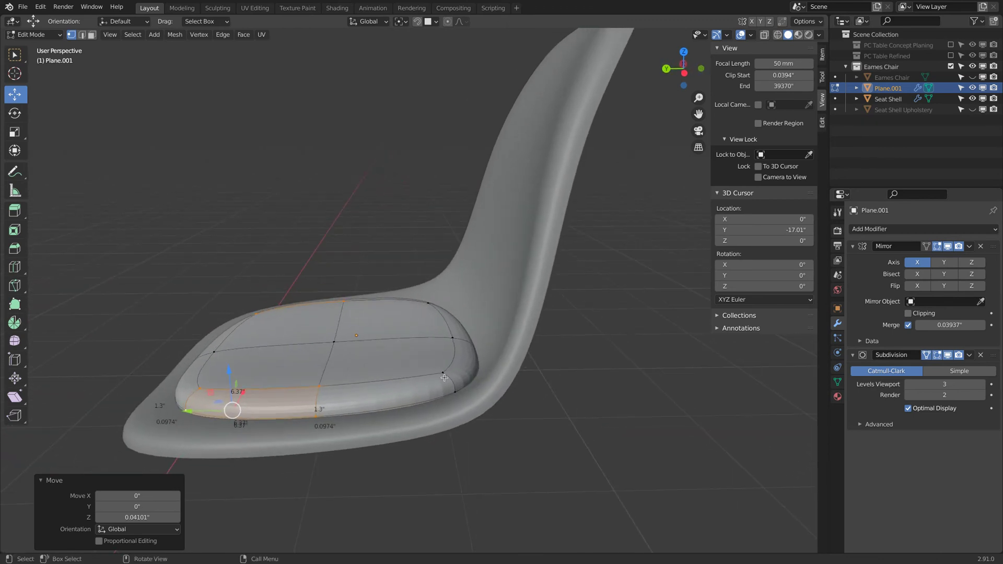
Select the cushion's rear corner vertices and raise them slightly along Z so the underside follows the shell
{"action": "left_click", "coordinate": [444, 372]}
{"action": "middle_click_drag", "start_coordinate": [457, 386], "coordinate": [396, 264]}
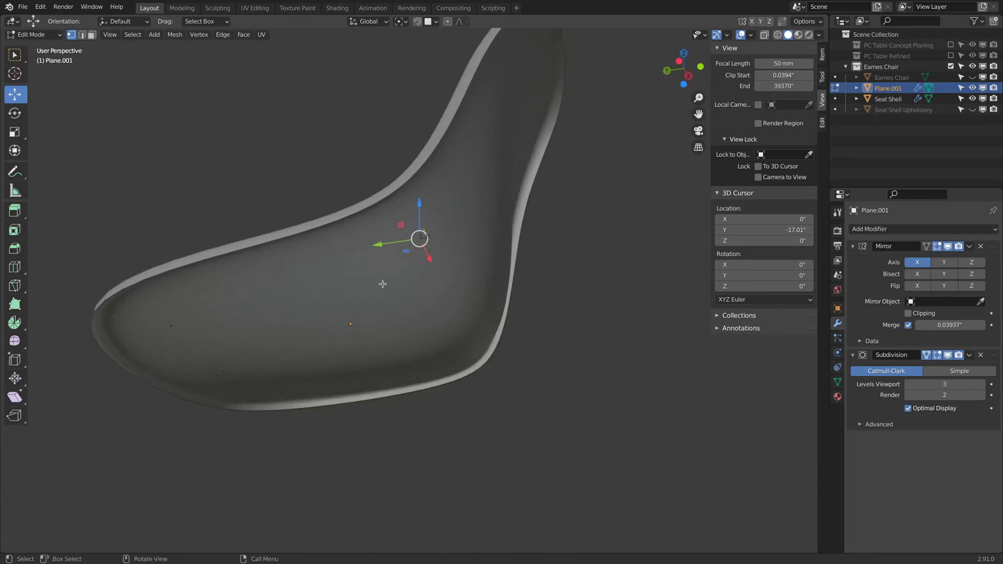
{"action": "key", "text": "shift+z"}
{"action": "key", "text": "shift+z"}
{"action": "mouse_move", "coordinate": [441, 299]}
{"action": "middle_mouse_down"}
{"action": "mouse_move", "coordinate": [450, 295]}
{"action": "mouse_move", "coordinate": [510, 349]}
{"action": "mouse_move", "coordinate": [524, 321]}
{"action": "middle_mouse_up"}
{"action": "left_click_drag", "start_coordinate": [532, 316], "coordinate": [532, 311]}
Return to Object Mode, apply Shade Smooth to the cushion and check its fit in the seat
{"action": "middle_click_drag", "start_coordinate": [532, 312], "coordinate": [455, 315]}
{"action": "key", "text": "Tab"}
{"action": "scroll", "coordinate": [455, 315], "scroll_direction": "down", "scroll_amount": 4}
{"action": "key", "text": "a"}
{"action": "key", "text": "a"}
{"action": "middle_click_drag", "start_coordinate": [329, 208], "coordinate": [409, 314]}
{"action": "left_click", "coordinate": [410, 312]}
{"action": "right_click", "coordinate": [410, 312]}
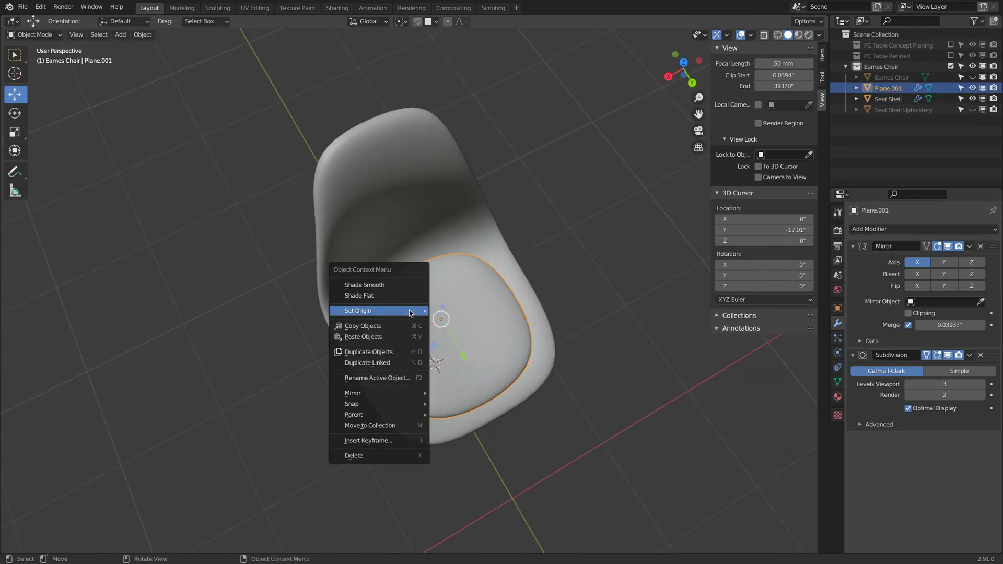
{"action": "left_click", "coordinate": [406, 285]}
{"action": "middle_click_drag", "start_coordinate": [390, 301], "coordinate": [364, 263]}
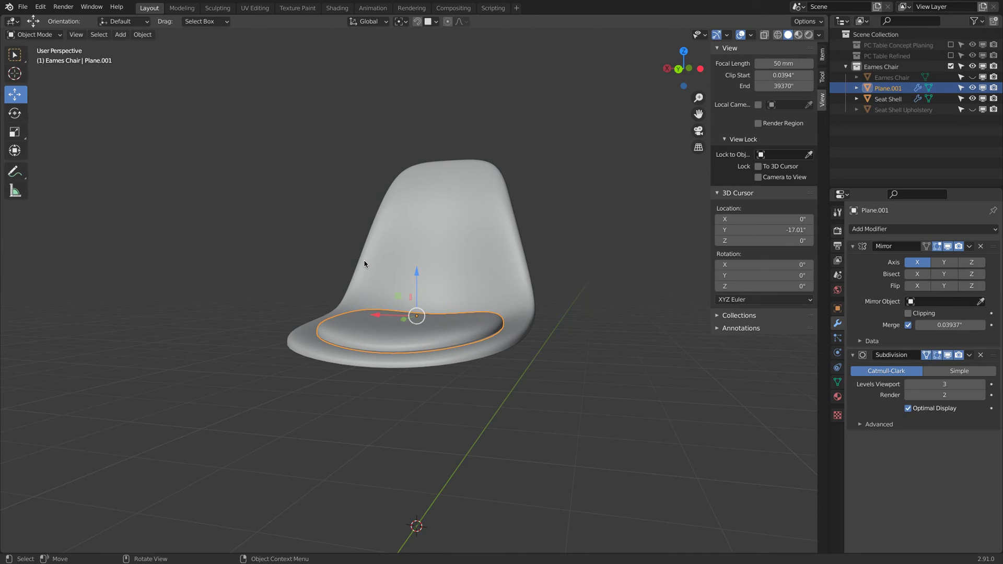
{"action": "middle_click_drag", "start_coordinate": [365, 264], "coordinate": [454, 290]}
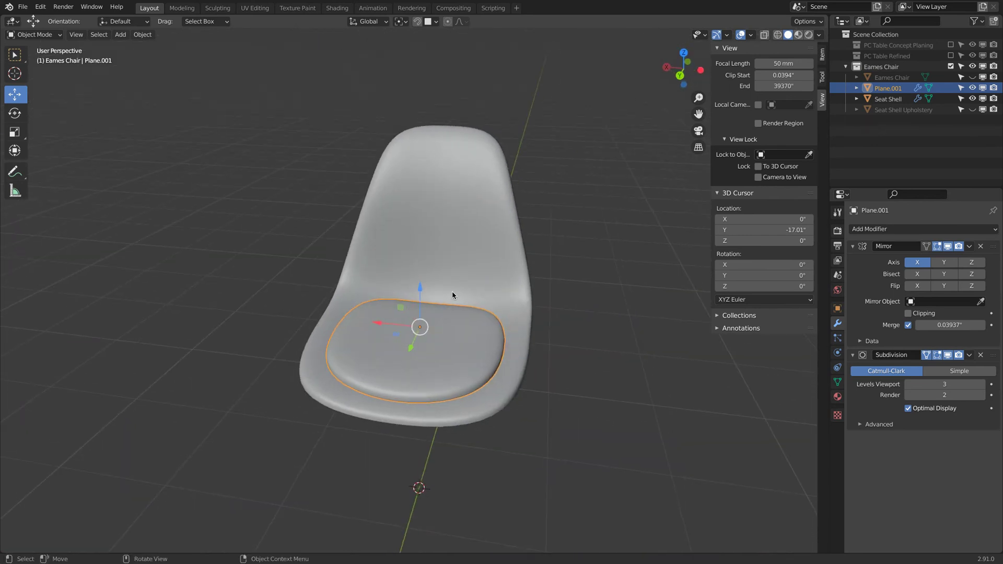
Rename the cushion object to Seat Pillow and clear the selection
{"action": "double_click", "coordinate": [888, 87]}
{"action": "type", "text": "S"}
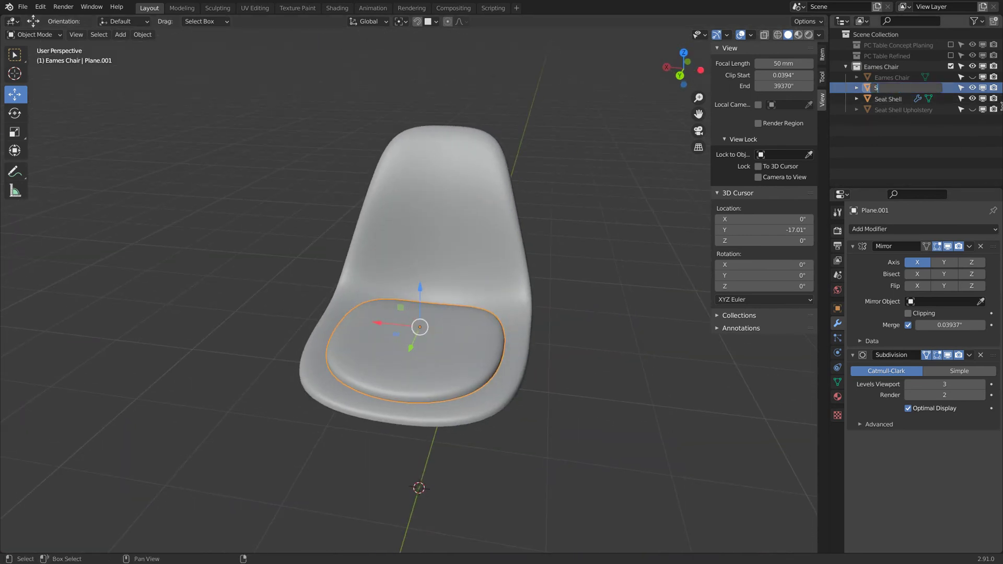
{"action": "type", "text": "eat Plllow"}
{"action": "key", "text": "Return"}
{"action": "key", "text": "a"}
{"action": "key", "text": "a"}
Edit the Seat Pillow mesh and raise its top centre vertices along Z, moving the front centre one up about 0.7 in
{"action": "middle_click_drag", "start_coordinate": [650, 368], "coordinate": [686, 368]}
{"action": "key", "text": "KP_3"}
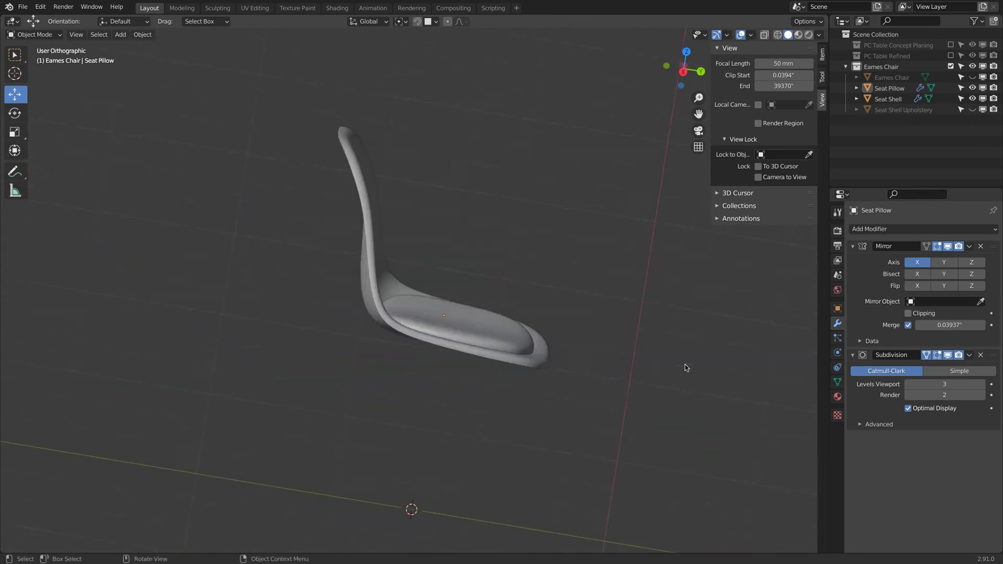
{"action": "key", "text": "ctrl+KP_3"}
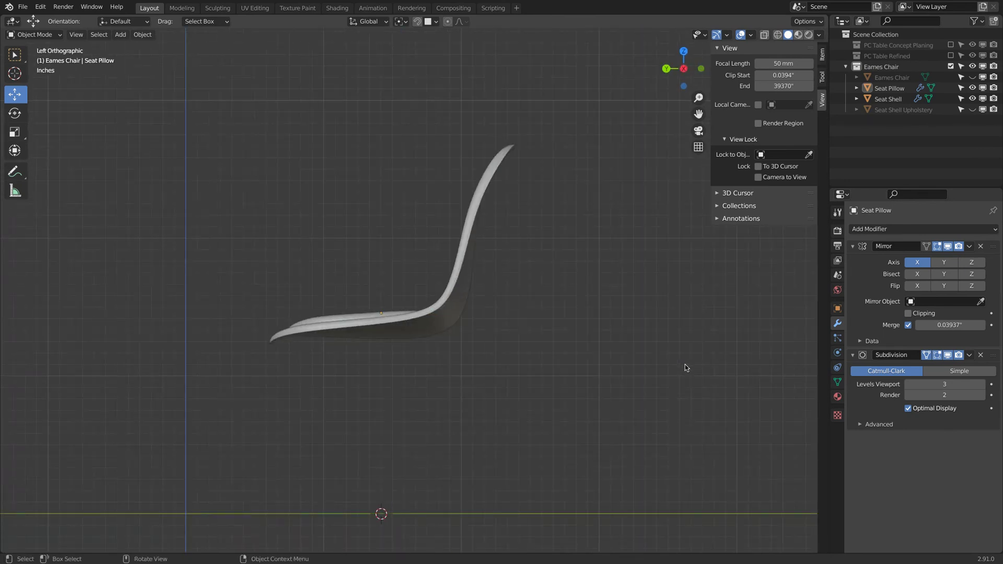
{"action": "key", "text": "ctrl+KP_1"}
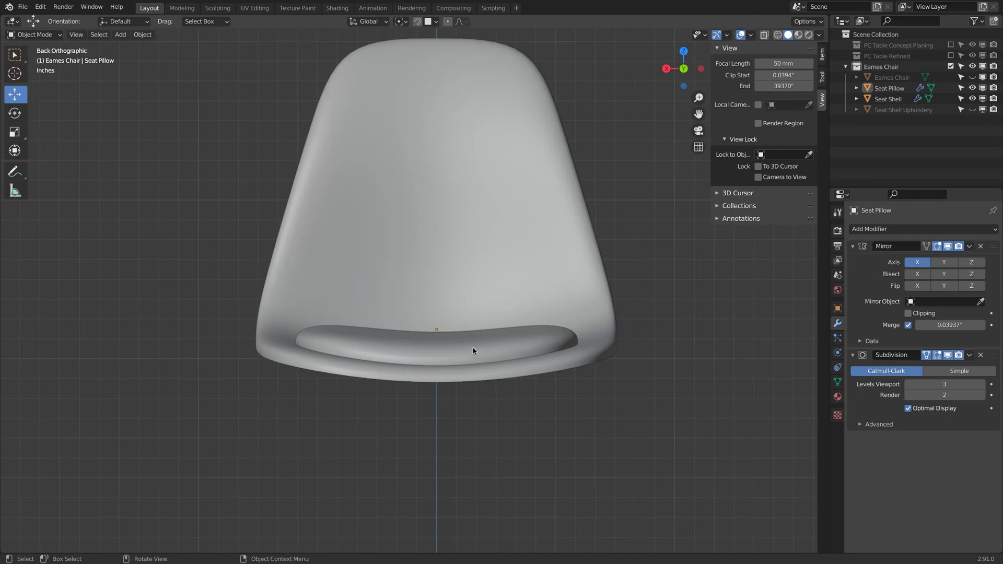
{"action": "left_click", "coordinate": [472, 350]}
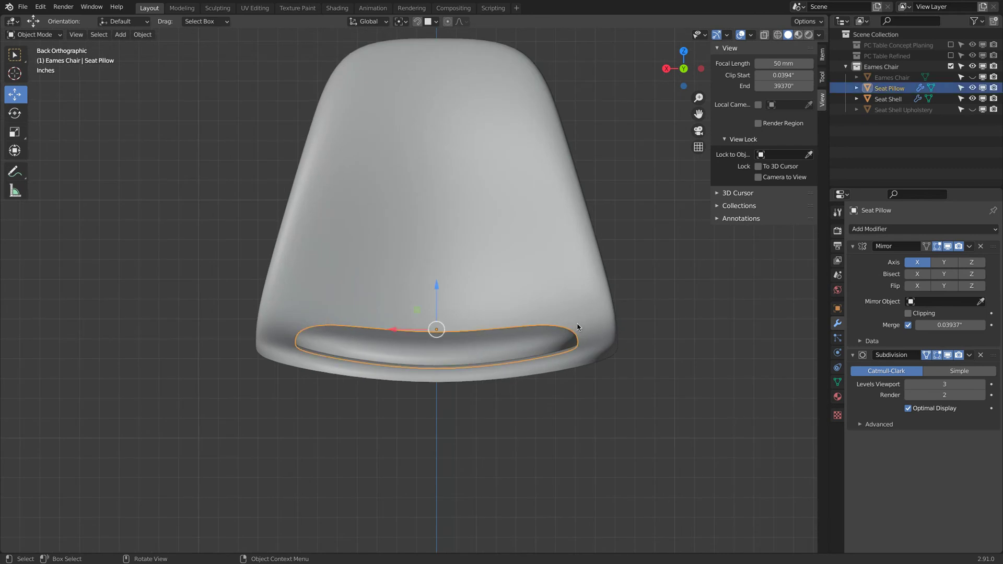
{"action": "key", "text": "Tab"}
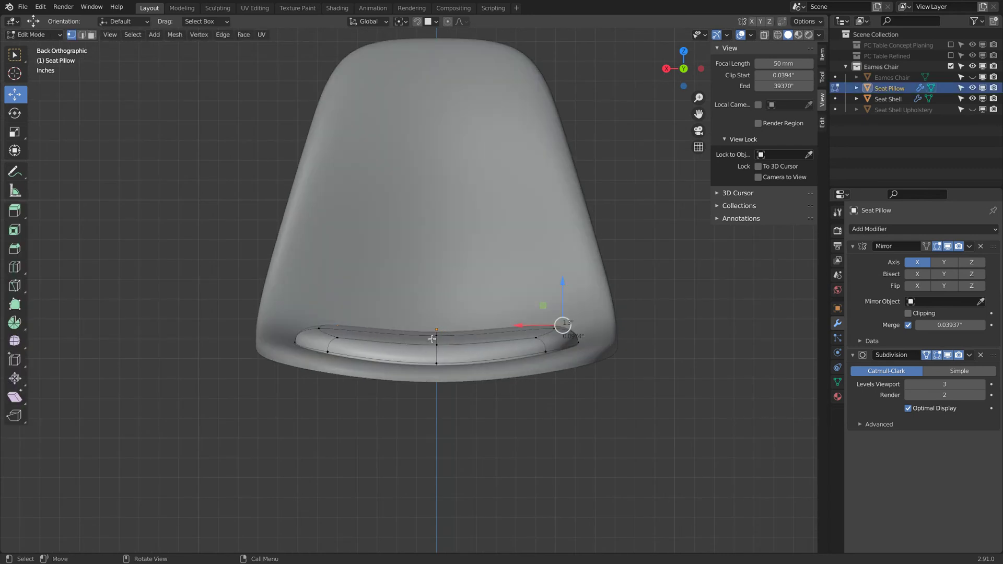
{"action": "middle_click_drag", "start_coordinate": [373, 314], "coordinate": [323, 336]}
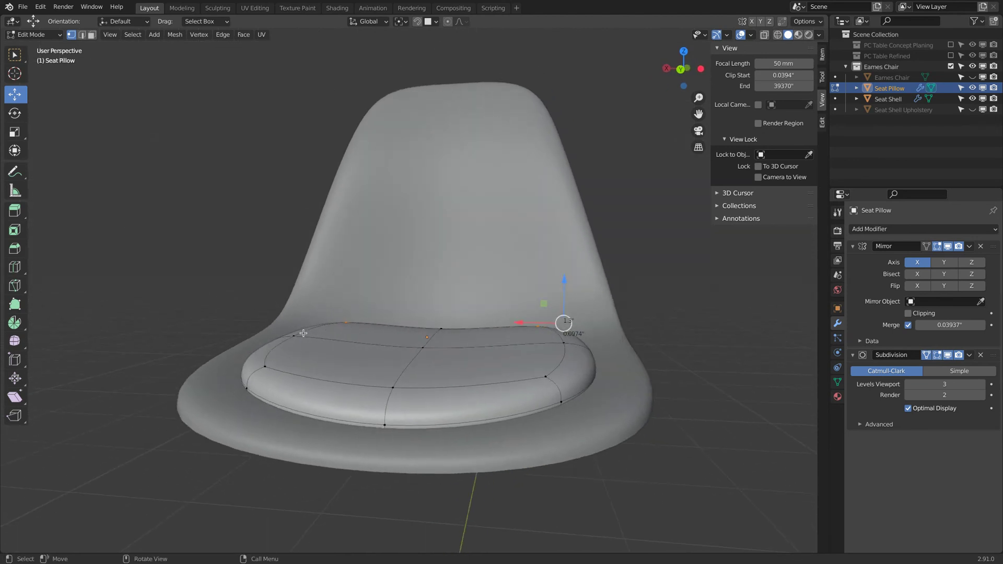
{"action": "middle_click_drag", "start_coordinate": [461, 340], "coordinate": [412, 332]}
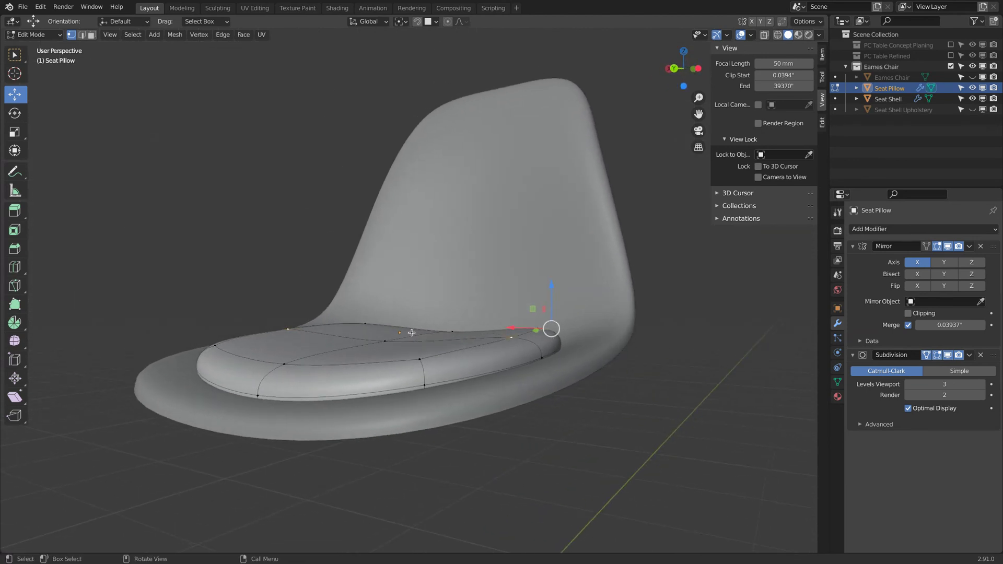
{"action": "key", "text": "ctrl+KP_1"}
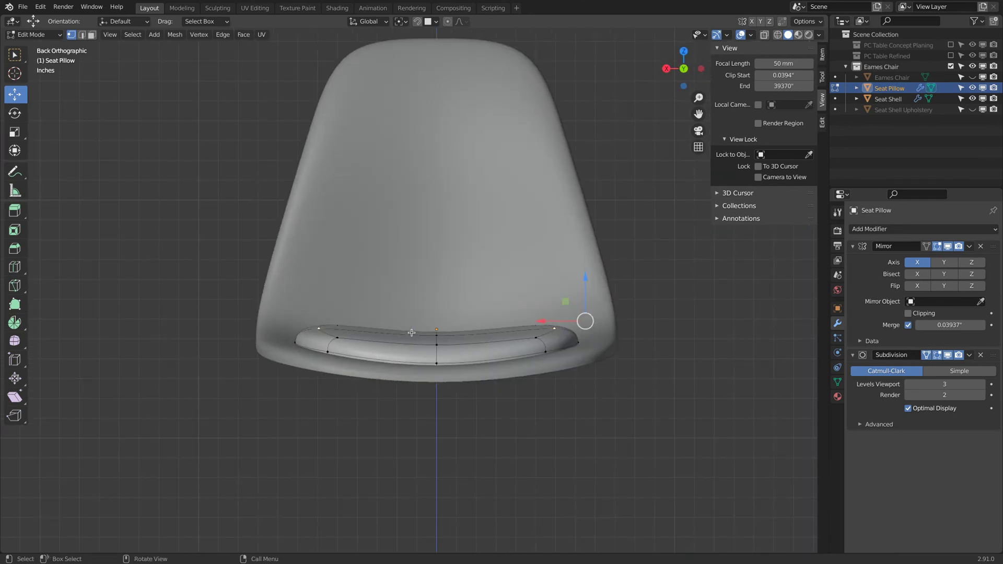
{"action": "scroll", "coordinate": [412, 333], "scroll_direction": "up", "scroll_amount": 1}
{"action": "left_click_drag", "start_coordinate": [440, 314], "coordinate": [440, 278]}
{"action": "left_click", "coordinate": [441, 351]}
{"action": "left_click_drag", "start_coordinate": [442, 312], "coordinate": [441, 295]}
Turn off the subdivision preview in Edit Mode and raise the cushion's upper rear centre vertex about 0.89 in along Z
{"action": "left_click", "coordinate": [937, 356]}
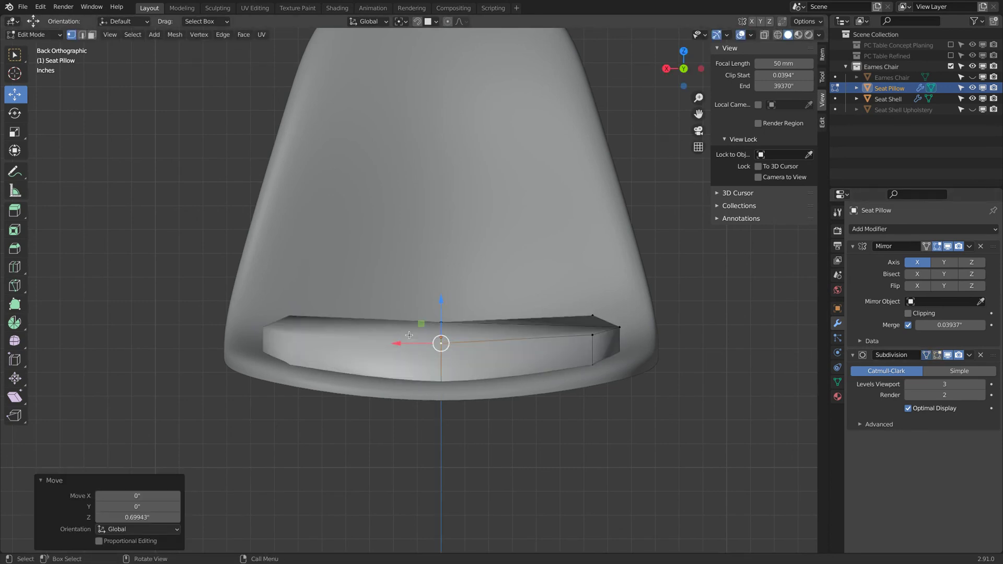
{"action": "key", "text": "shift+z"}
{"action": "mouse_move", "coordinate": [471, 336]}
{"action": "middle_mouse_down"}
{"action": "mouse_move", "coordinate": [538, 329]}
{"action": "mouse_move", "coordinate": [484, 333]}
{"action": "middle_mouse_up"}
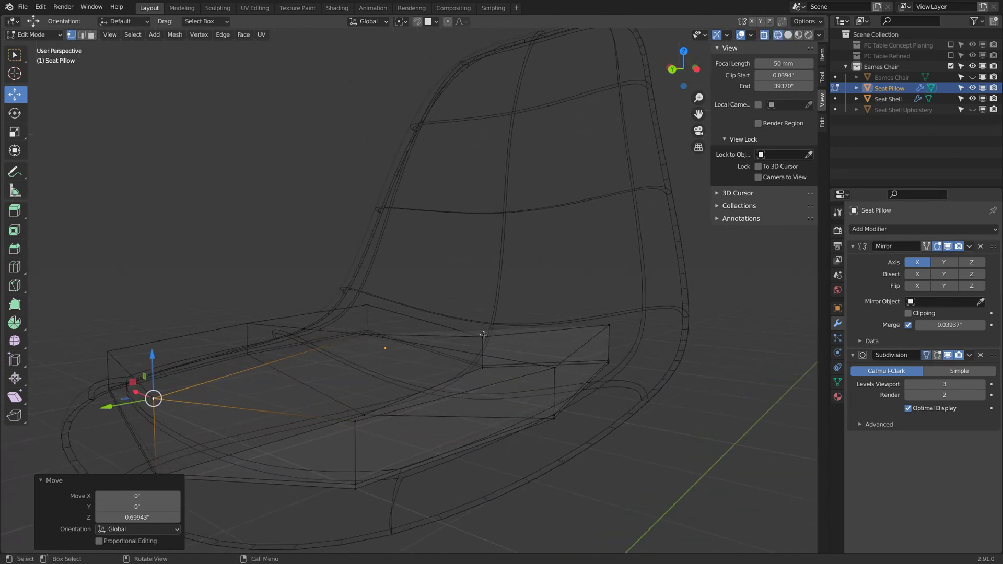
{"action": "left_click", "coordinate": [482, 337]}
{"action": "left_click_drag", "start_coordinate": [483, 306], "coordinate": [475, 277]}
{"action": "key", "text": "shift+z"}
{"action": "mouse_move", "coordinate": [476, 308]}
{"action": "middle_mouse_down"}
{"action": "mouse_move", "coordinate": [493, 314]}
{"action": "mouse_move", "coordinate": [471, 301]}
{"action": "mouse_move", "coordinate": [396, 306]}
{"action": "middle_mouse_up"}
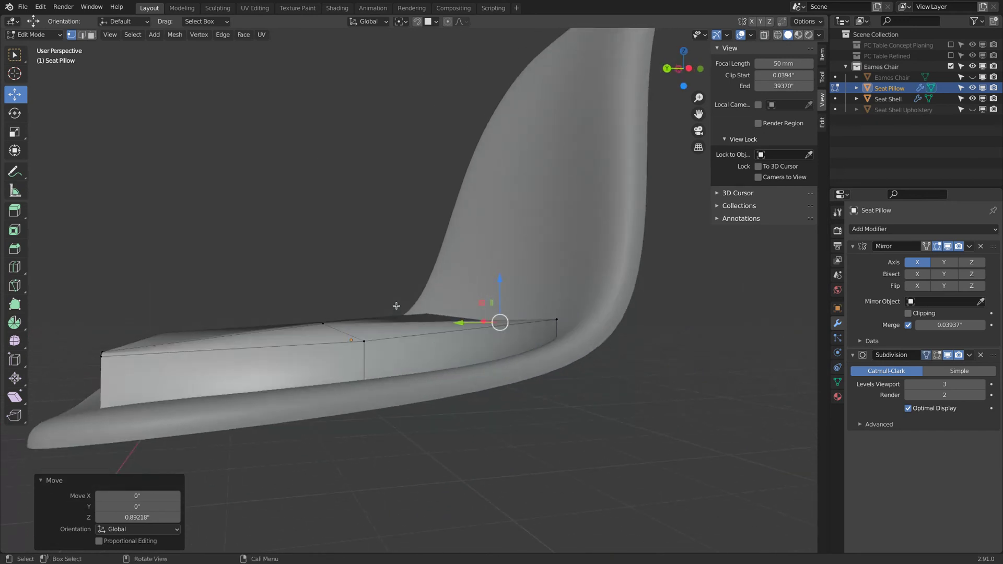
Check the raised cushion from both sides, return to Object Mode and examine how it sits in the seat shell
{"action": "key", "text": "ctrl+KP_3"}
{"action": "key", "text": "KP_3"}
{"action": "key", "text": "ctrl+KP_3"}
{"action": "key", "text": "KP_3"}
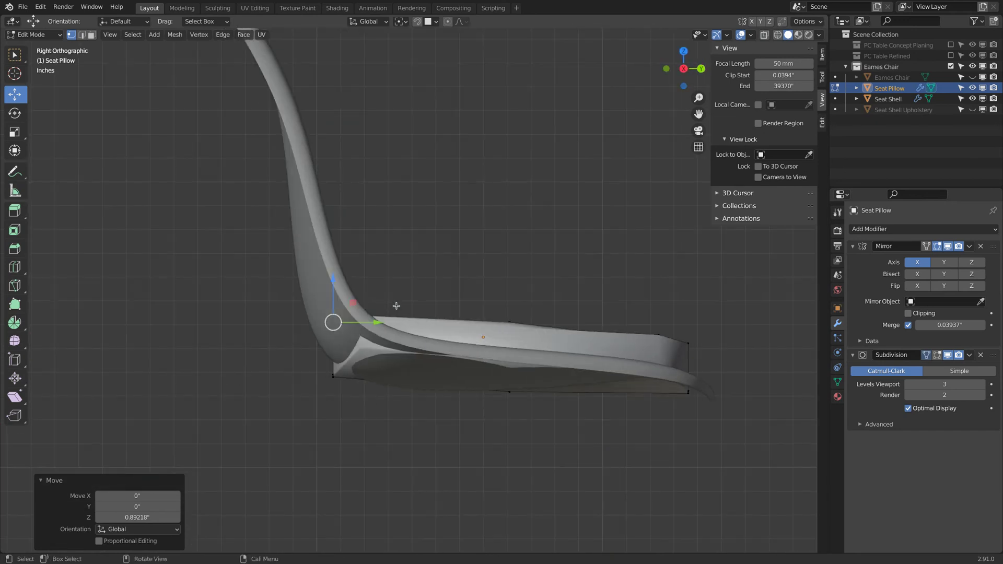
{"action": "key", "text": "ctrl+KP_3"}
{"action": "key", "text": "Tab"}
{"action": "scroll", "coordinate": [366, 310], "scroll_direction": "down", "scroll_amount": 3}
{"action": "middle_click_drag", "start_coordinate": [347, 311], "coordinate": [488, 330]}
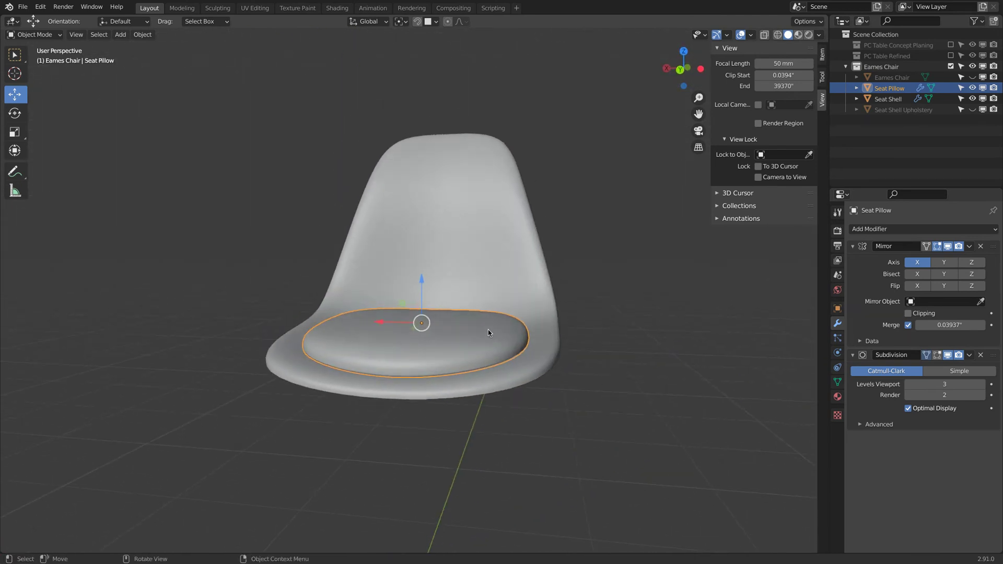
{"action": "key", "text": "Tab"}
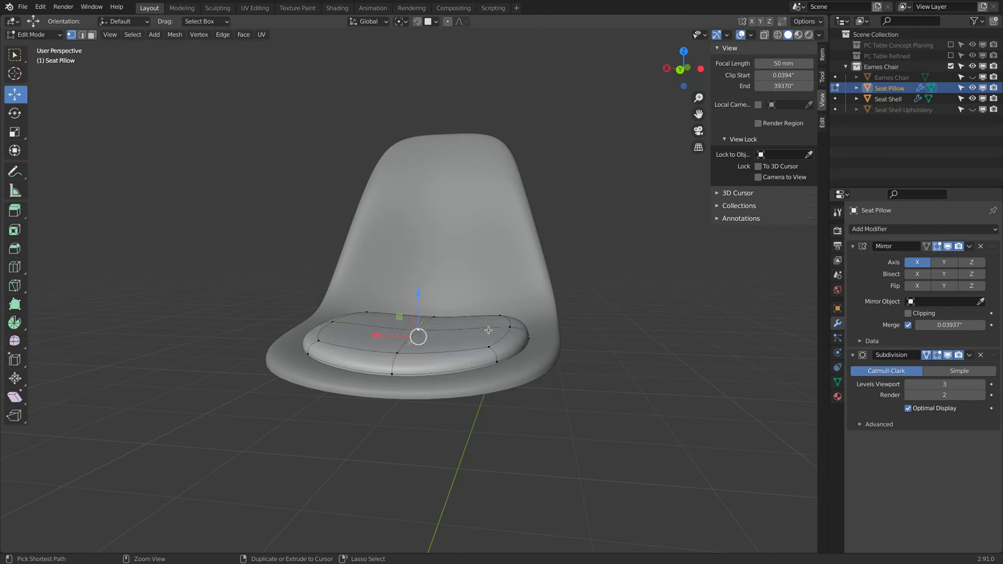
{"action": "key", "text": "Tab"}
{"action": "mouse_move", "coordinate": [488, 331]}
{"action": "middle_mouse_down"}
{"action": "mouse_move", "coordinate": [506, 322]}
{"action": "mouse_move", "coordinate": [501, 341]}
{"action": "middle_mouse_up"}
{"action": "middle_click_drag", "start_coordinate": [539, 385], "coordinate": [579, 407]}
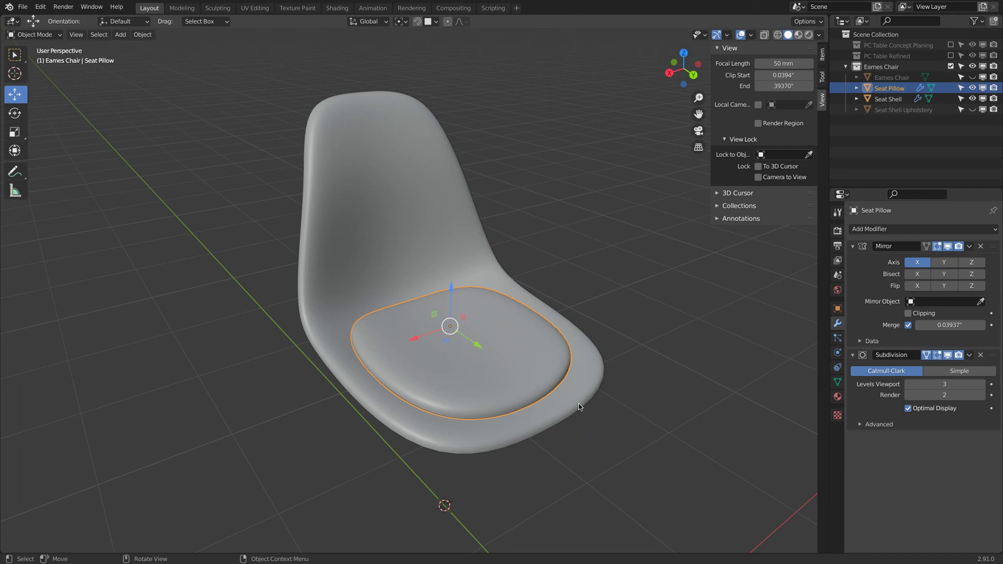
Deselect the Seat Pillow and save the Blender file
{"action": "middle_click_drag", "start_coordinate": [564, 405], "coordinate": [472, 426]}
{"action": "left_click", "coordinate": [472, 428]}
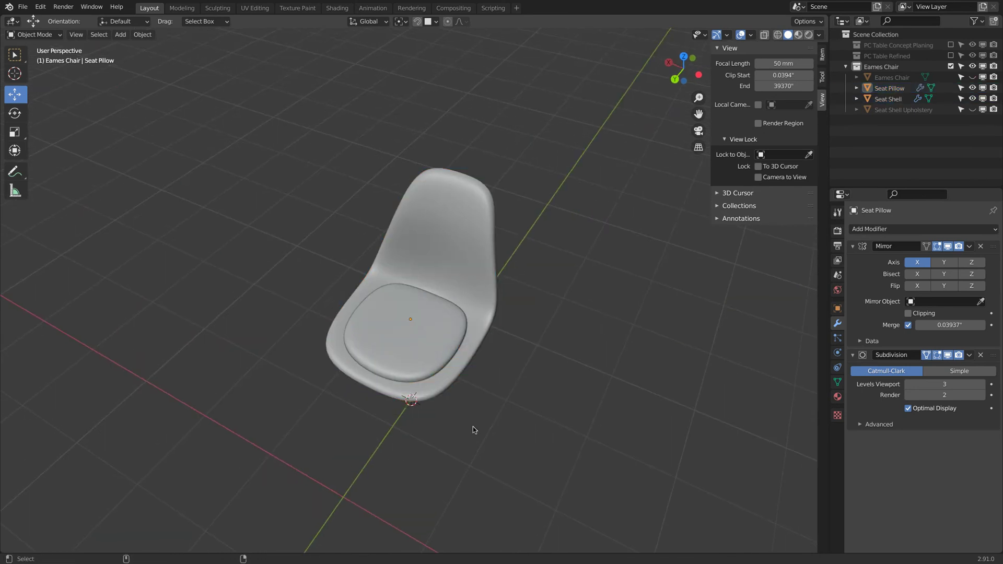
{"action": "key", "text": "ctrl+s"}
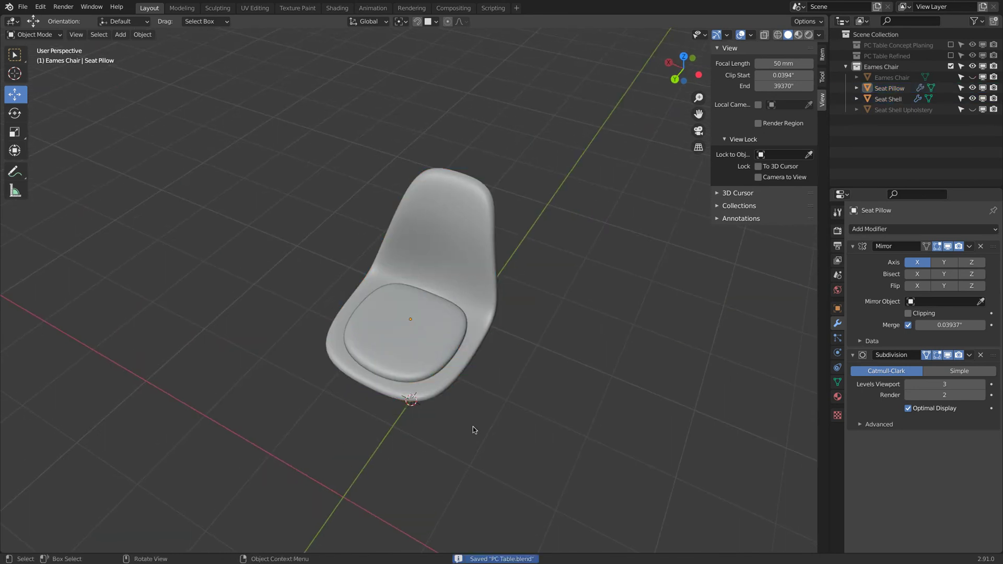